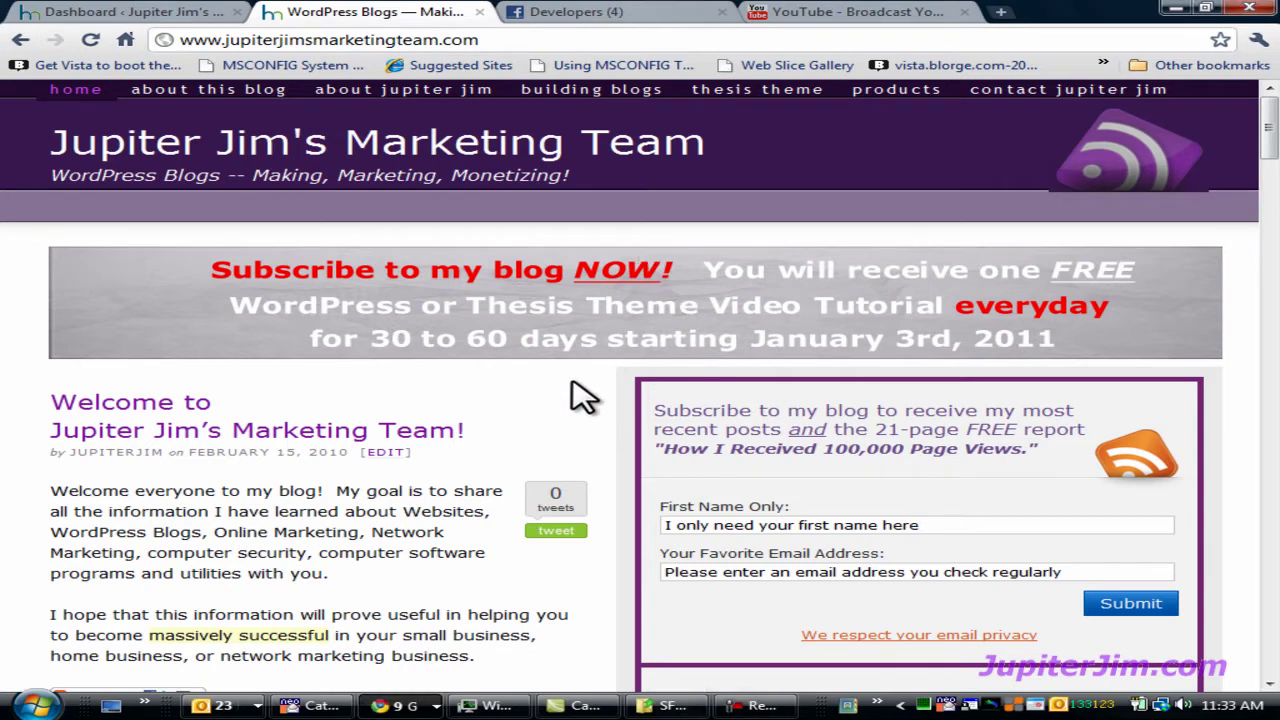
pyautogui.click(508, 40)
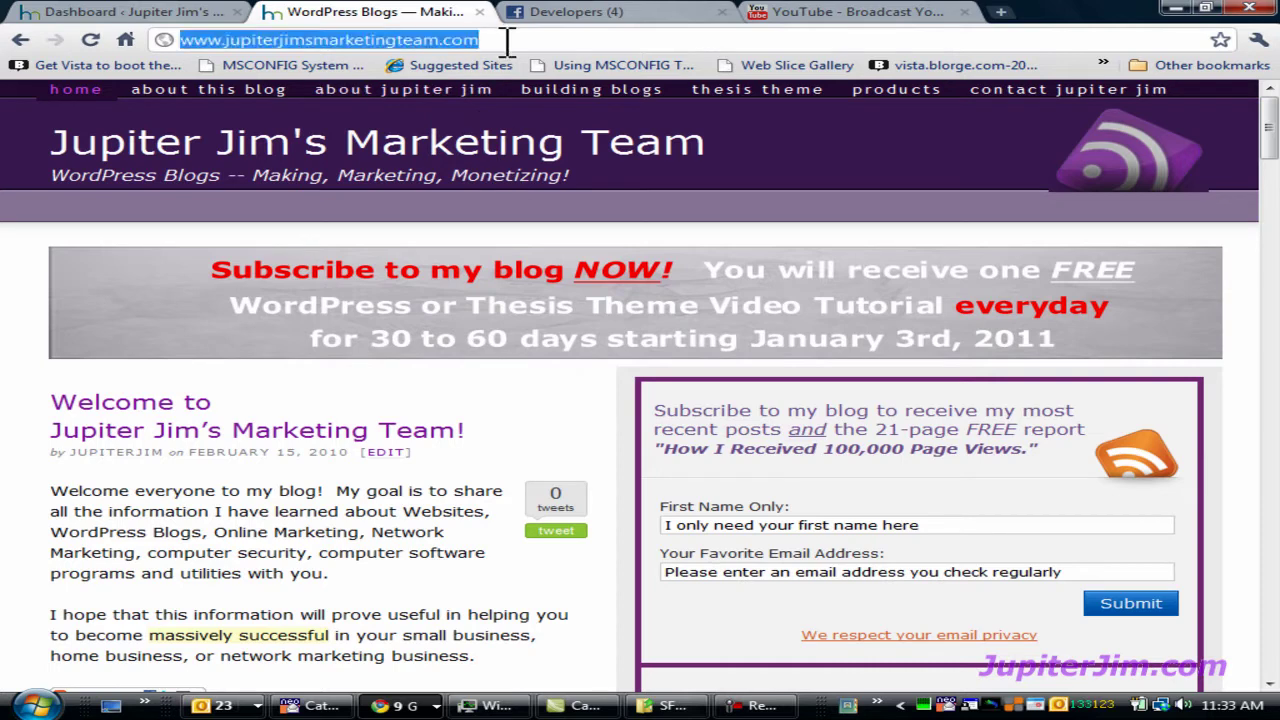
pyautogui.click(508, 40)
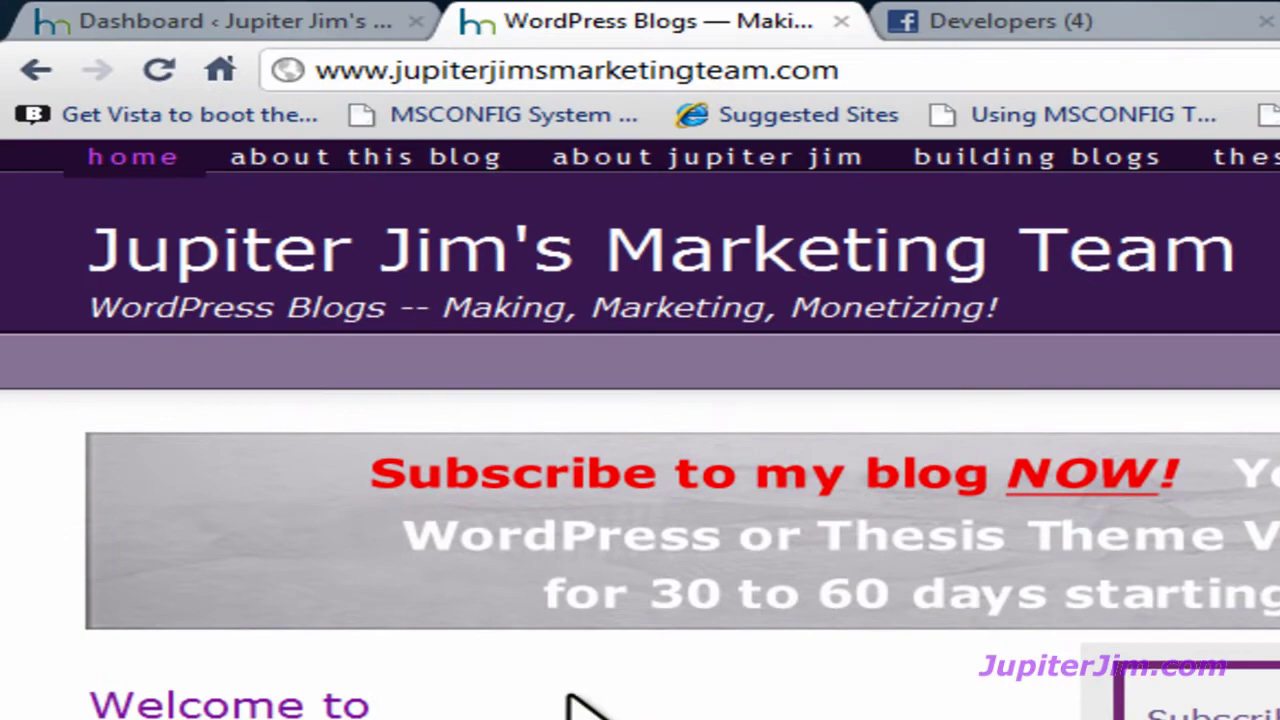
# Switch to the blog's WordPress dashboard and open the page for adding new plugins.
pyautogui.click(222, 26)
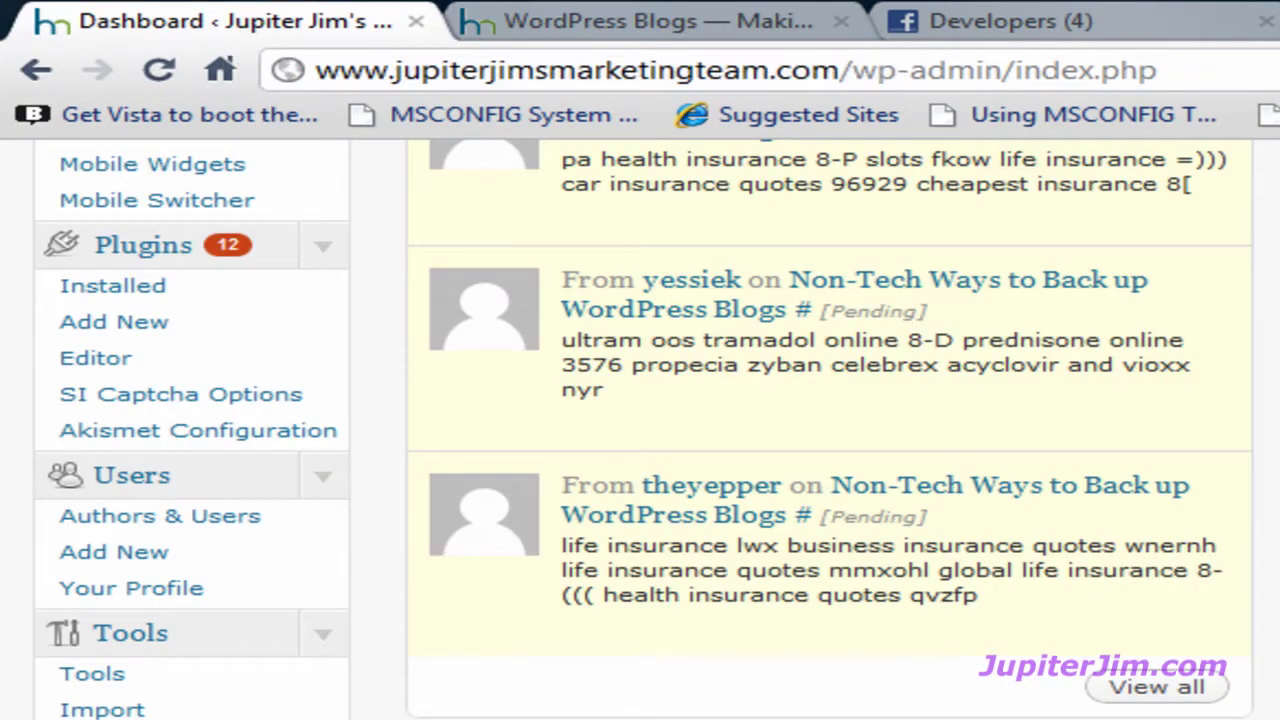
pyautogui.scroll(10, 640, 430)
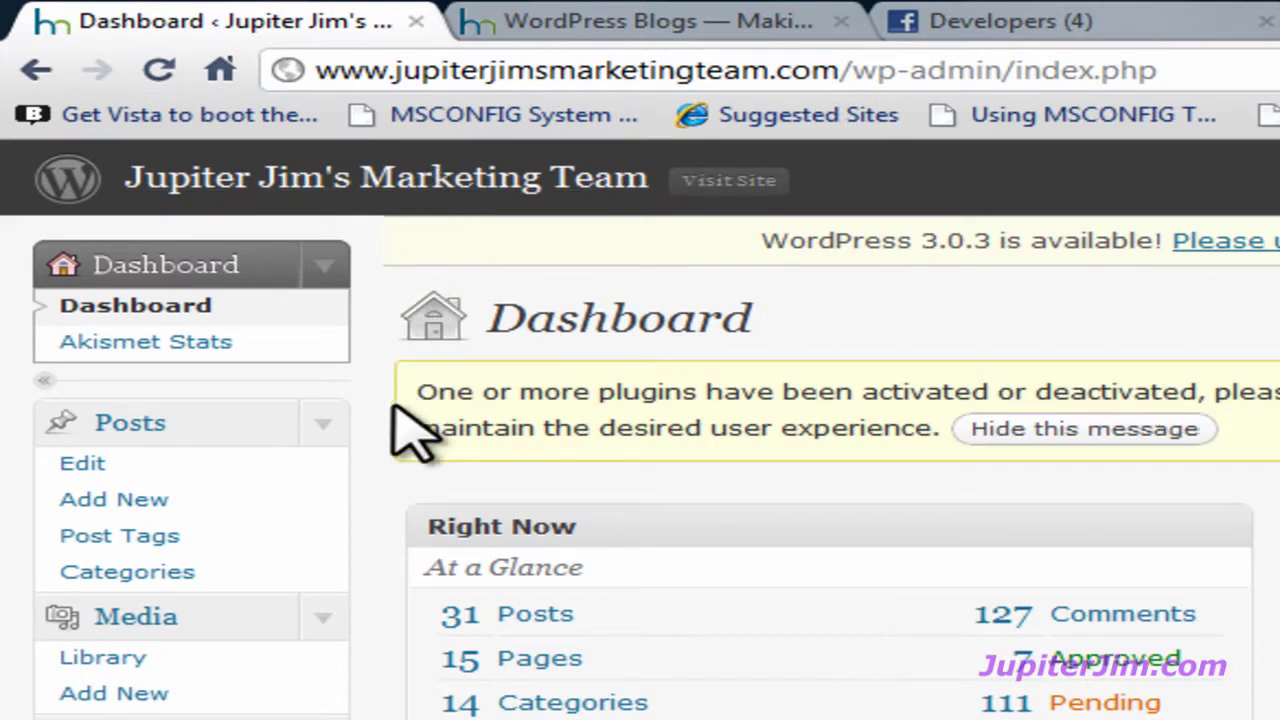
pyautogui.scroll(-3, 385, 460)
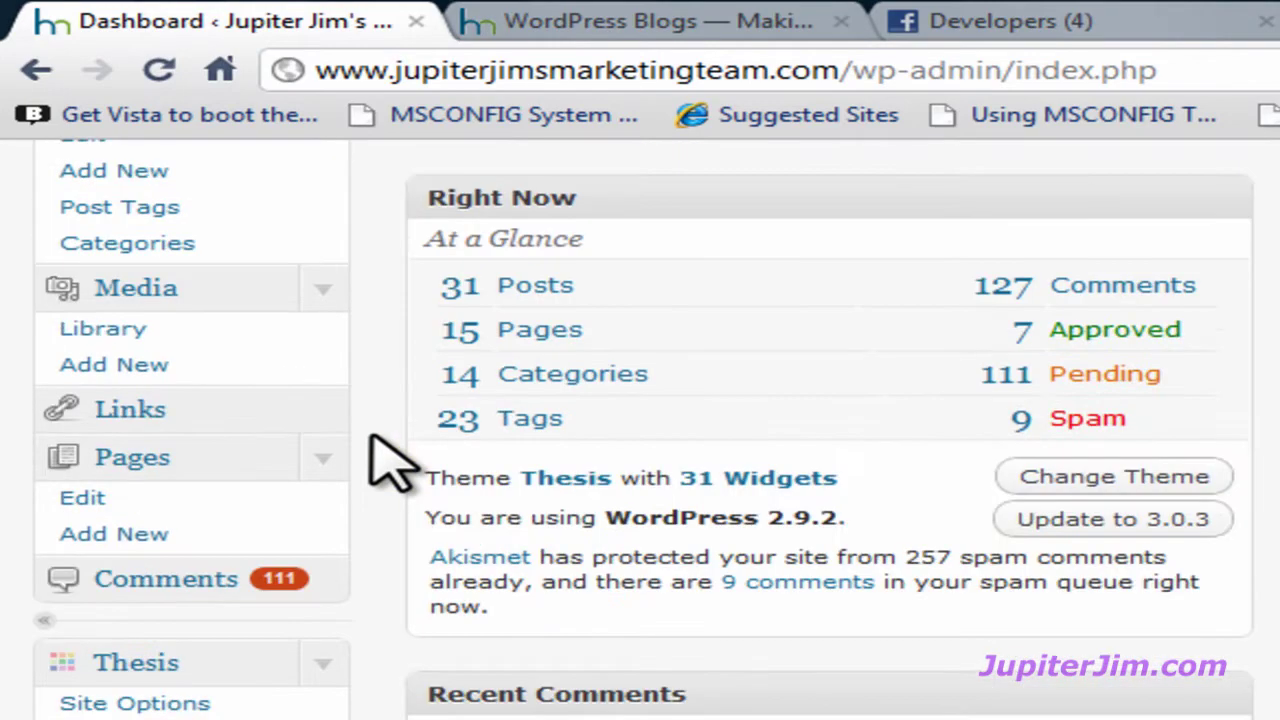
pyautogui.scroll(-8, 390, 460)
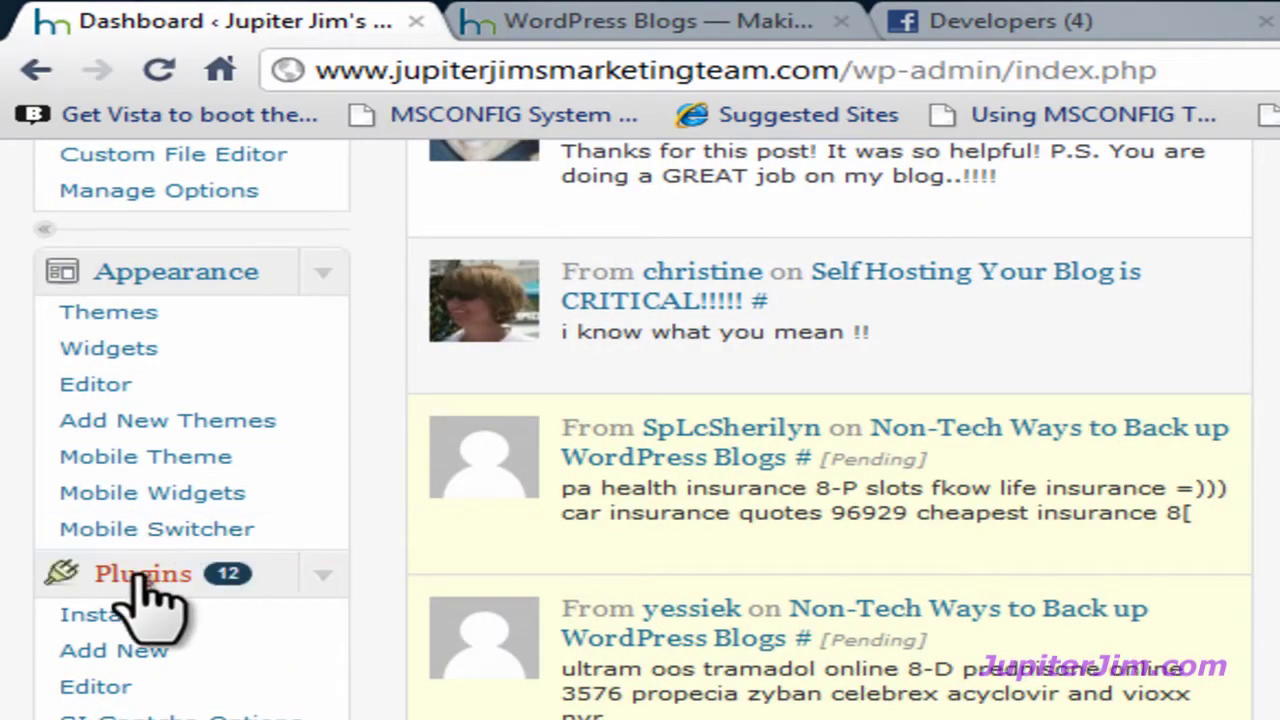
pyautogui.click(322, 577)
pyautogui.click(322, 577)
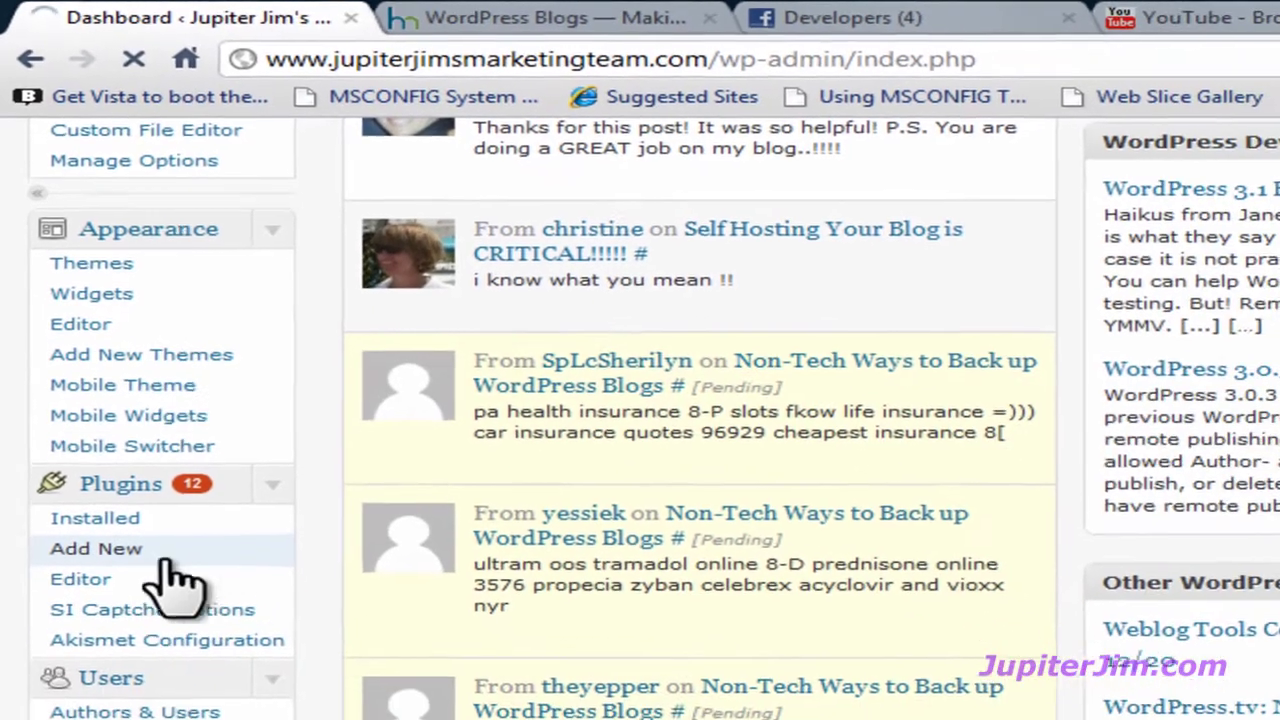
pyautogui.click(300, 655)
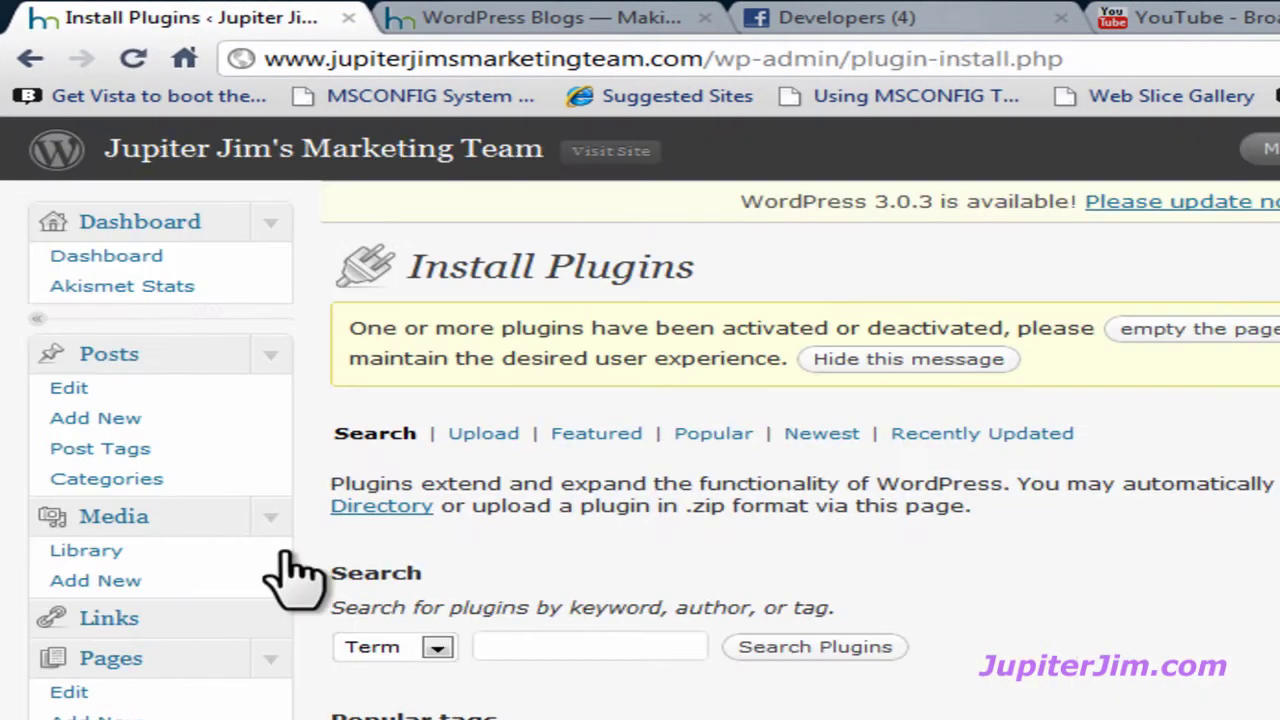
# Search the plugin directory for the term "SFC".
pyautogui.click(526, 646)
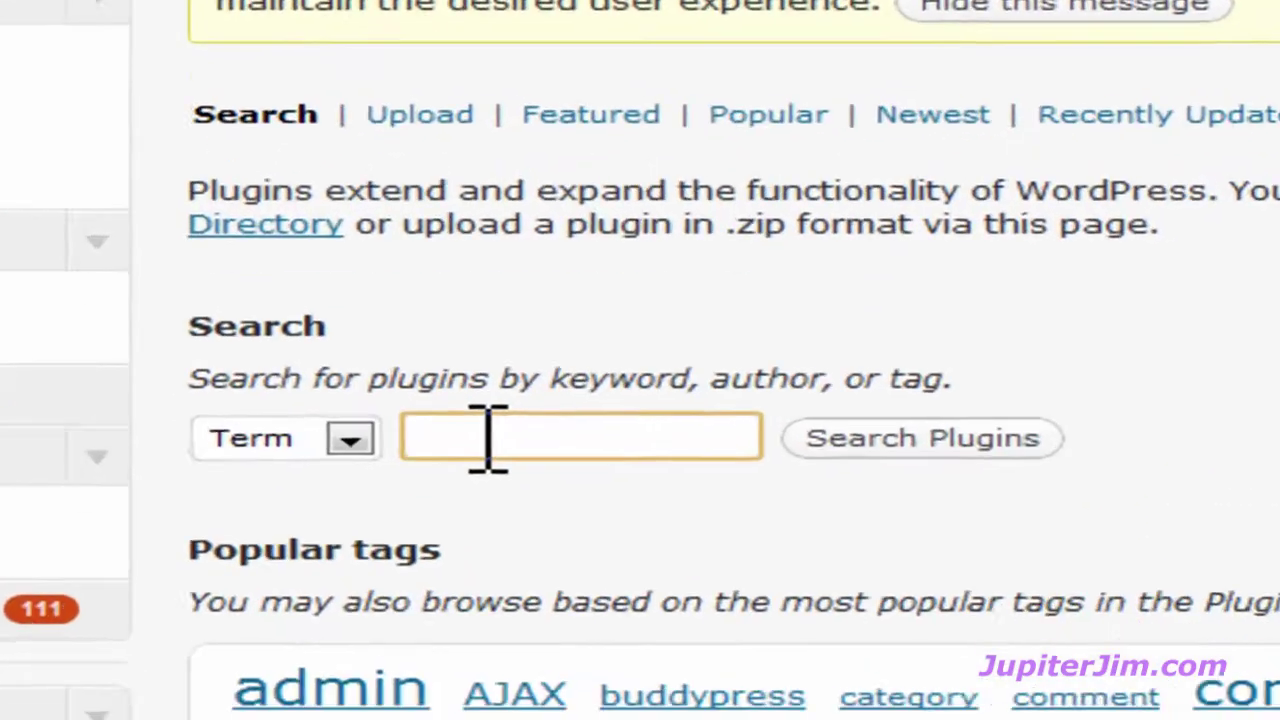
pyautogui.write('S')
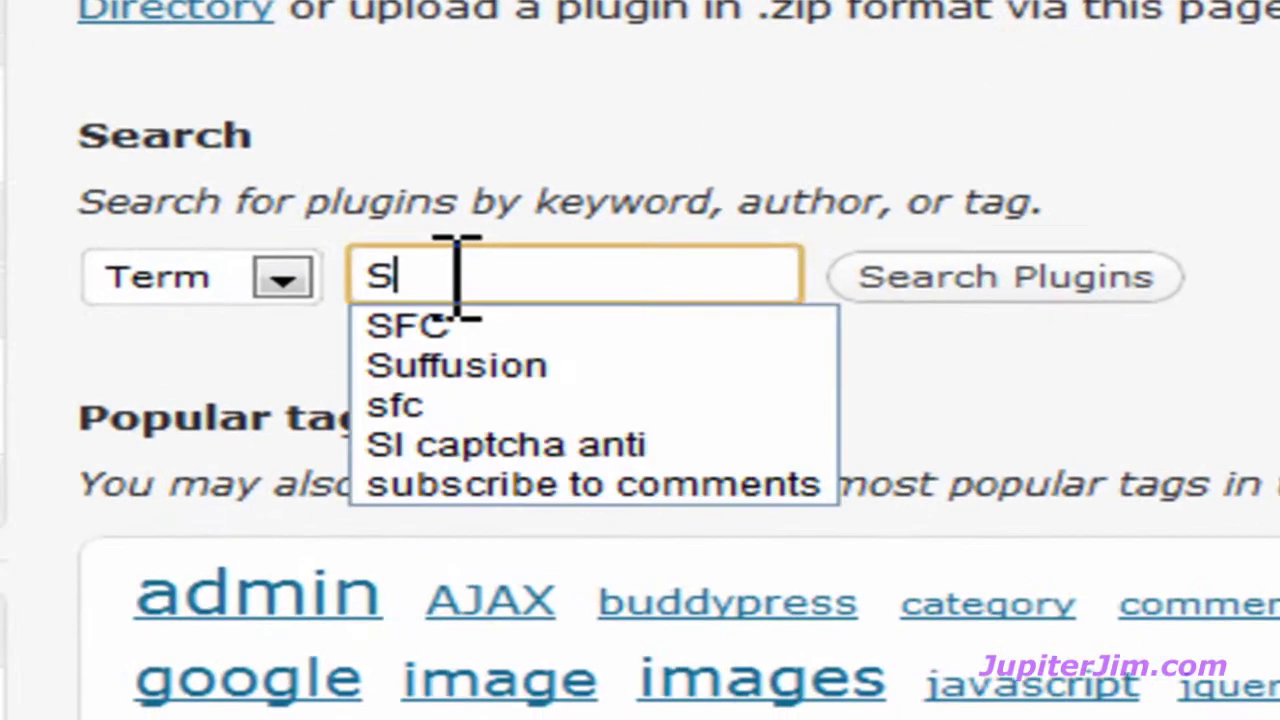
pyautogui.write('FC')
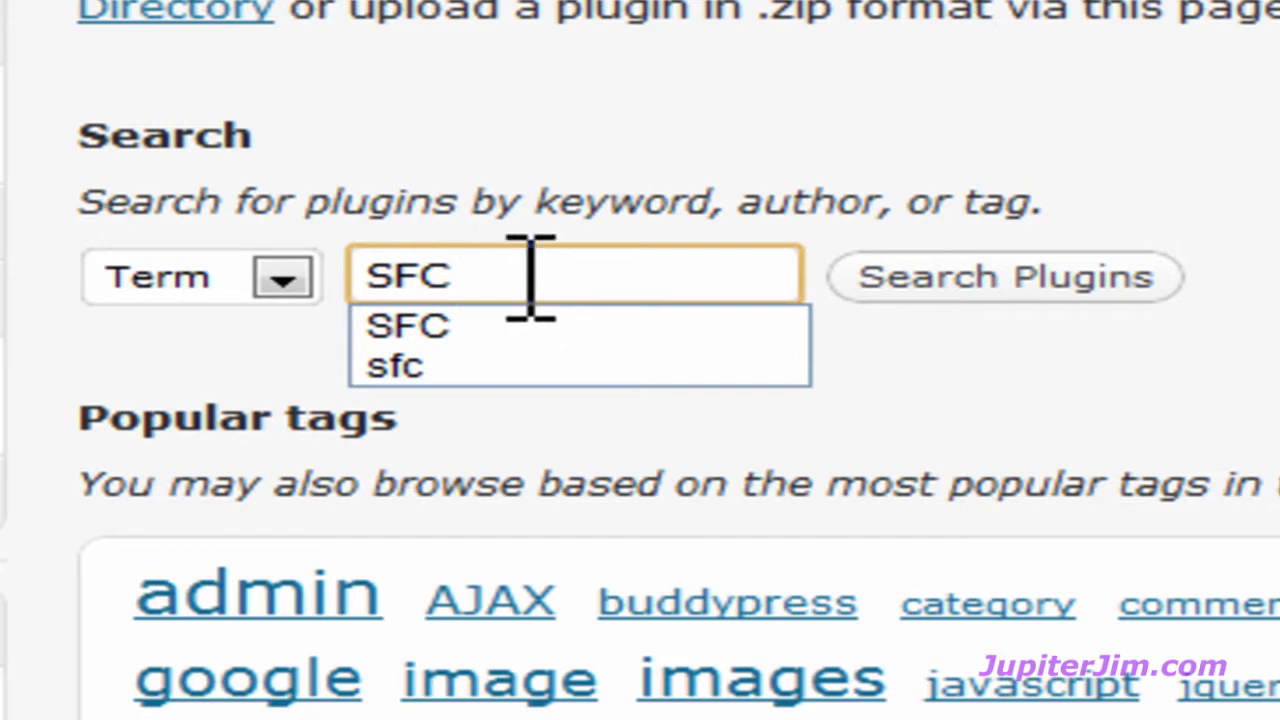
pyautogui.press('Down')
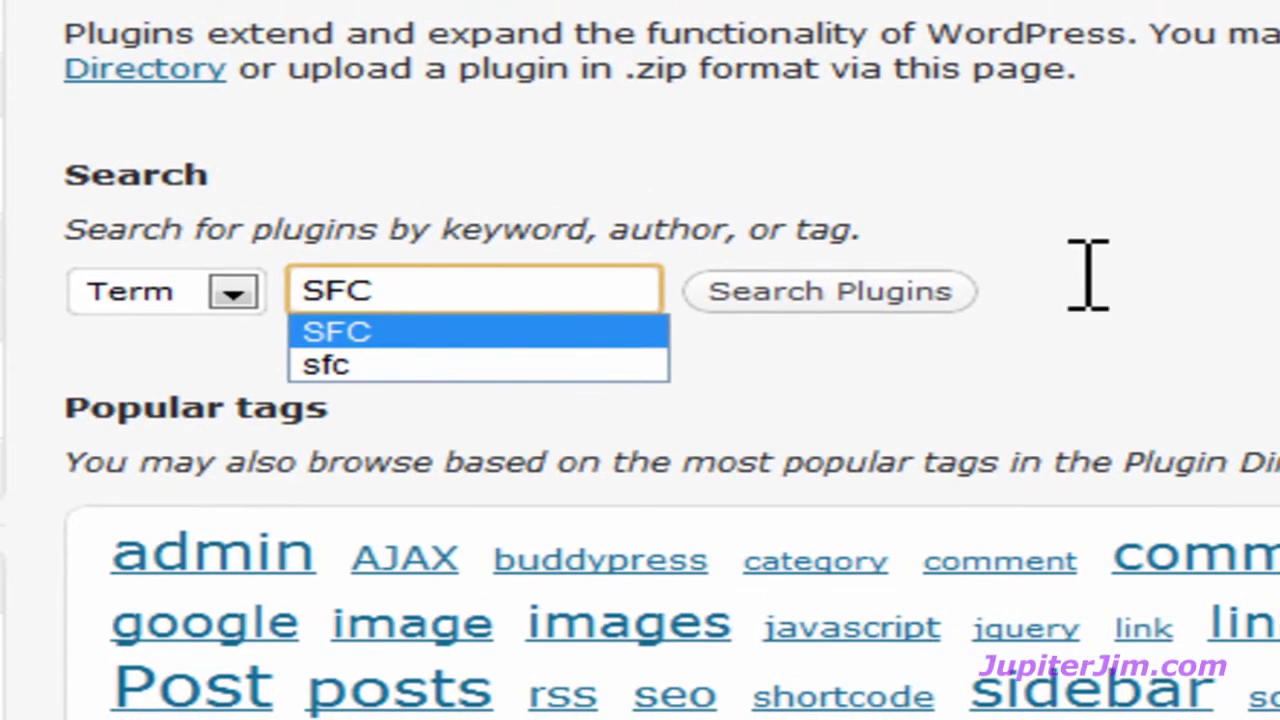
pyautogui.click(1088, 278)
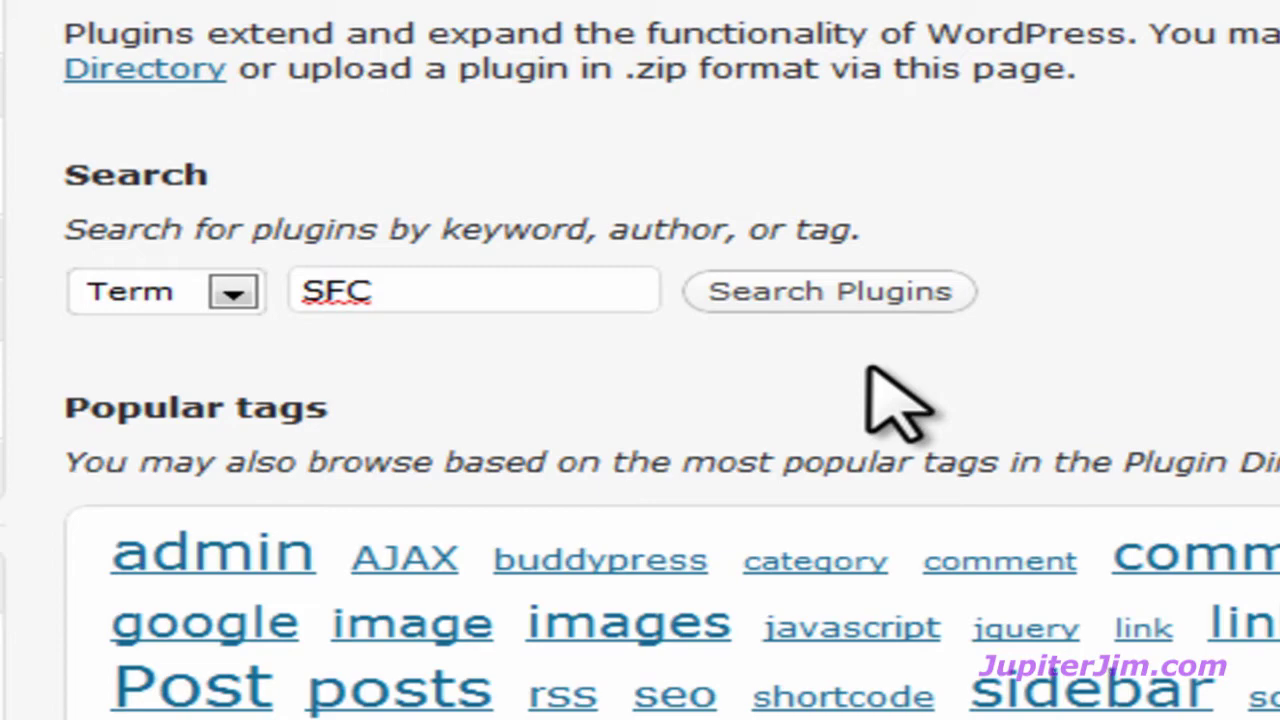
pyautogui.click(860, 288)
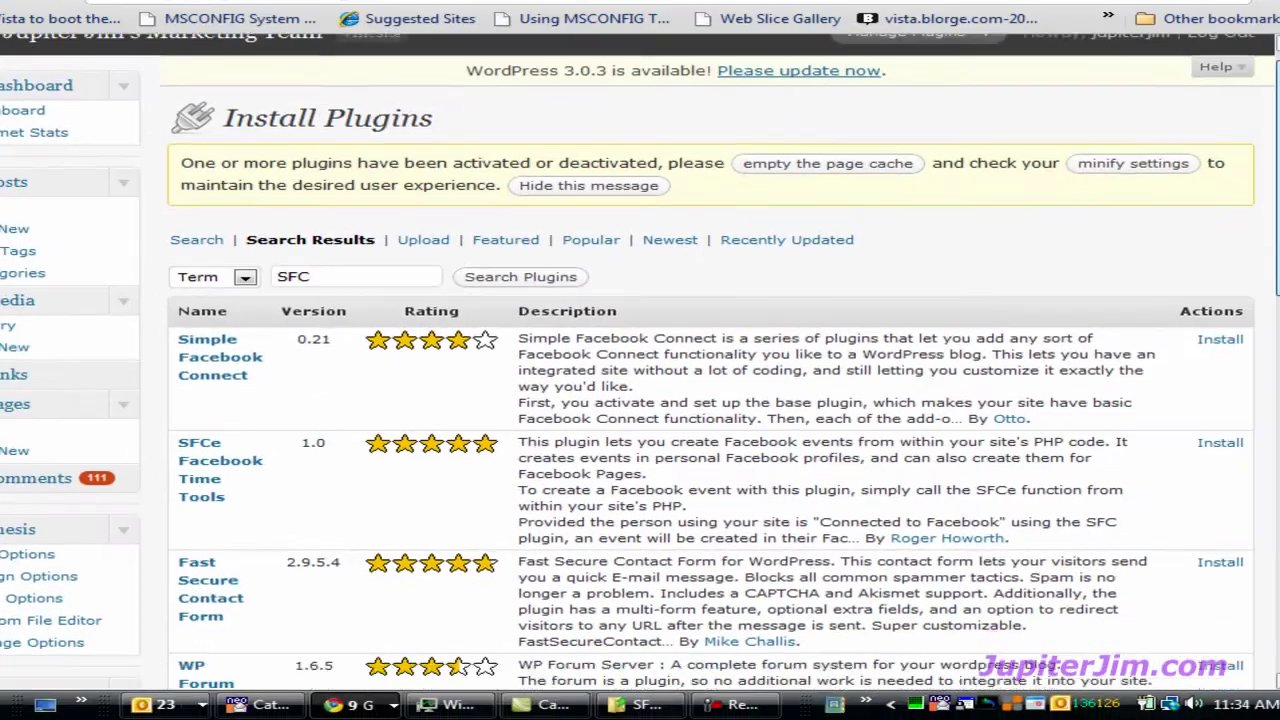
# Review the search results, open the details of Simple Facebook Connect 0.21 and install it.
pyautogui.scroll(-3, 640, 400)
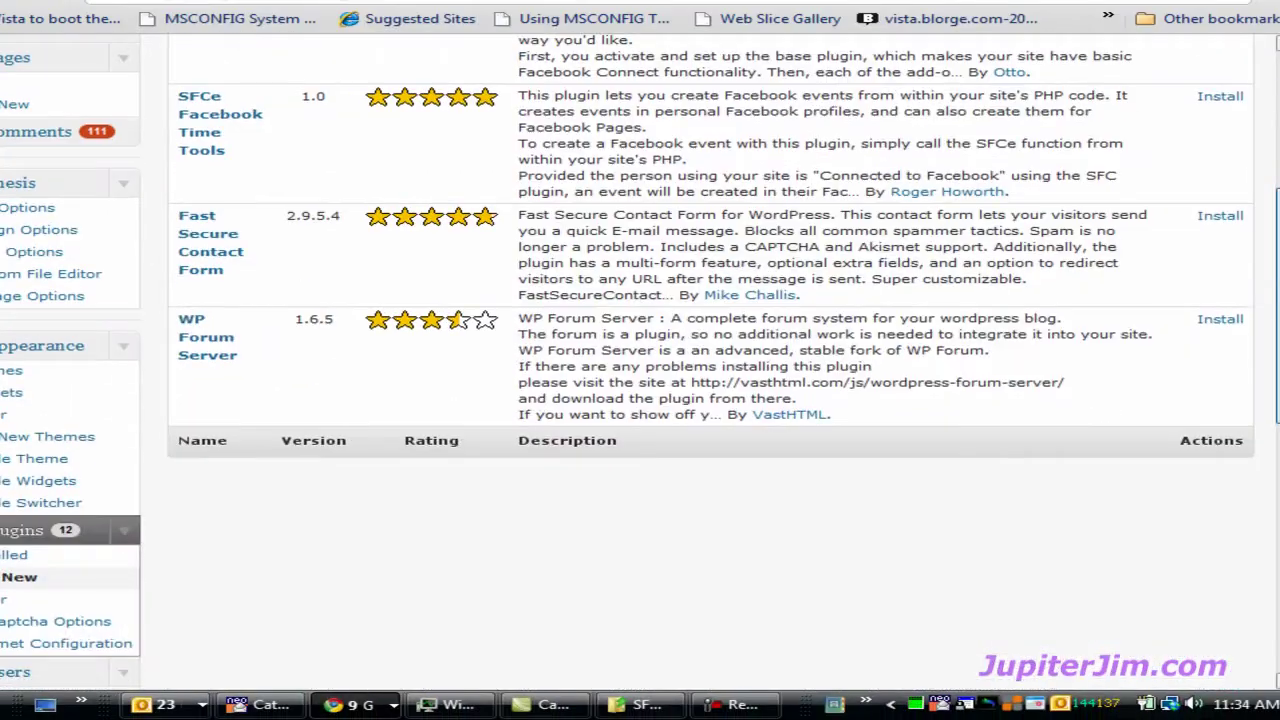
pyautogui.scroll(3, 640, 400)
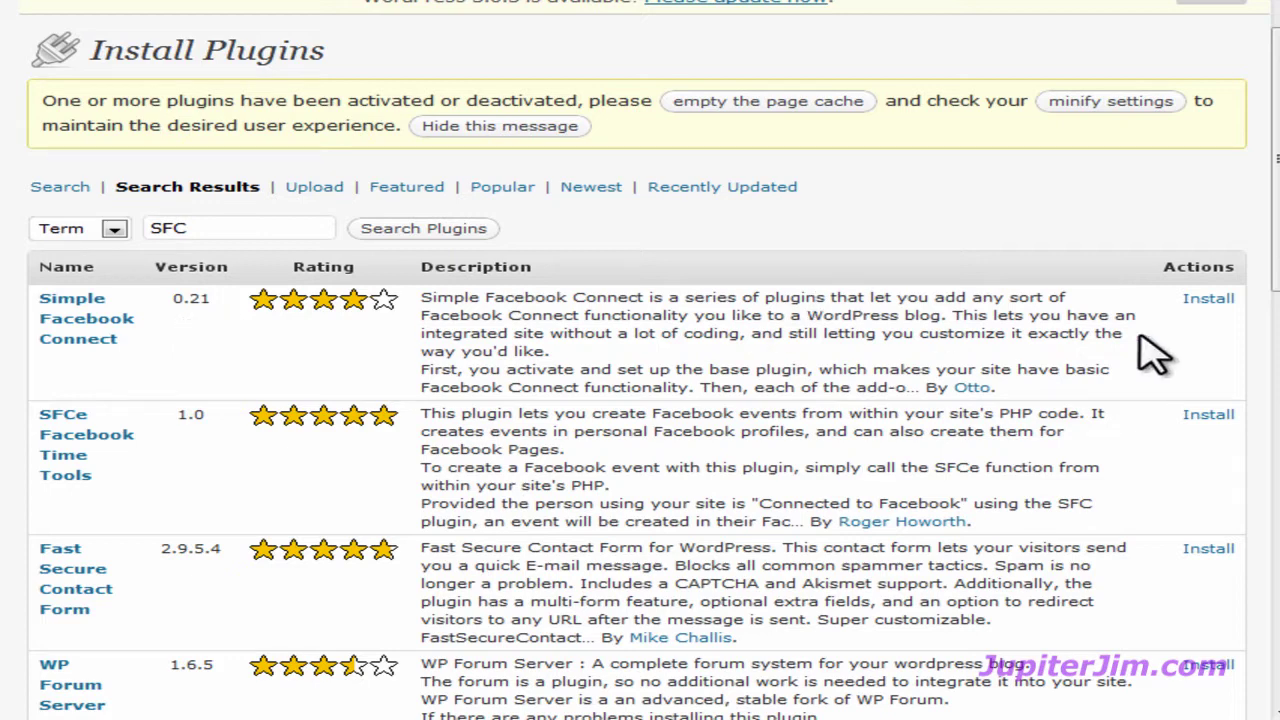
pyautogui.click(1212, 310)
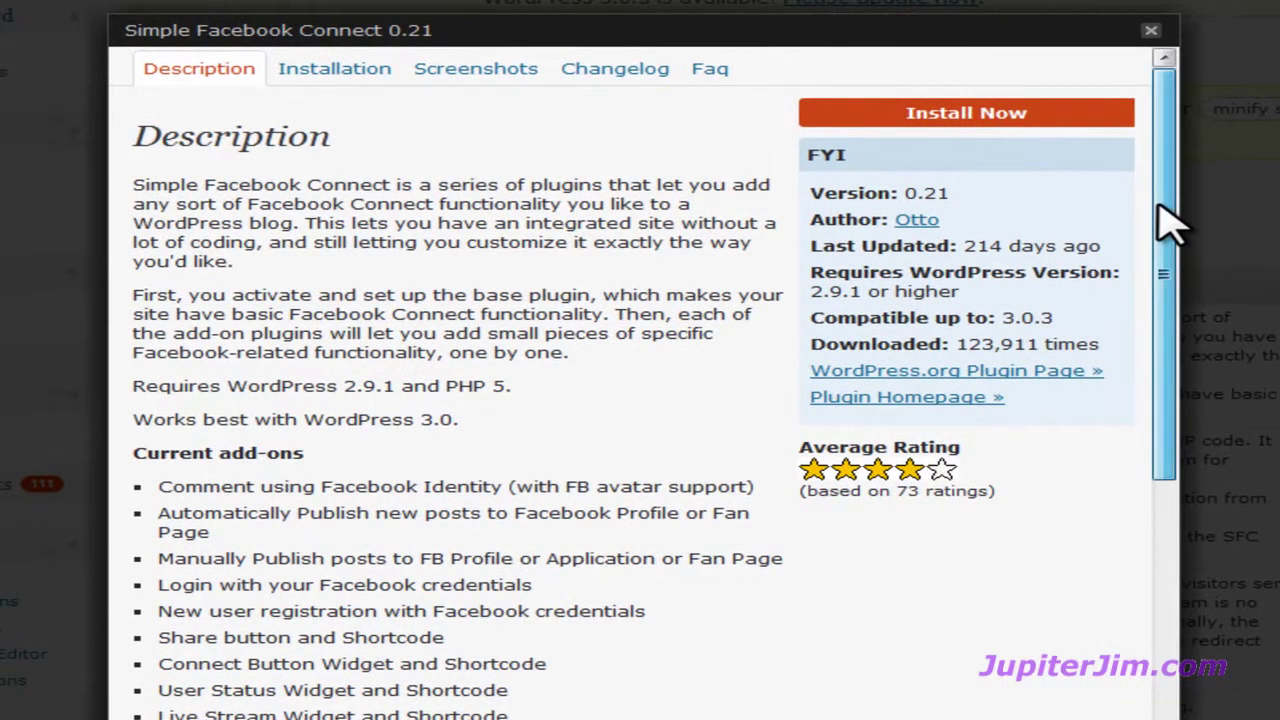
pyautogui.moveTo(1166, 223)
pyautogui.mouseDown()
pyautogui.moveTo(1125, 400)
pyautogui.moveTo(1185, 445)
pyautogui.moveTo(1171, 443)
pyautogui.moveTo(1157, 206)
pyautogui.moveTo(1113, 220)
pyautogui.moveTo(1171, 229)
pyautogui.moveTo(1175, 212)
pyautogui.mouseUp()
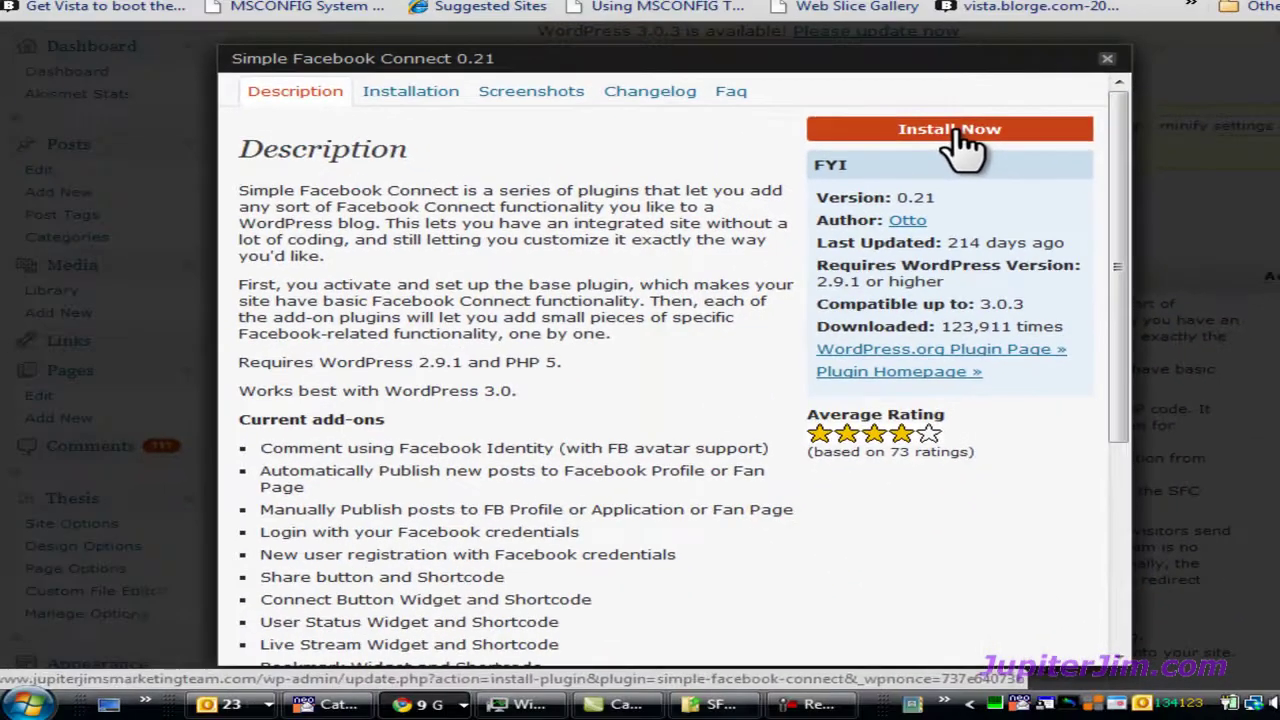
pyautogui.click(657, 50)
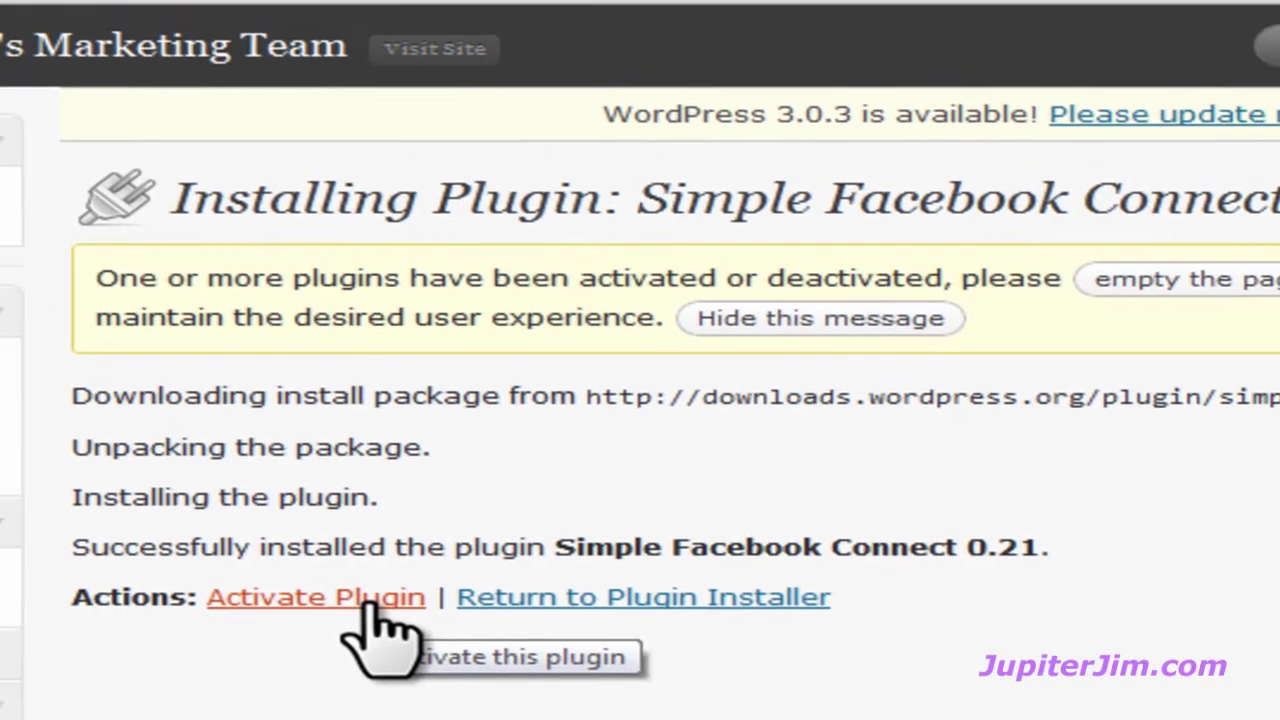
# Try to activate the newly installed Simple Facebook Connect plugin, go back and return to the plugin installer.
pyautogui.click(340, 578)
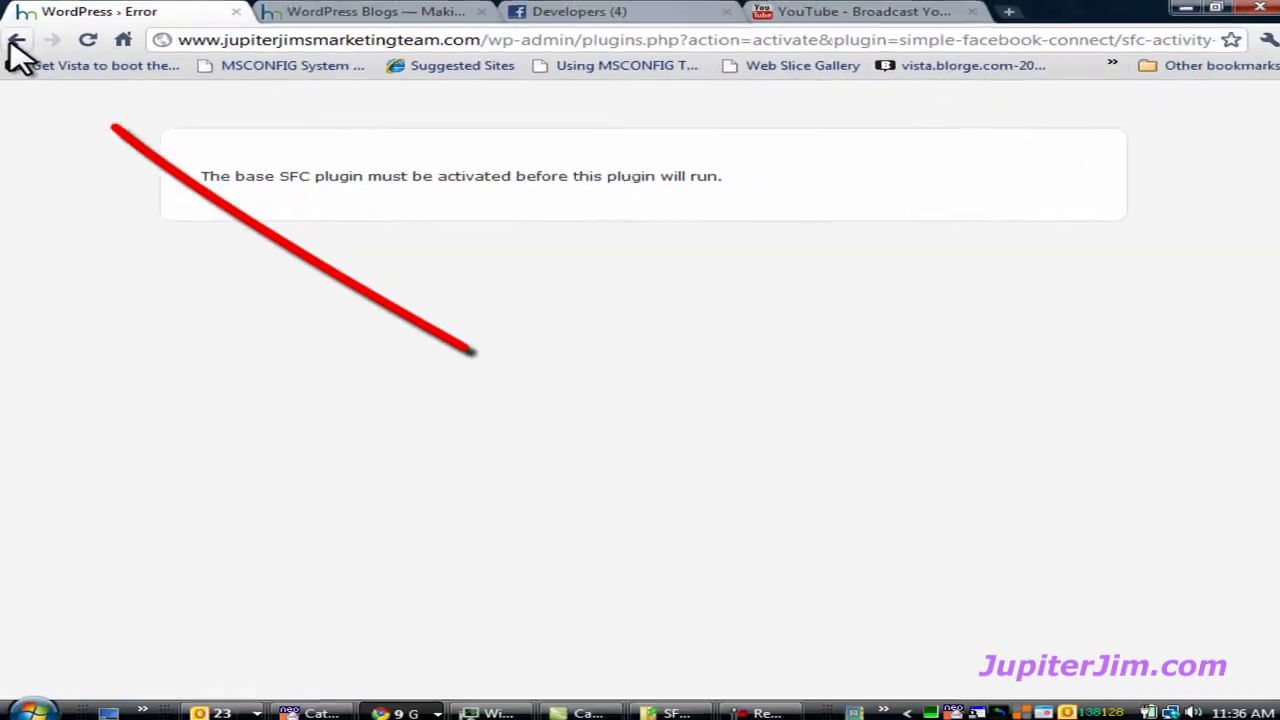
pyautogui.click(18, 42)
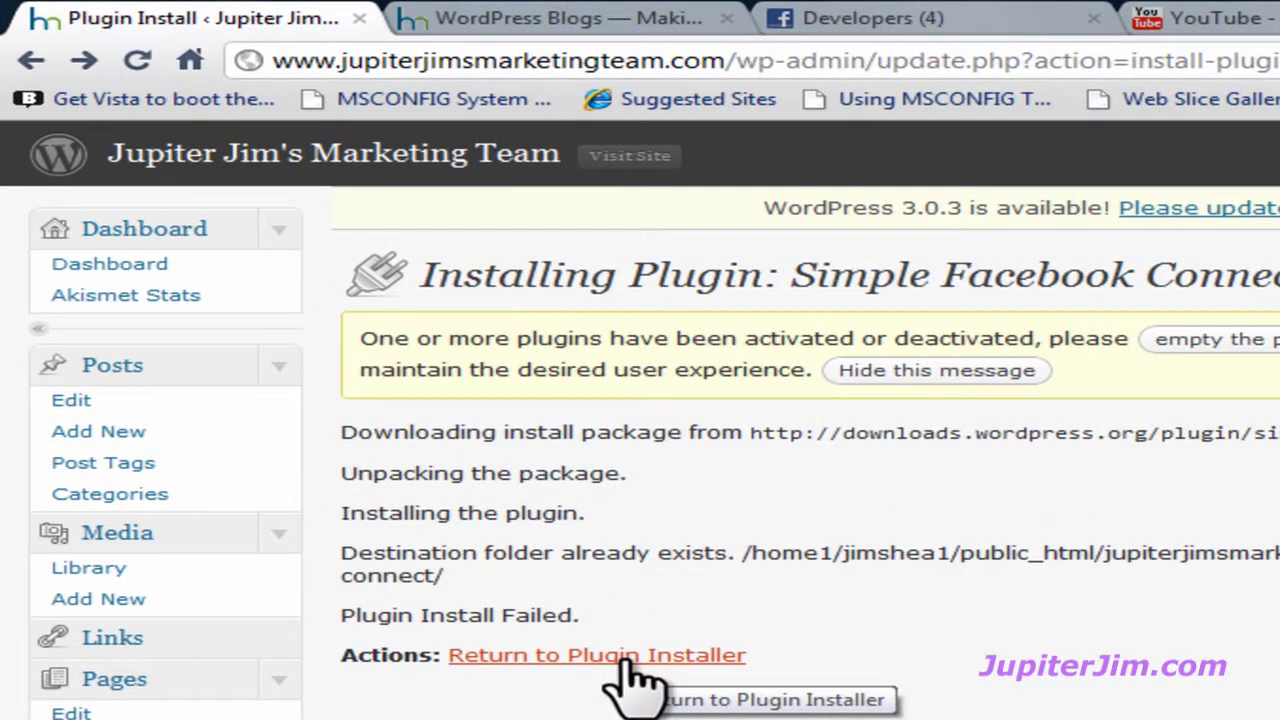
pyautogui.click(622, 660)
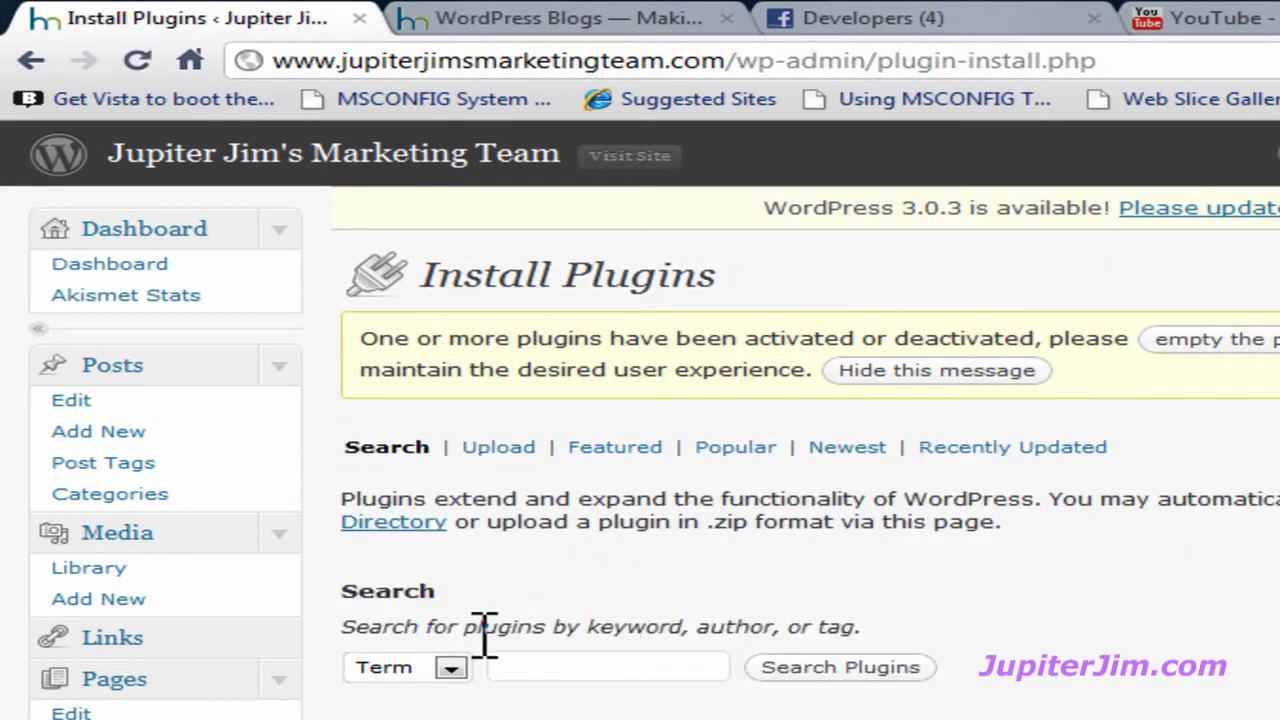
# Open the list of installed plugins.
pyautogui.scroll(-3, 325, 672)
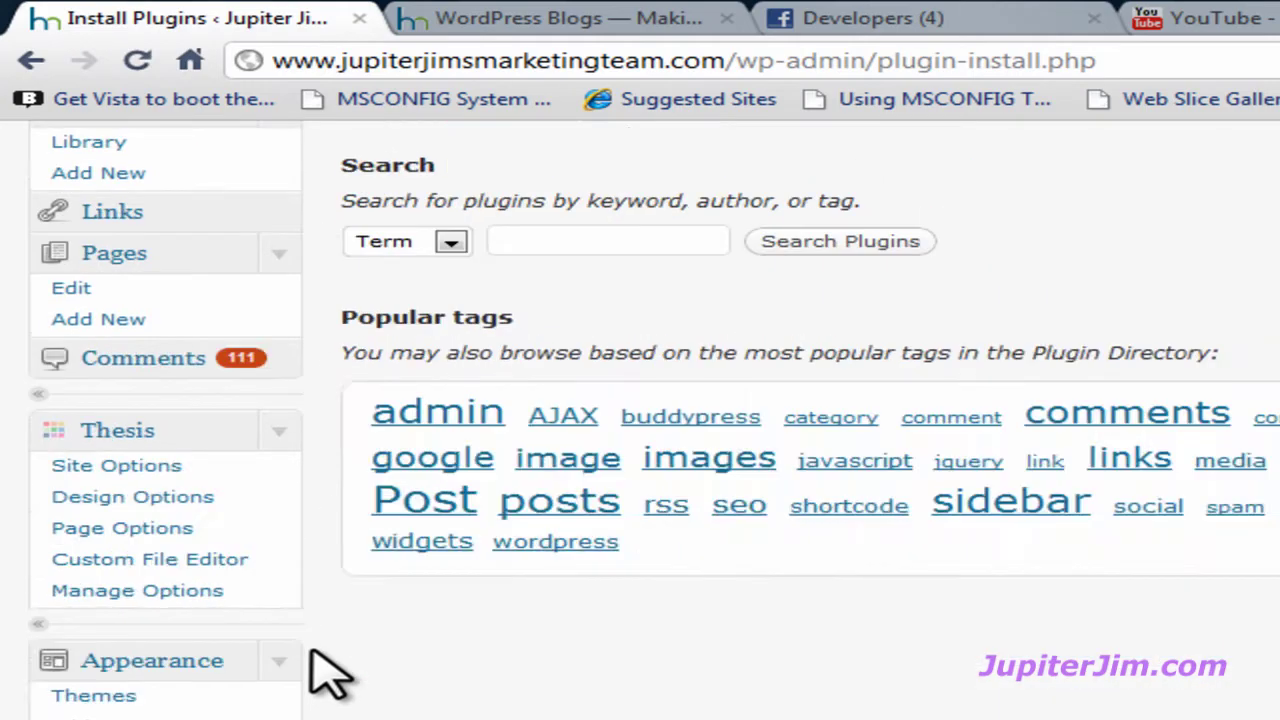
pyautogui.scroll(-2, 325, 672)
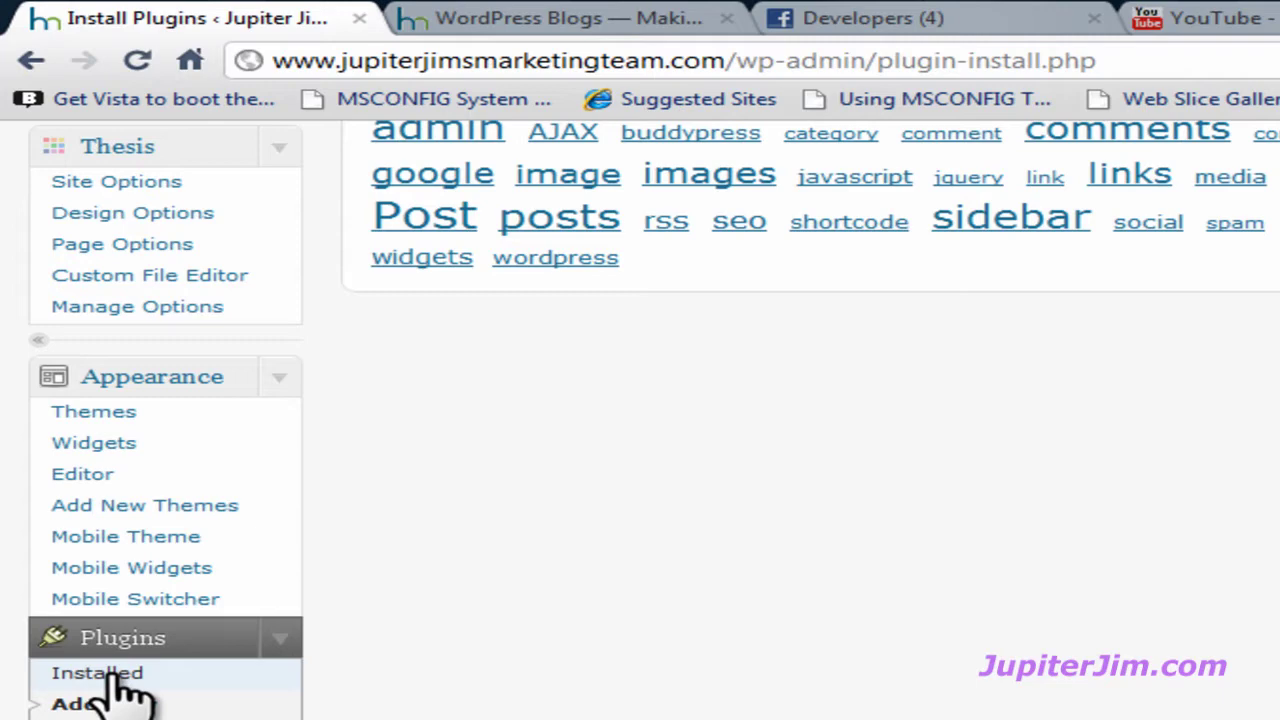
pyautogui.click(197, 676)
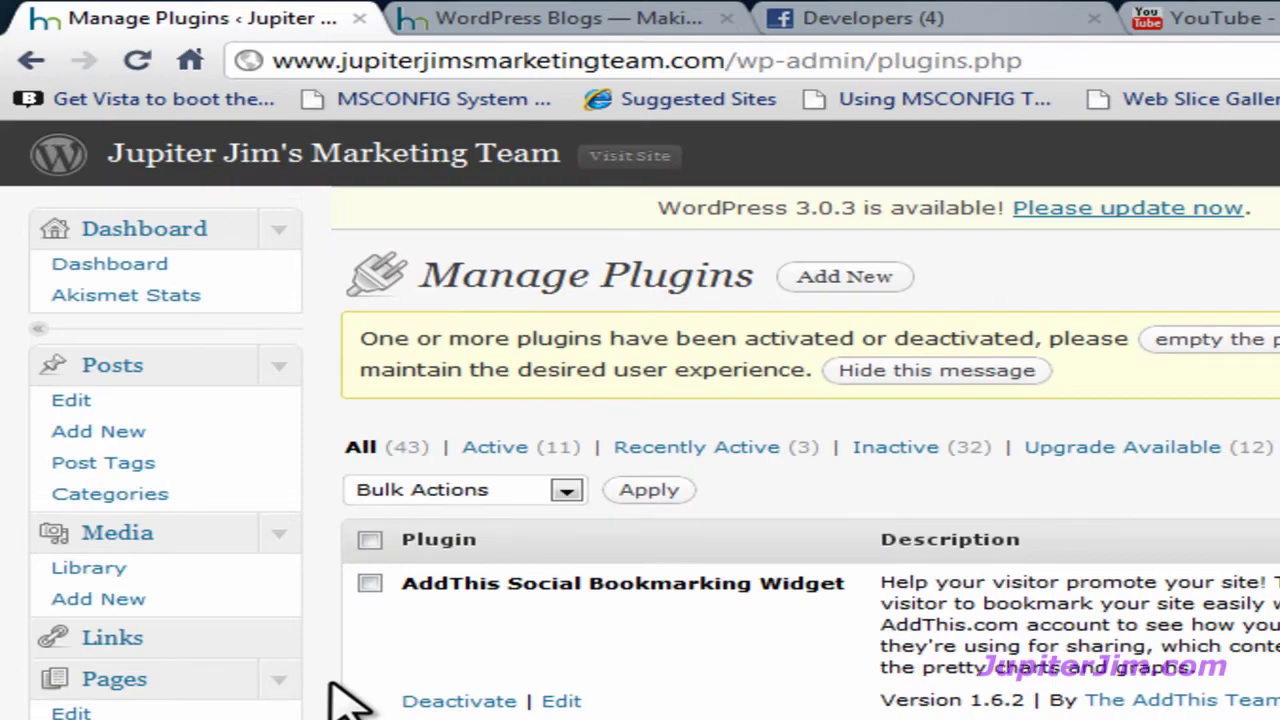
# Look through the SFC add-ons in the plugin list and activate "Simple Facebook Connect - Base".
pyautogui.scroll(-6, 345, 700)
pyautogui.scroll(-3, 340, 703)
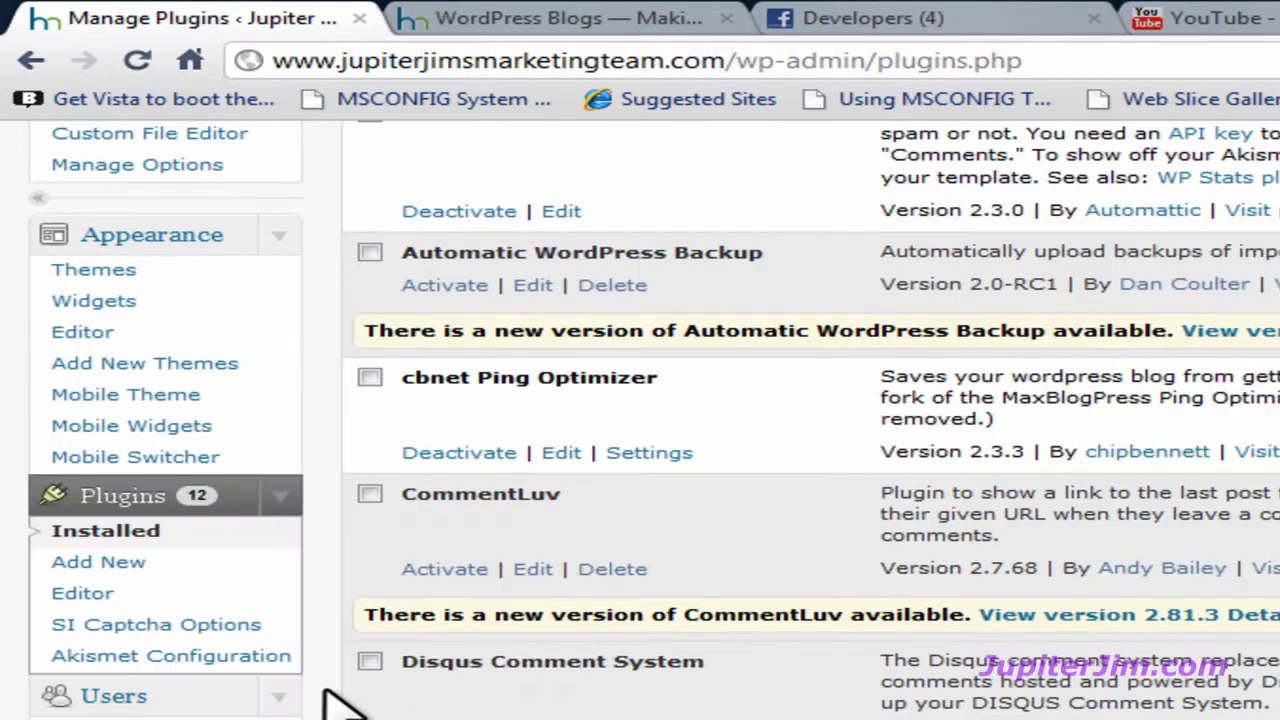
pyautogui.scroll(-12, 340, 705)
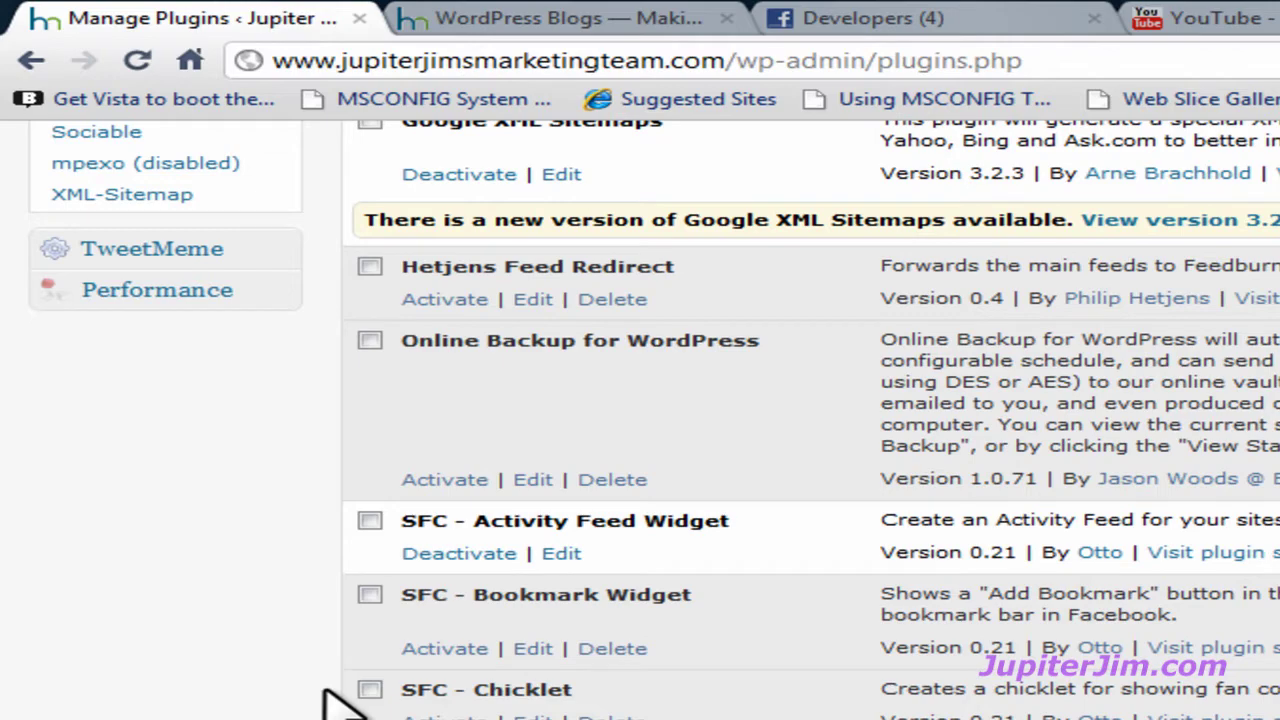
pyautogui.scroll(-3, 340, 705)
pyautogui.scroll(-6, 330, 700)
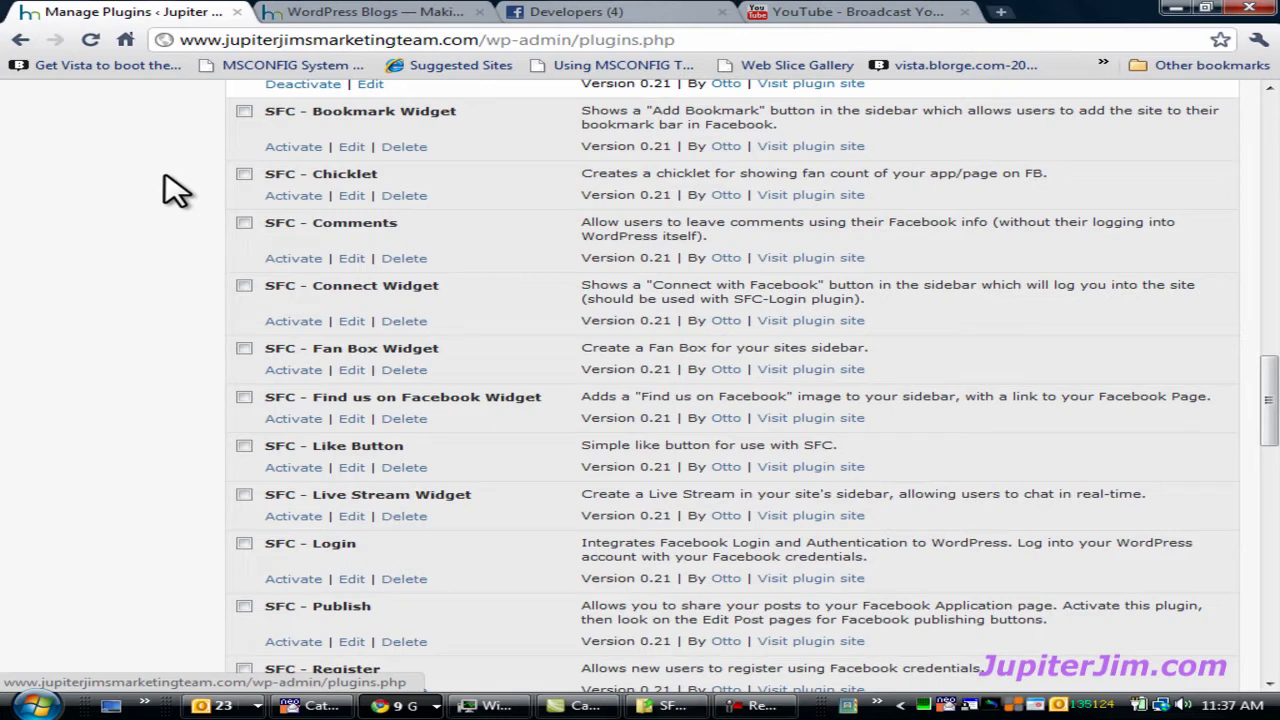
pyautogui.scroll(-2, 210, 156)
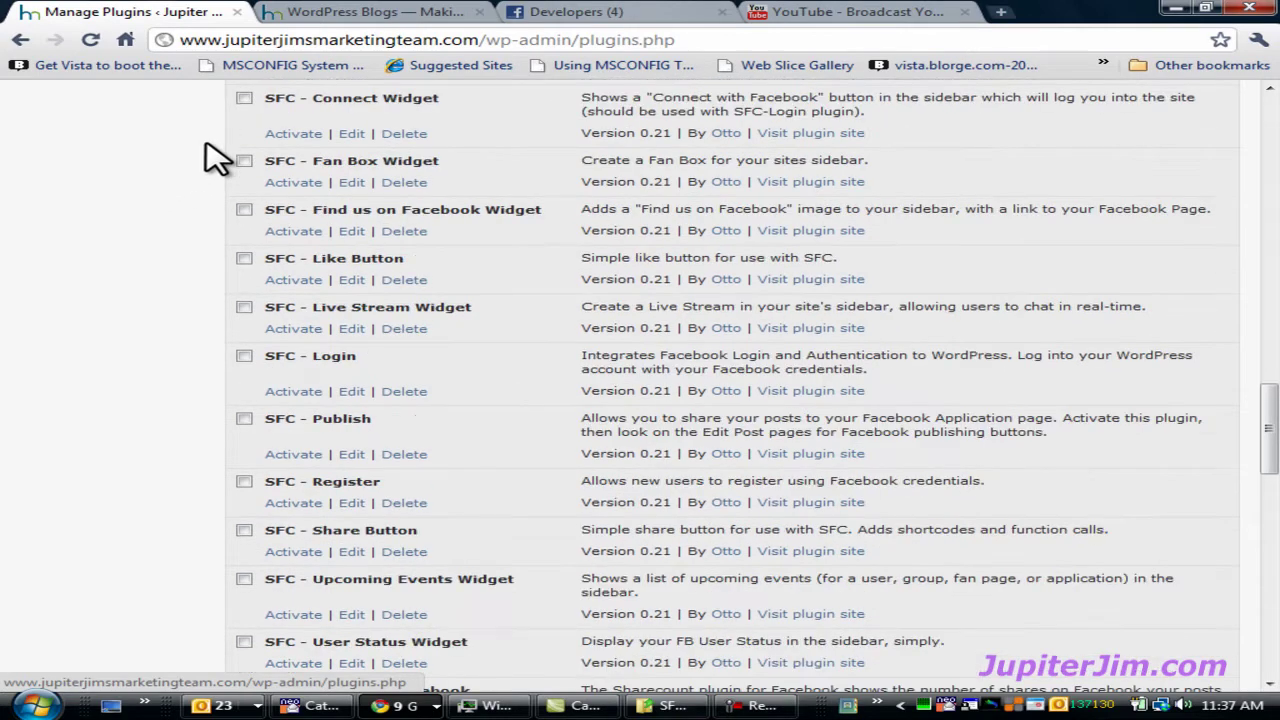
pyautogui.scroll(-4, 200, 225)
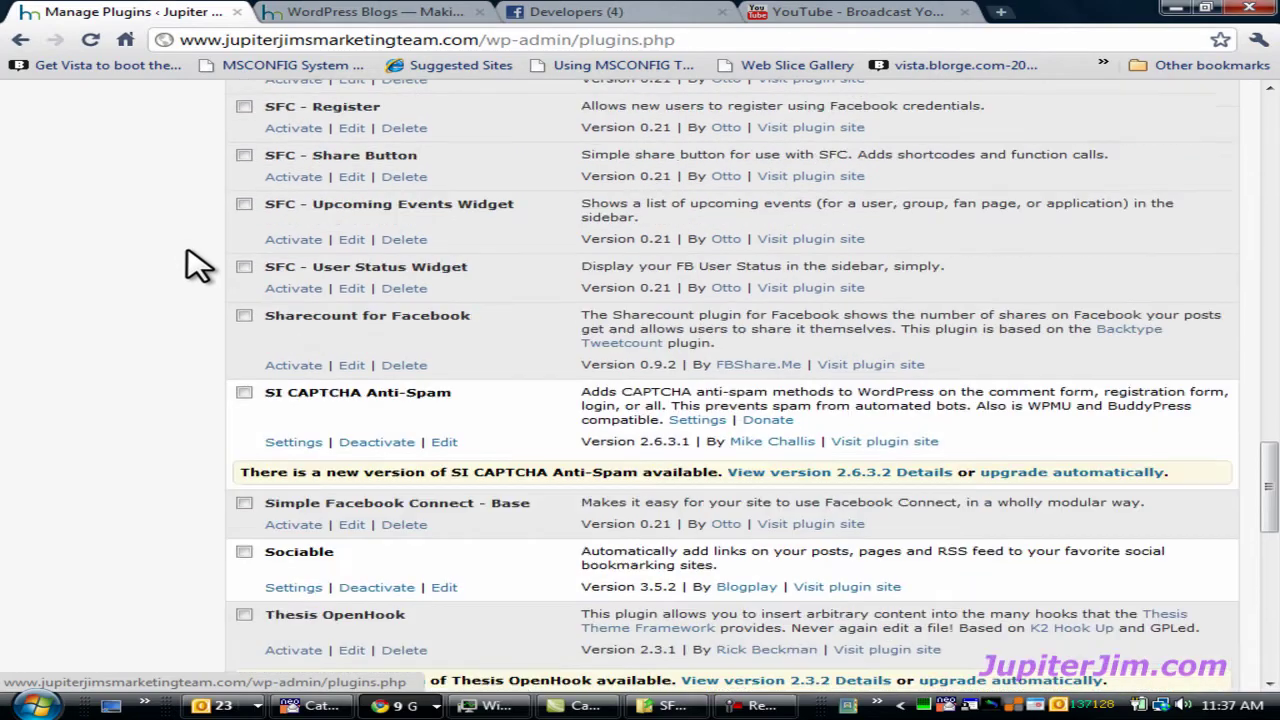
pyautogui.scroll(-2, 190, 290)
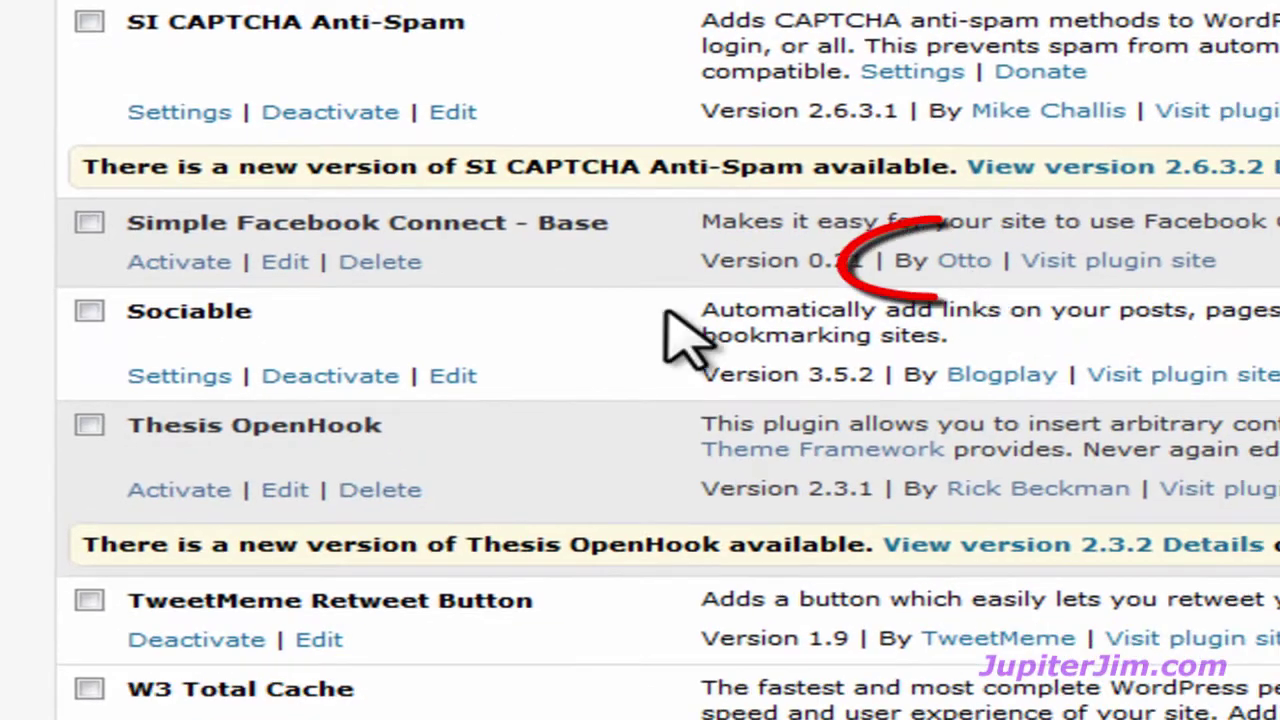
pyautogui.click(180, 283)
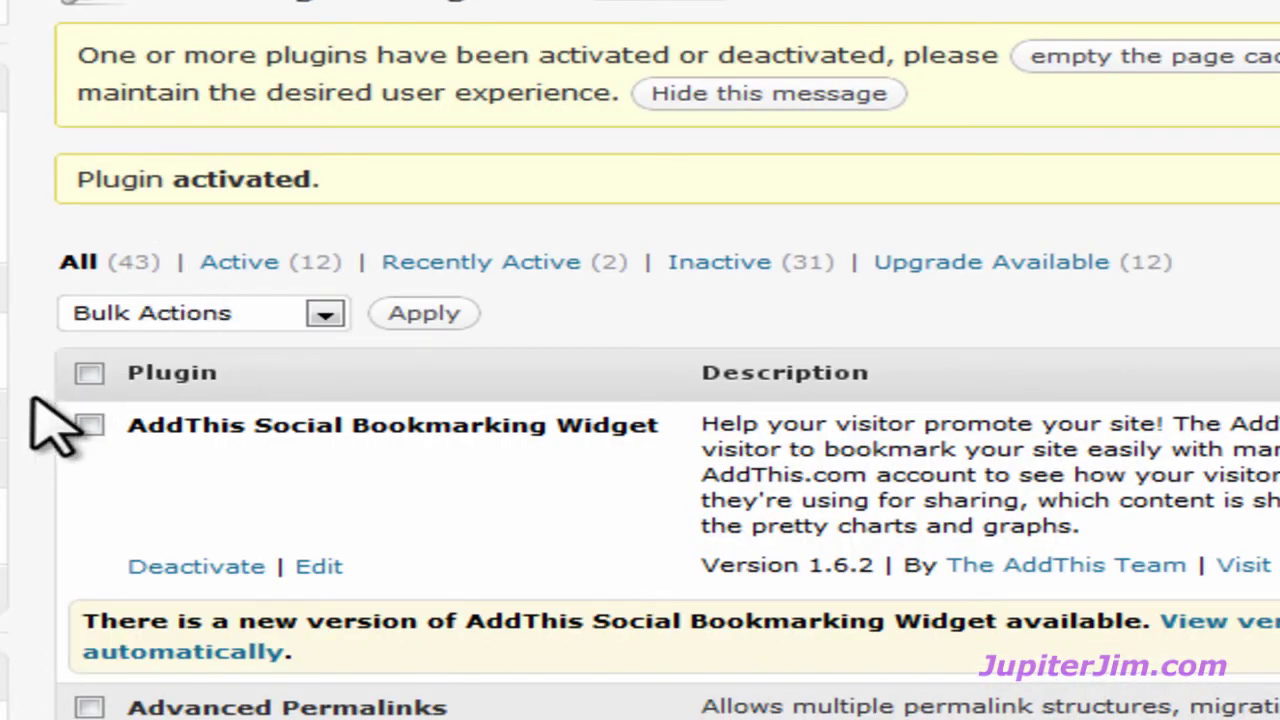
# Open the Simple Facebook Connect settings page in the WordPress admin.
pyautogui.scroll(-5, 45, 418)
pyautogui.scroll(-6, 40, 415)
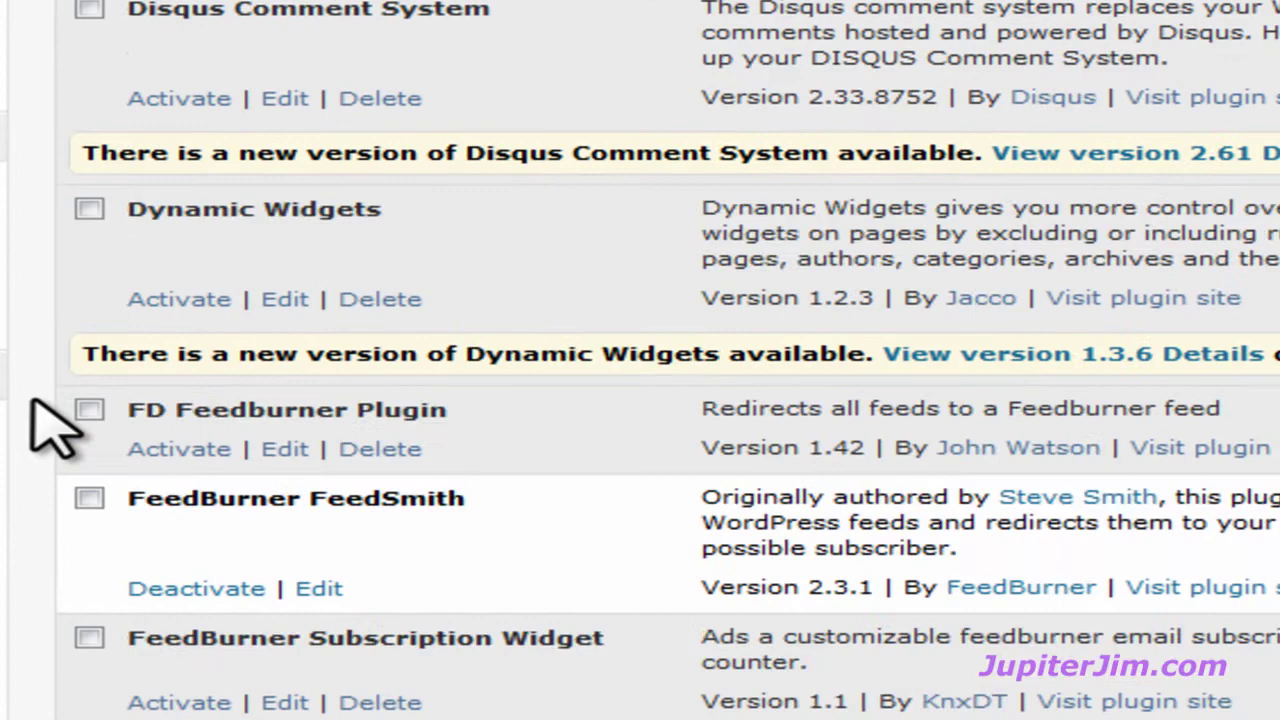
pyautogui.scroll(-1, 32, 400)
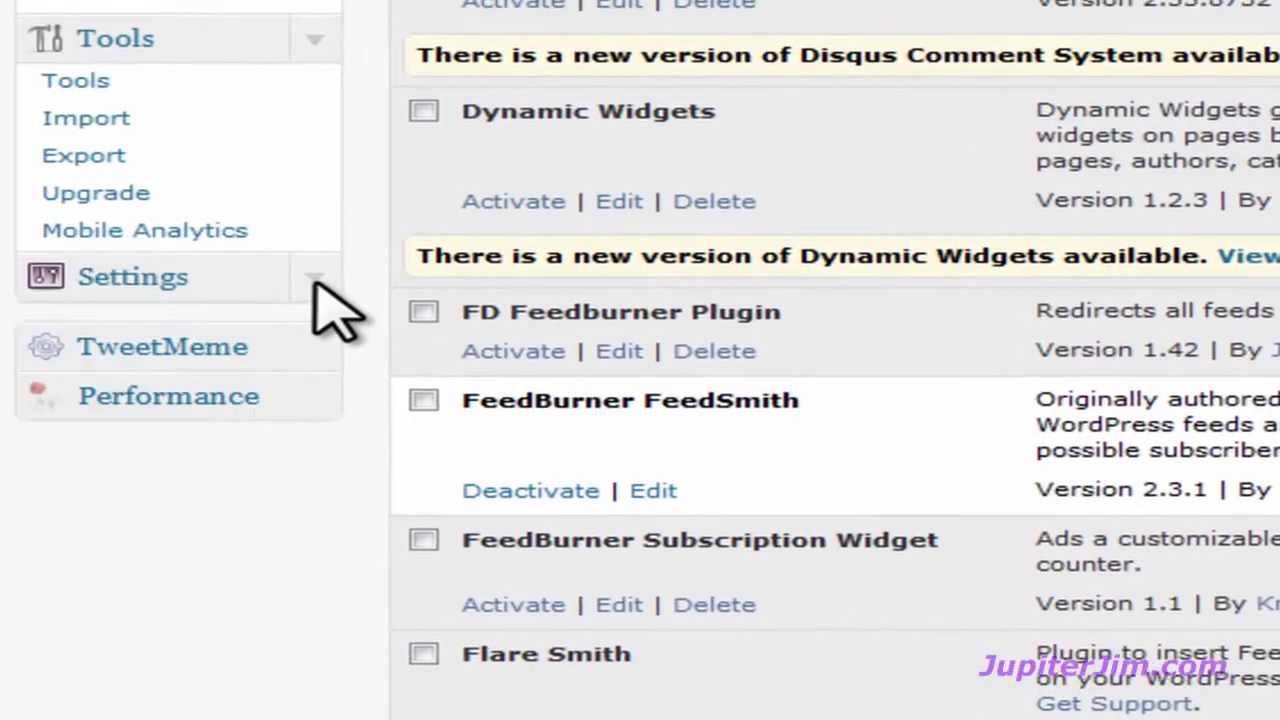
pyautogui.click(316, 281)
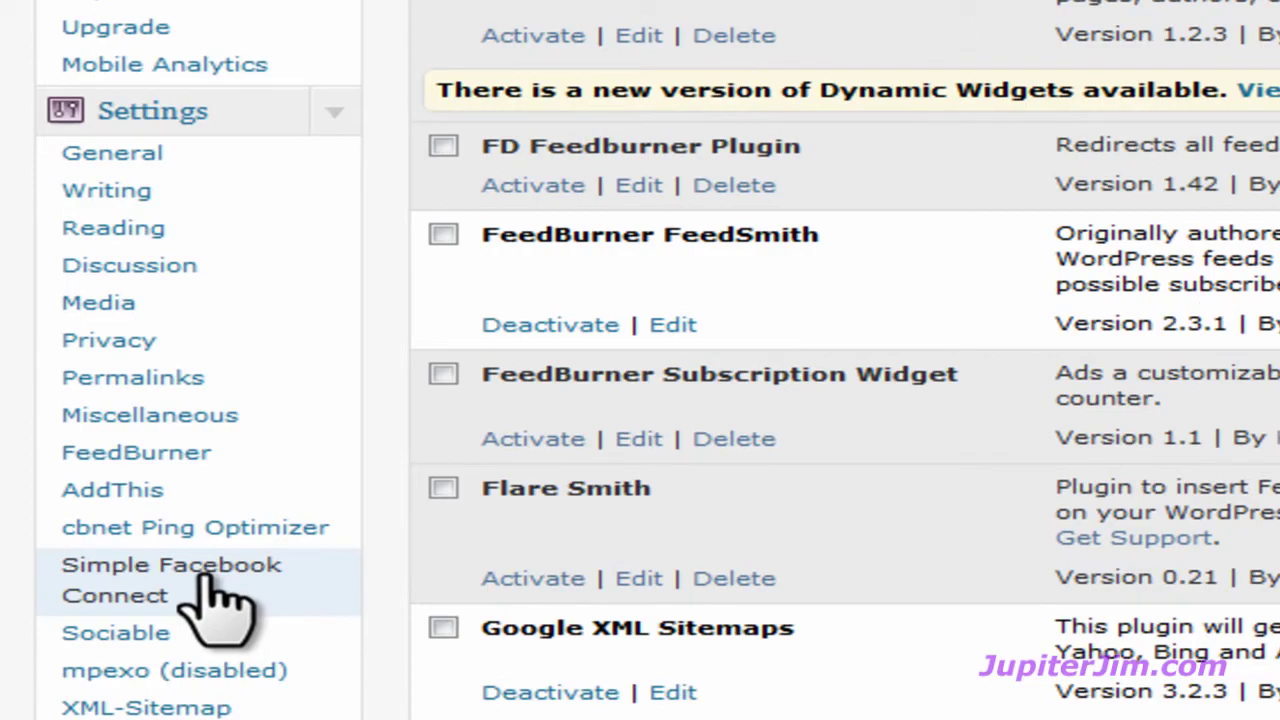
pyautogui.click(320, 590)
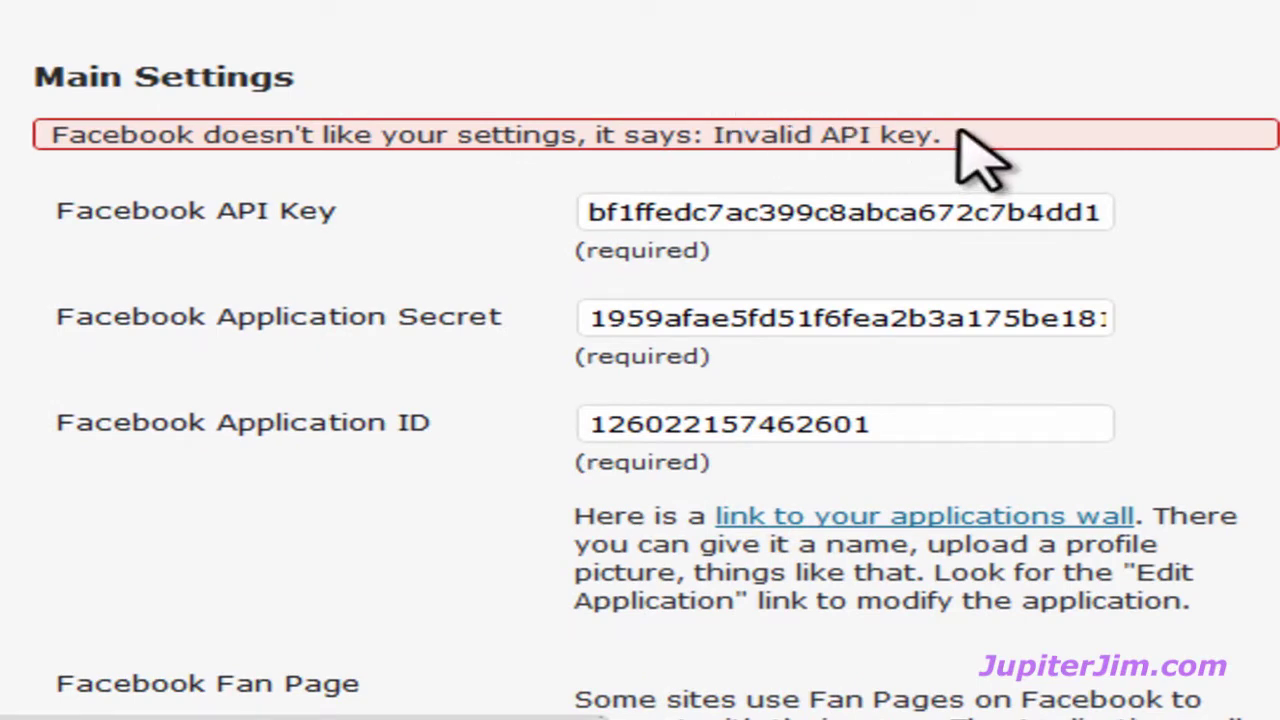
# Clear the Facebook API Key, Application Secret and Application ID fields and save the changes.
pyautogui.click(888, 212)
pyautogui.click(888, 212)
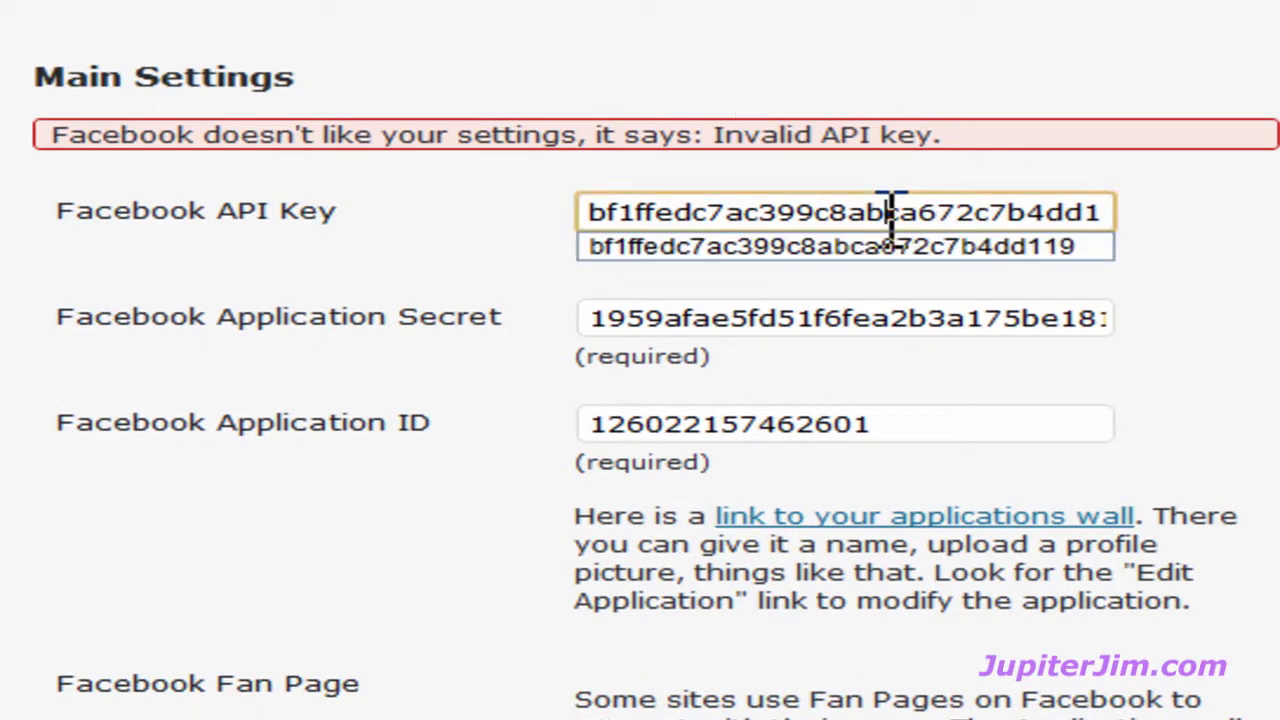
pyautogui.doubleClick(889, 212)
pyautogui.press('BackSpace')
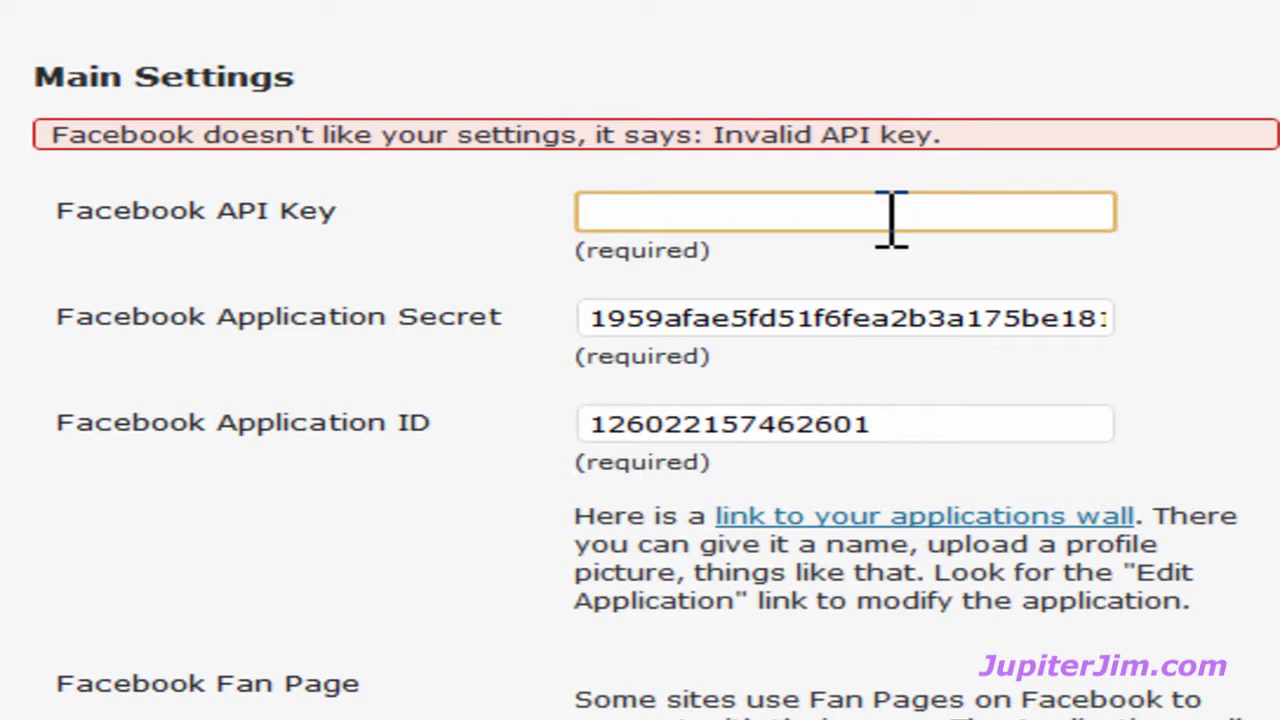
pyautogui.doubleClick(860, 316)
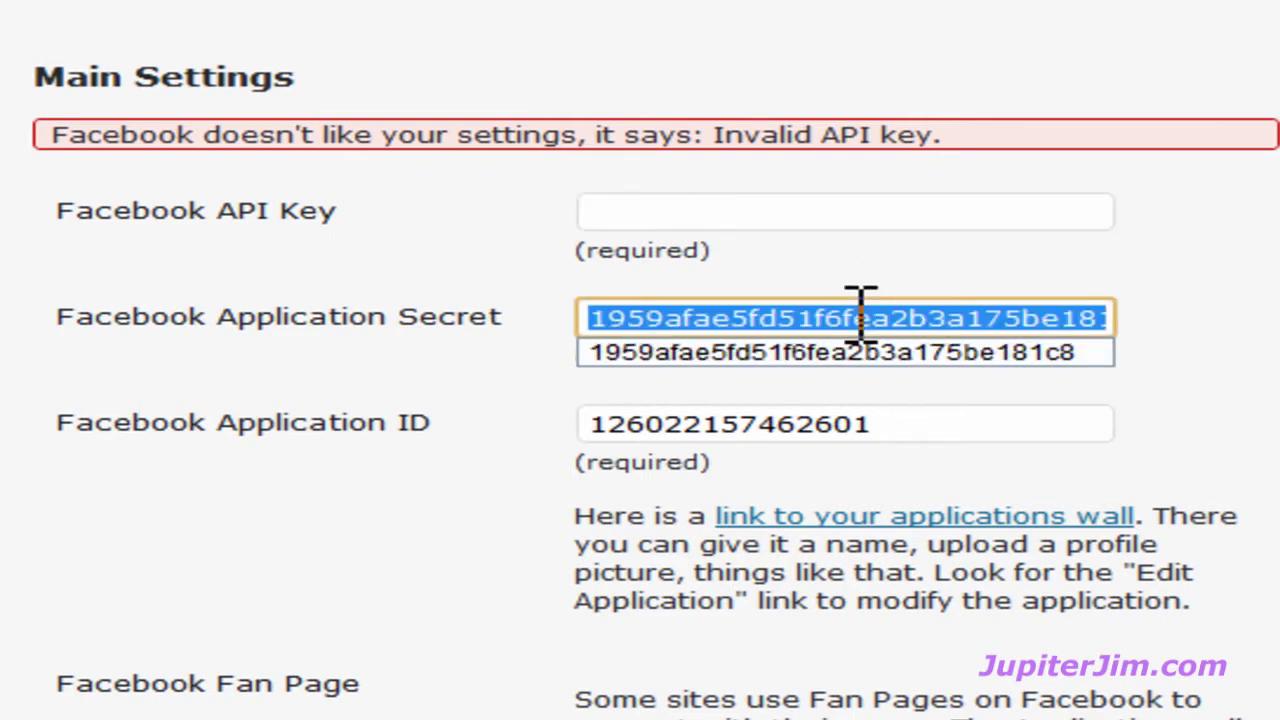
pyautogui.press('BackSpace')
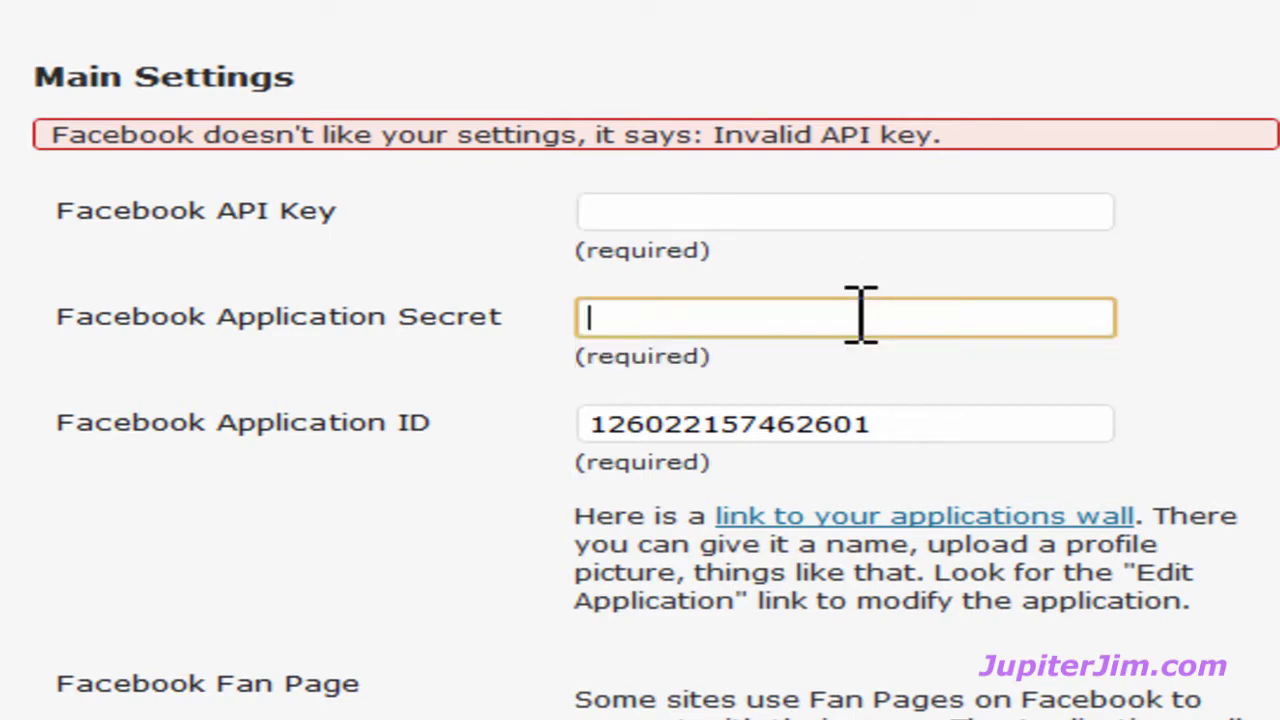
pyautogui.doubleClick(808, 424)
pyautogui.press('BackSpace')
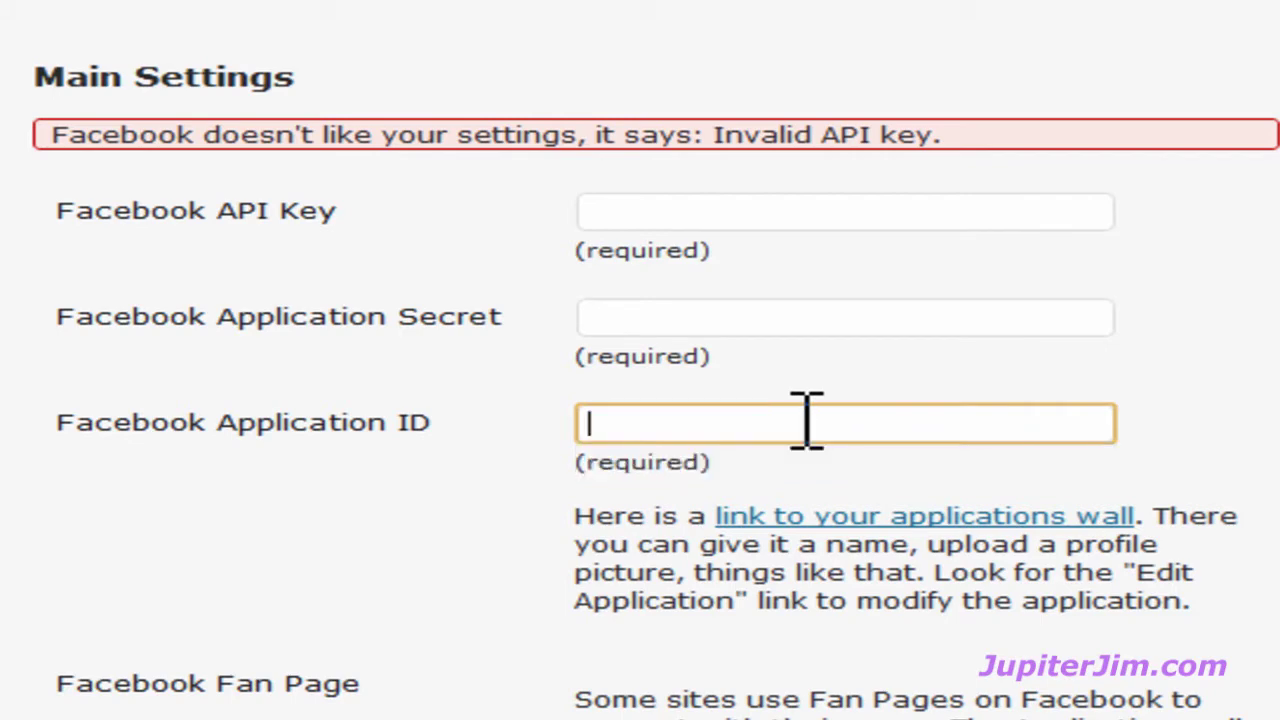
pyautogui.click(1232, 298)
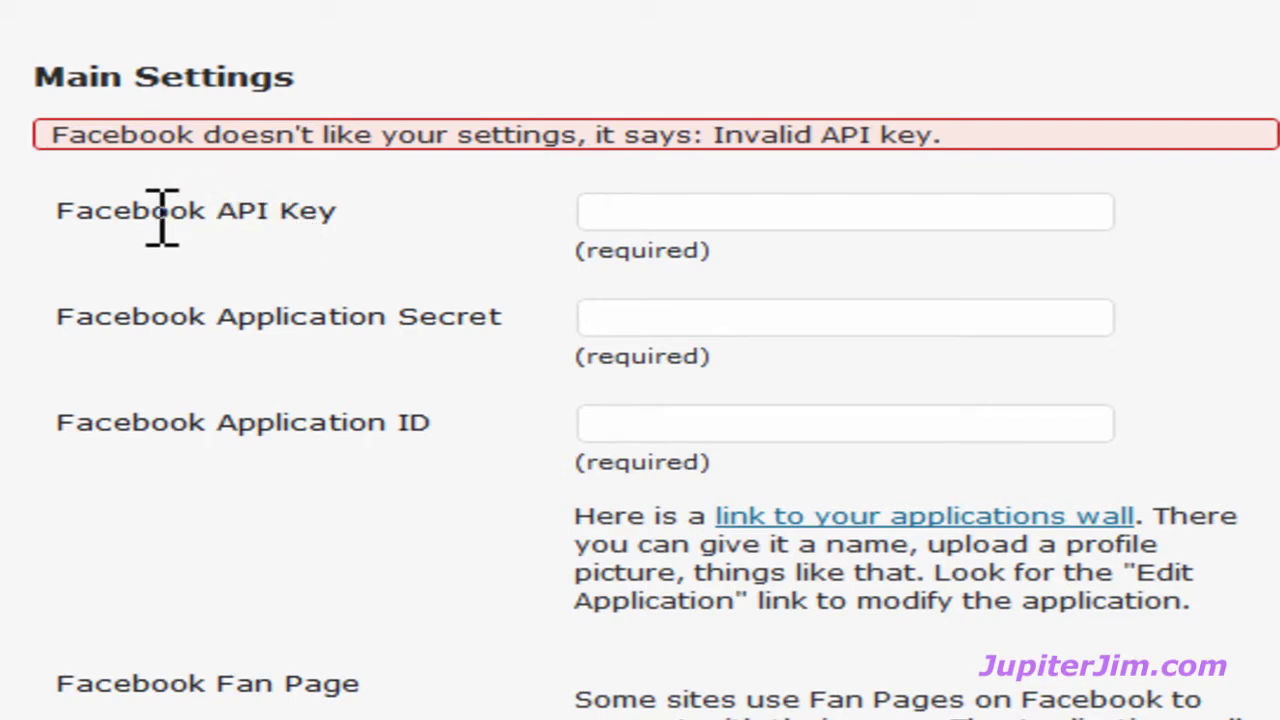
pyautogui.scroll(-10, 160, 215)
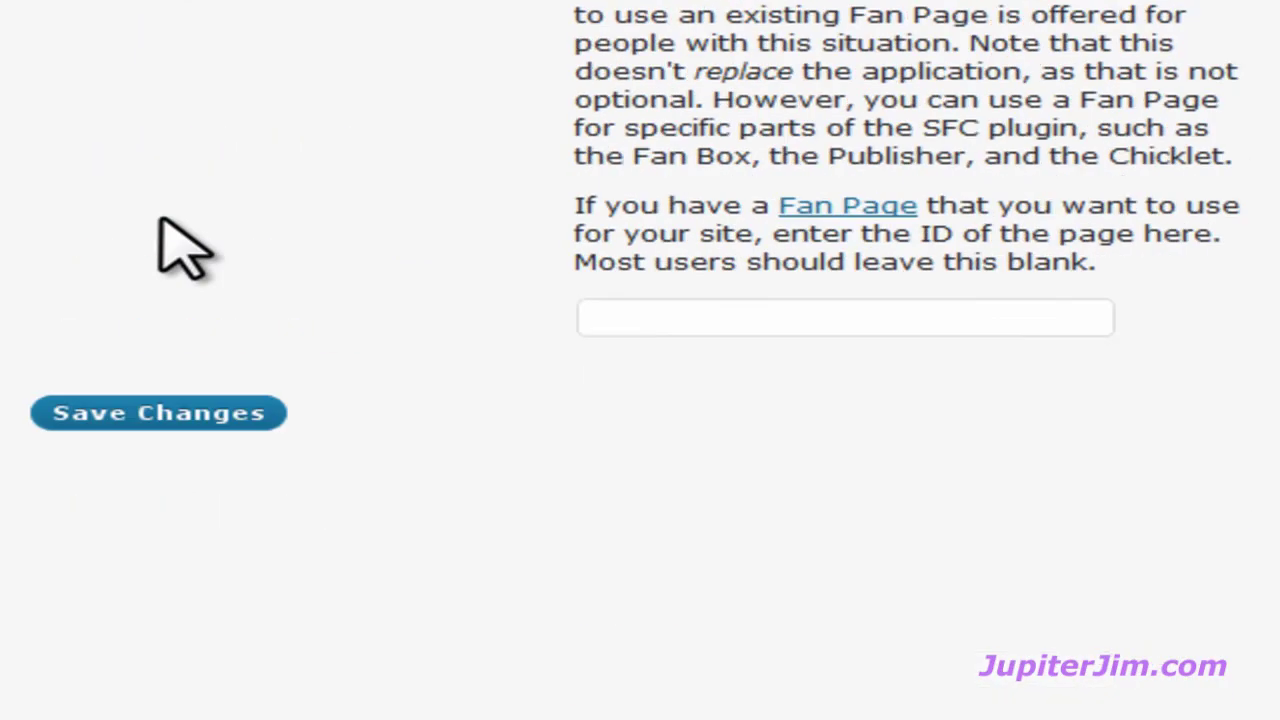
pyautogui.click(172, 412)
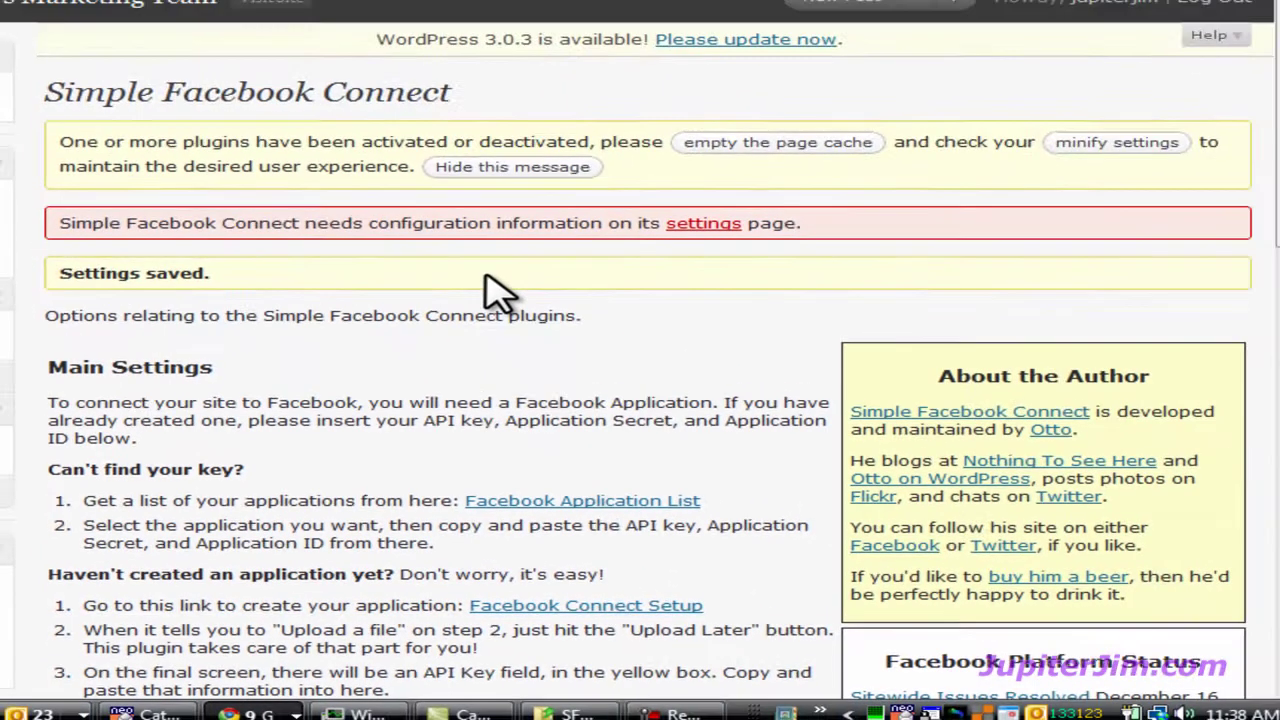
# Reload the Simple Facebook Connect settings page and open the Facebook Application List.
pyautogui.scroll(-5, 318, 300)
pyautogui.scroll(-3, 290, 315)
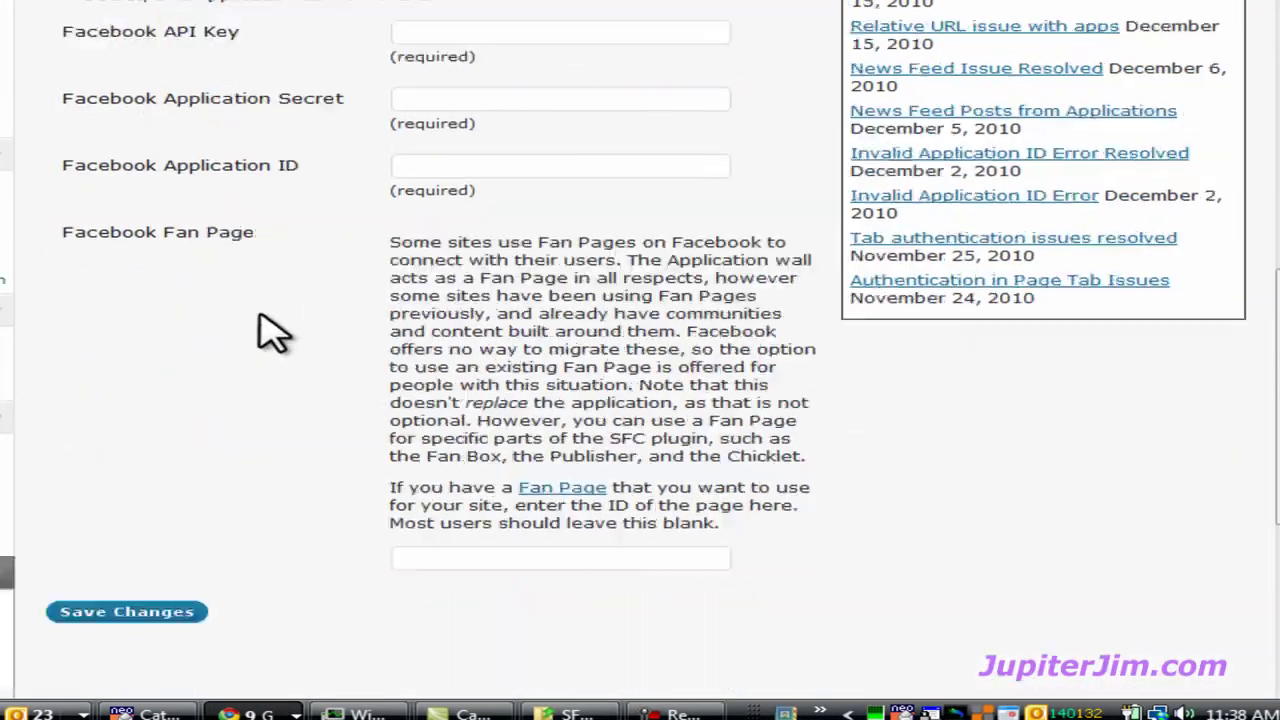
pyautogui.scroll(-2, 165, 340)
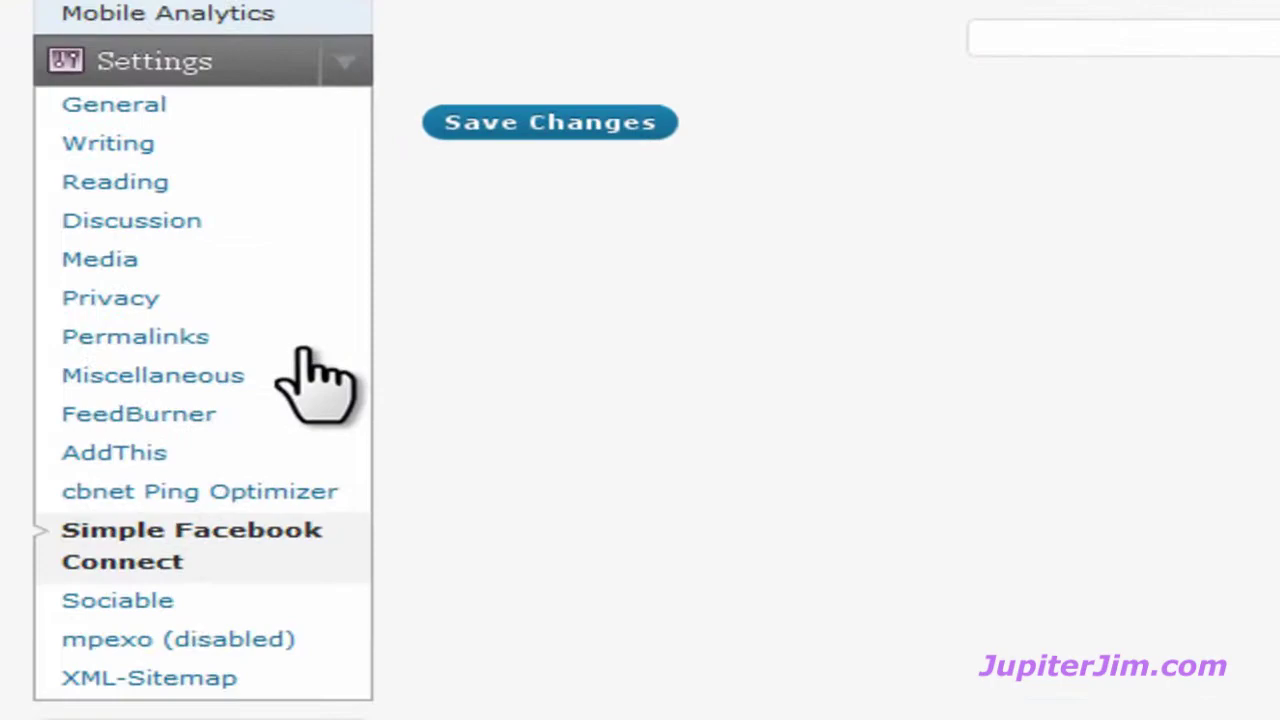
pyautogui.click(210, 552)
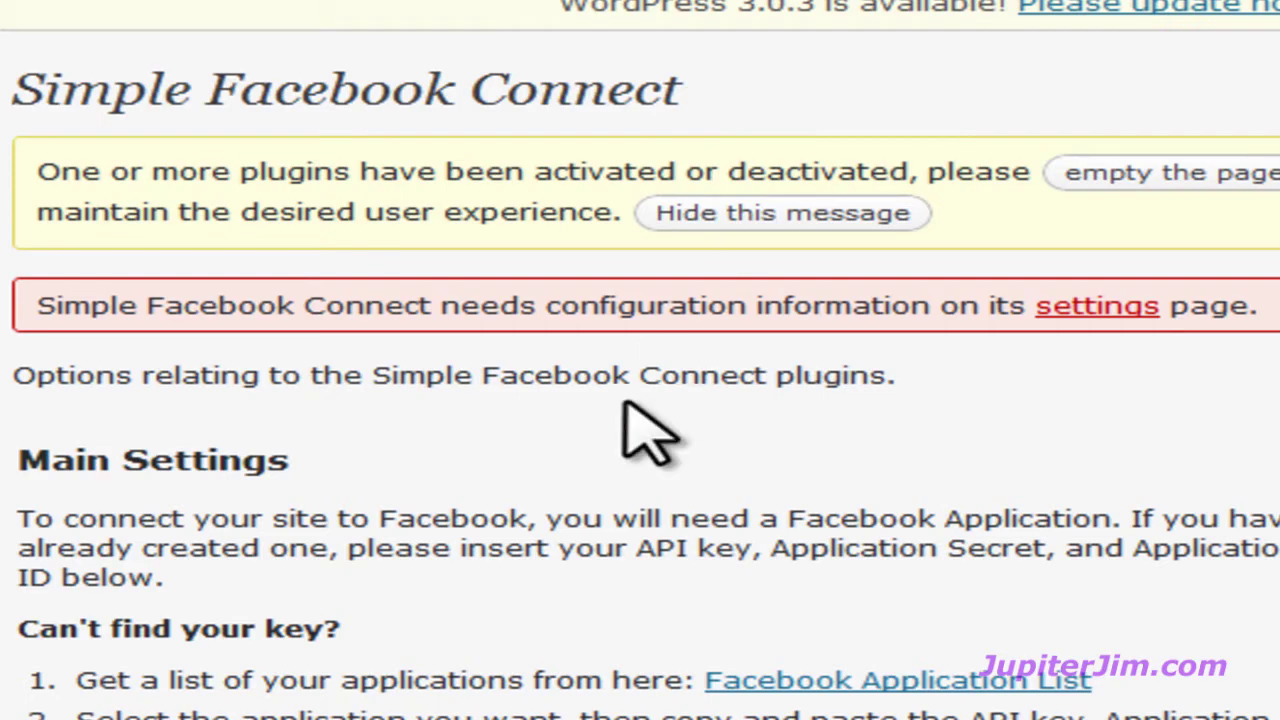
pyautogui.scroll(-2, 595, 460)
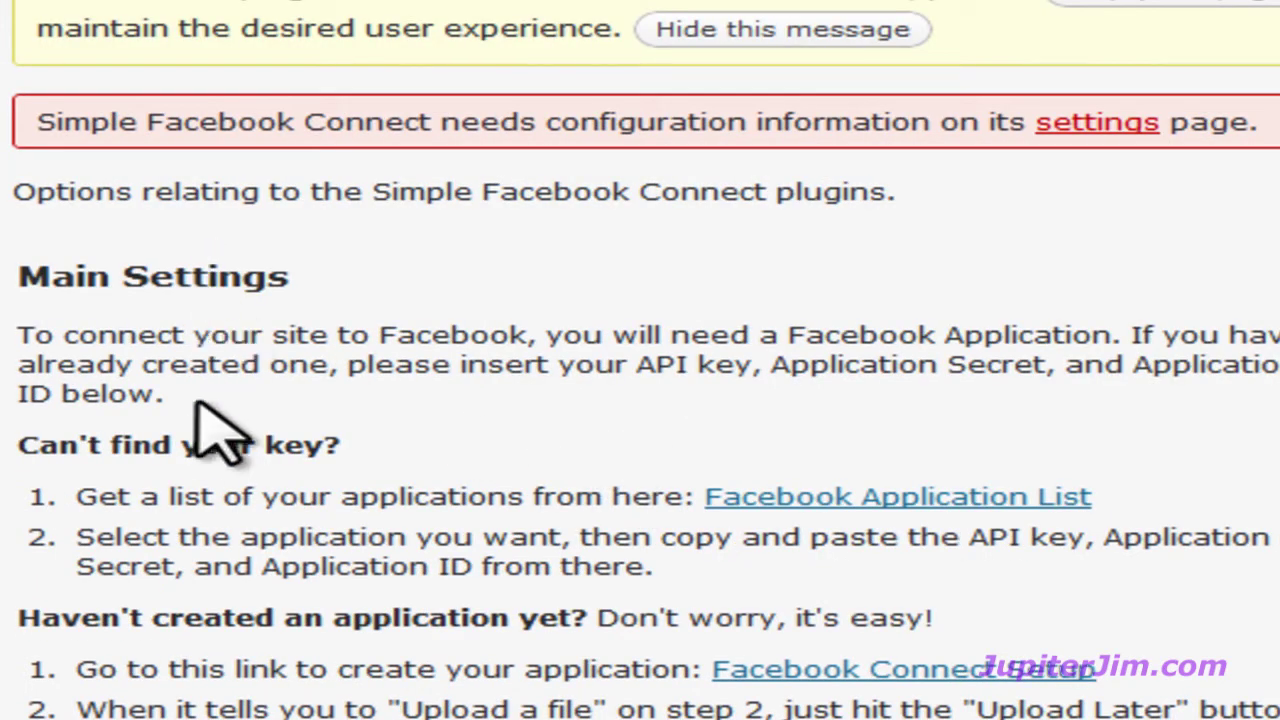
pyautogui.scroll(-2, 205, 420)
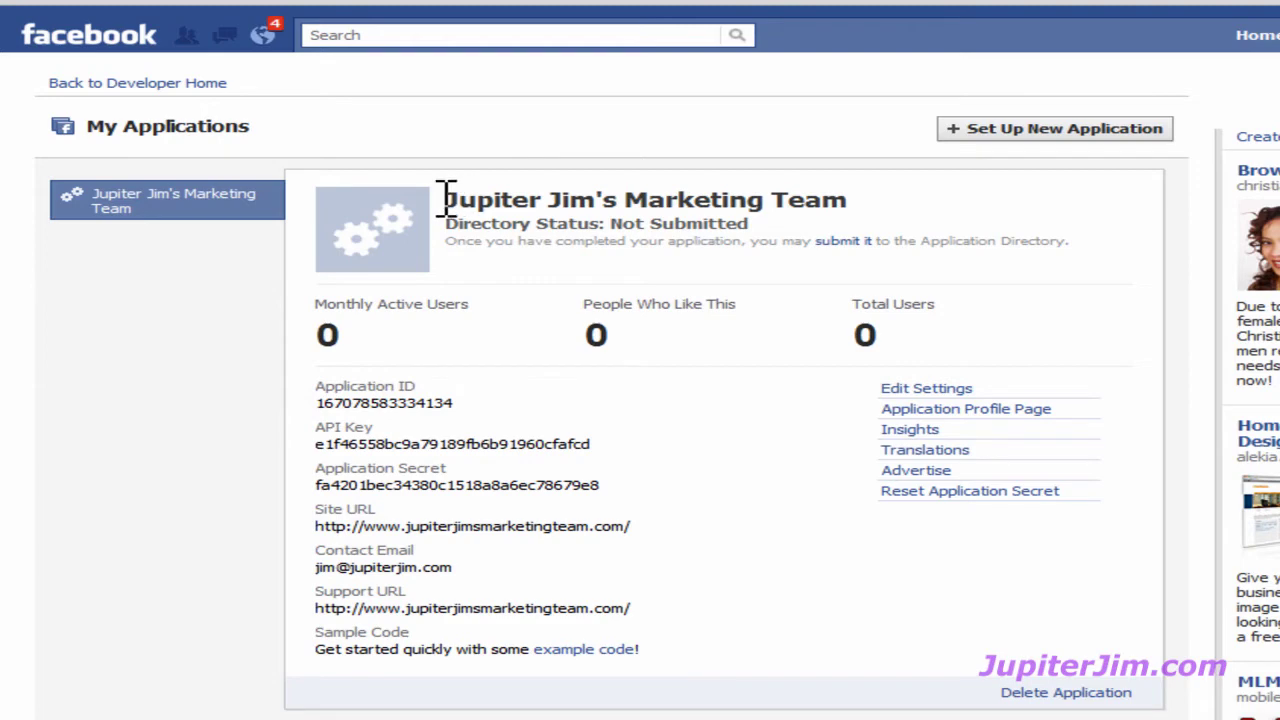
# Copy the API Key from the marketing team application's details on the Facebook My Applications page.
pyautogui.moveTo(445, 197); pyautogui.dragTo(874, 210)
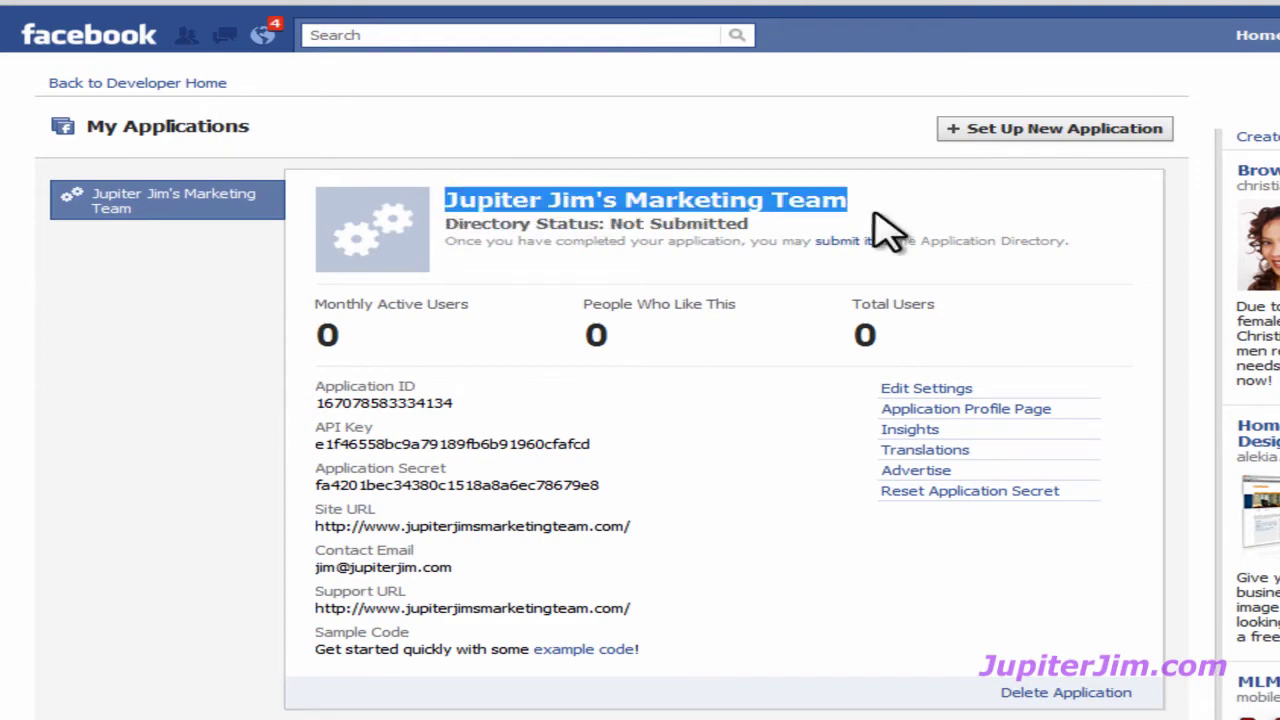
pyautogui.click(890, 214)
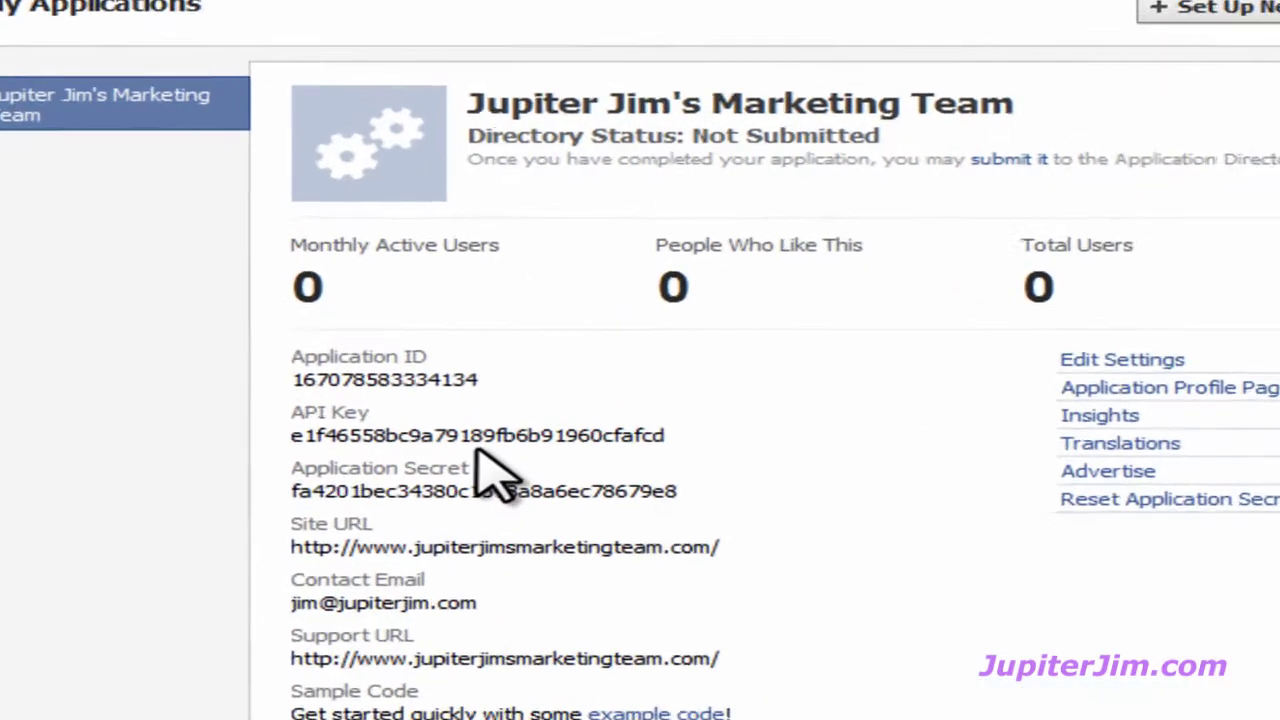
pyautogui.doubleClick(479, 433)
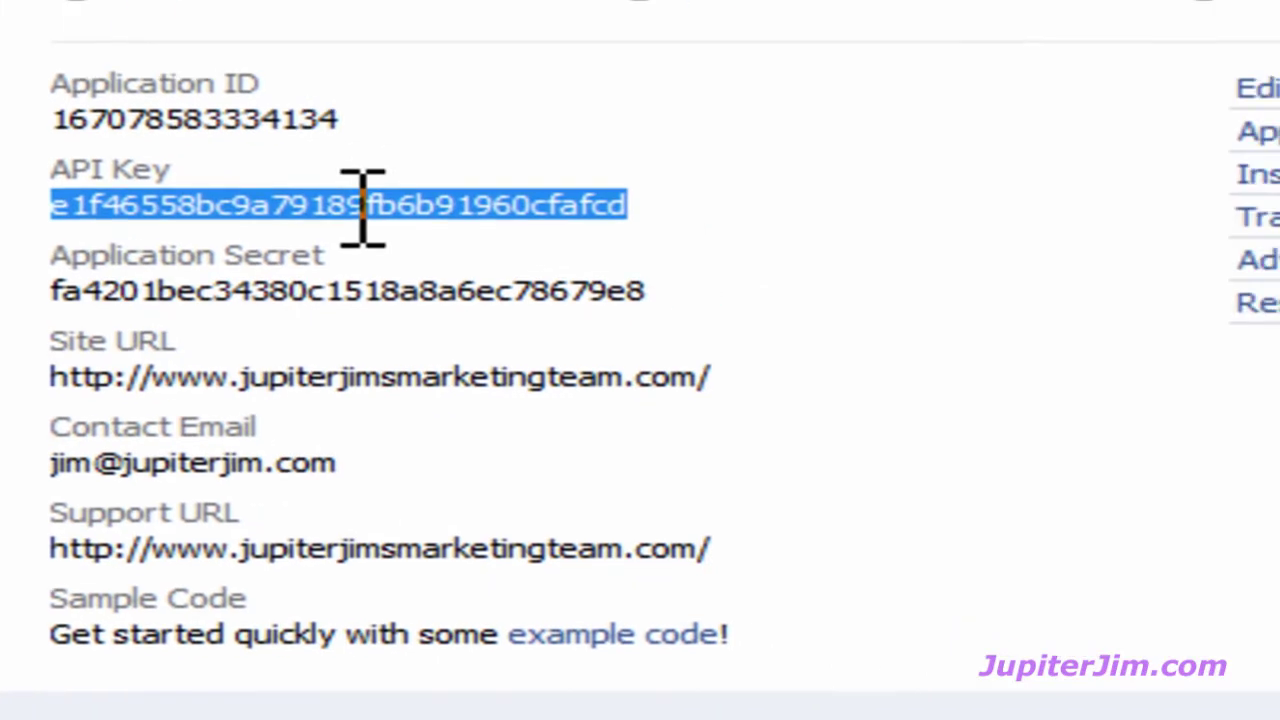
pyautogui.rightClick(362, 207)
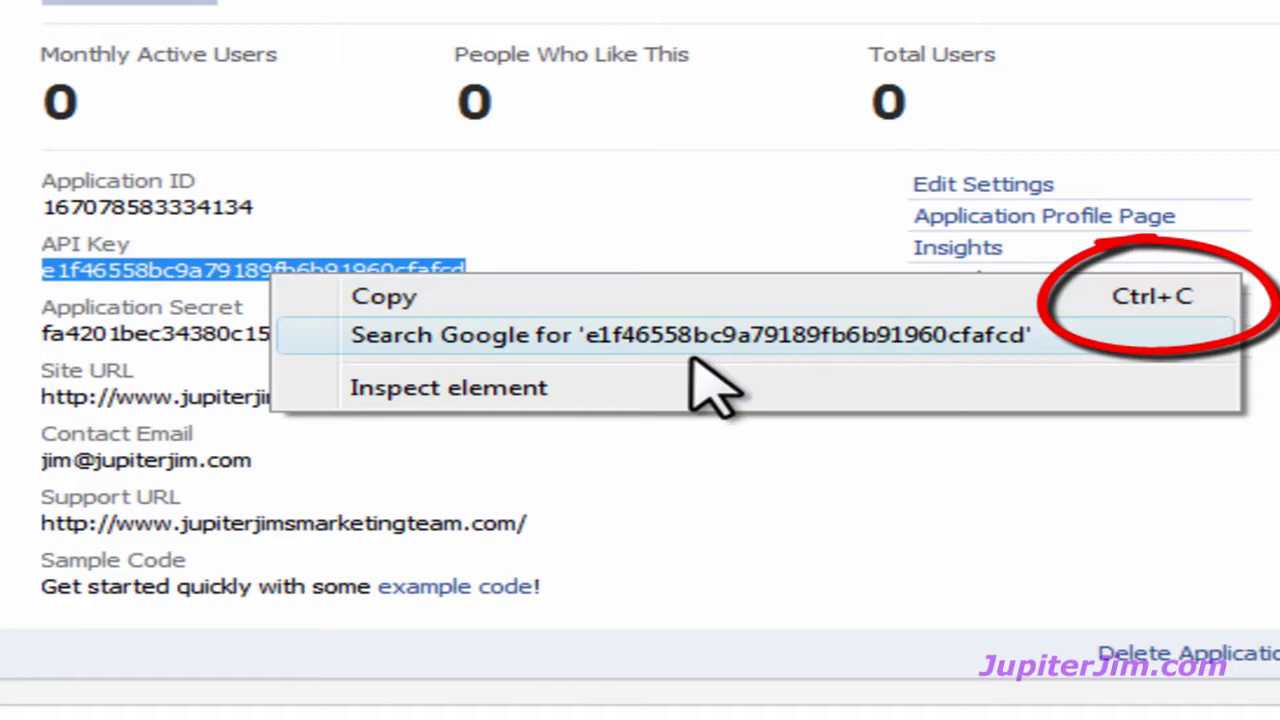
pyautogui.click(420, 304)
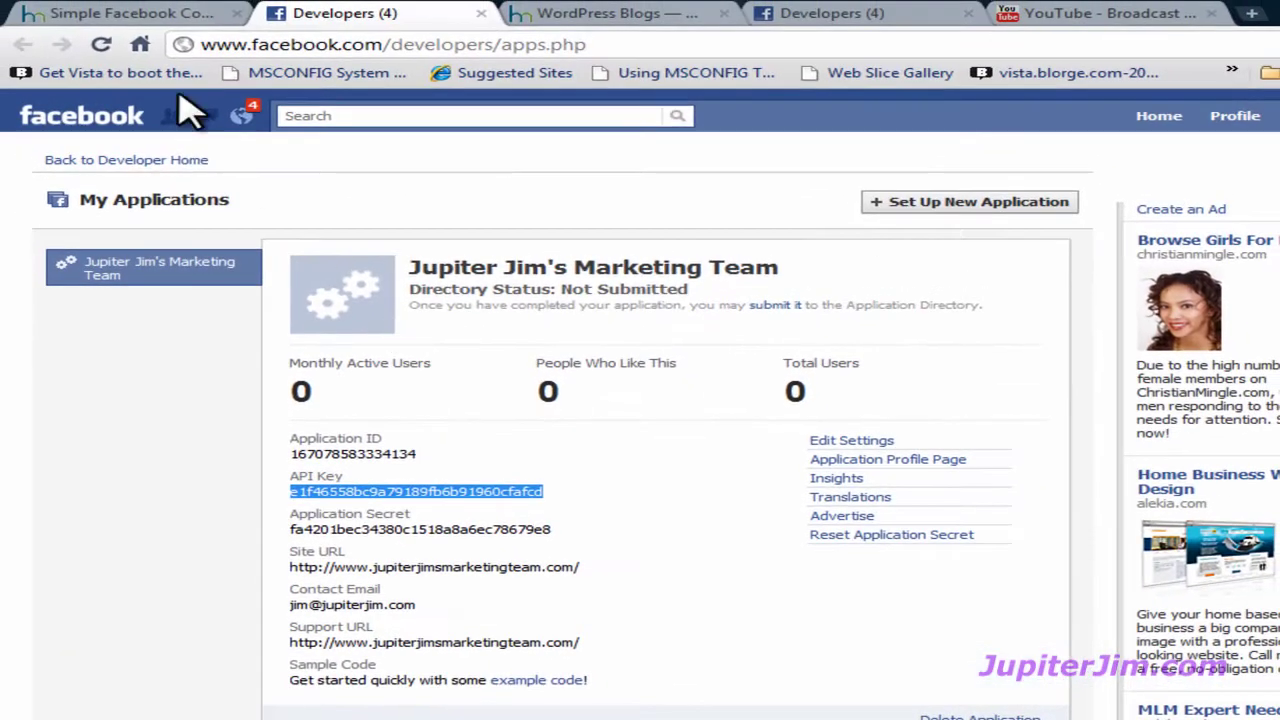
# Return to the Simple Facebook Connect settings and paste the copied API key into the Facebook API Key field.
pyautogui.click(115, 24)
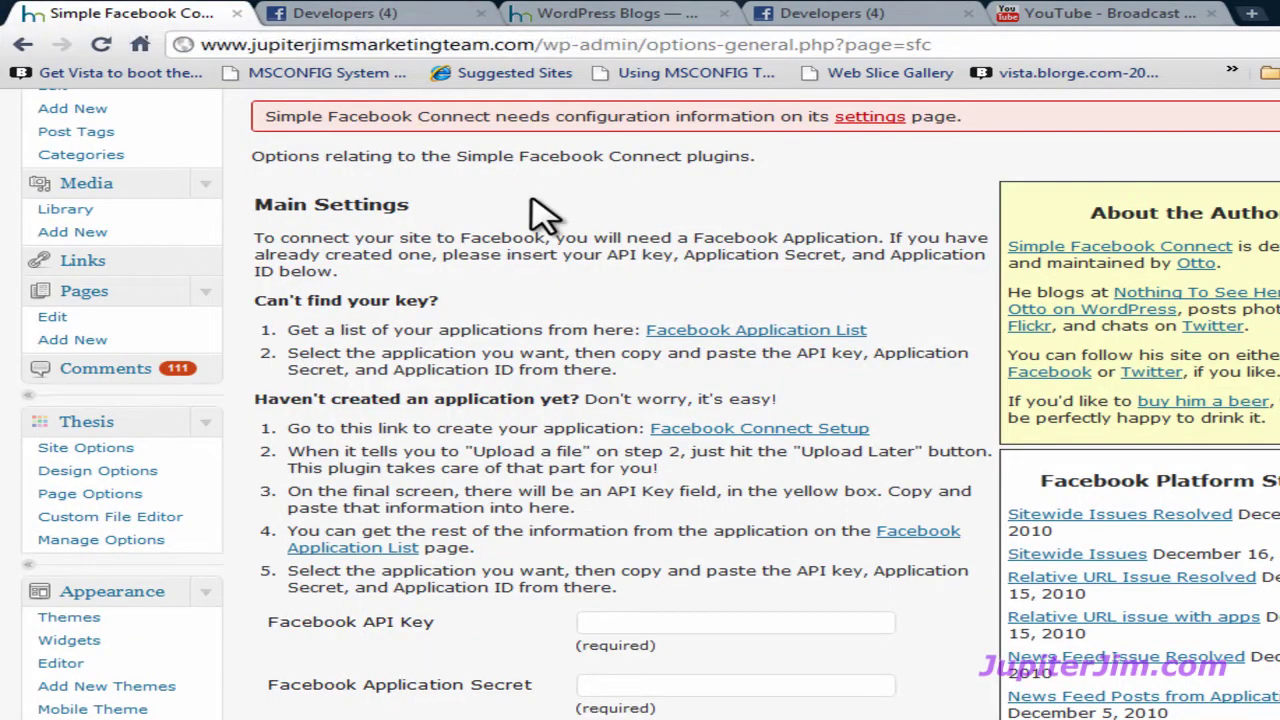
pyautogui.scroll(3, 540, 212)
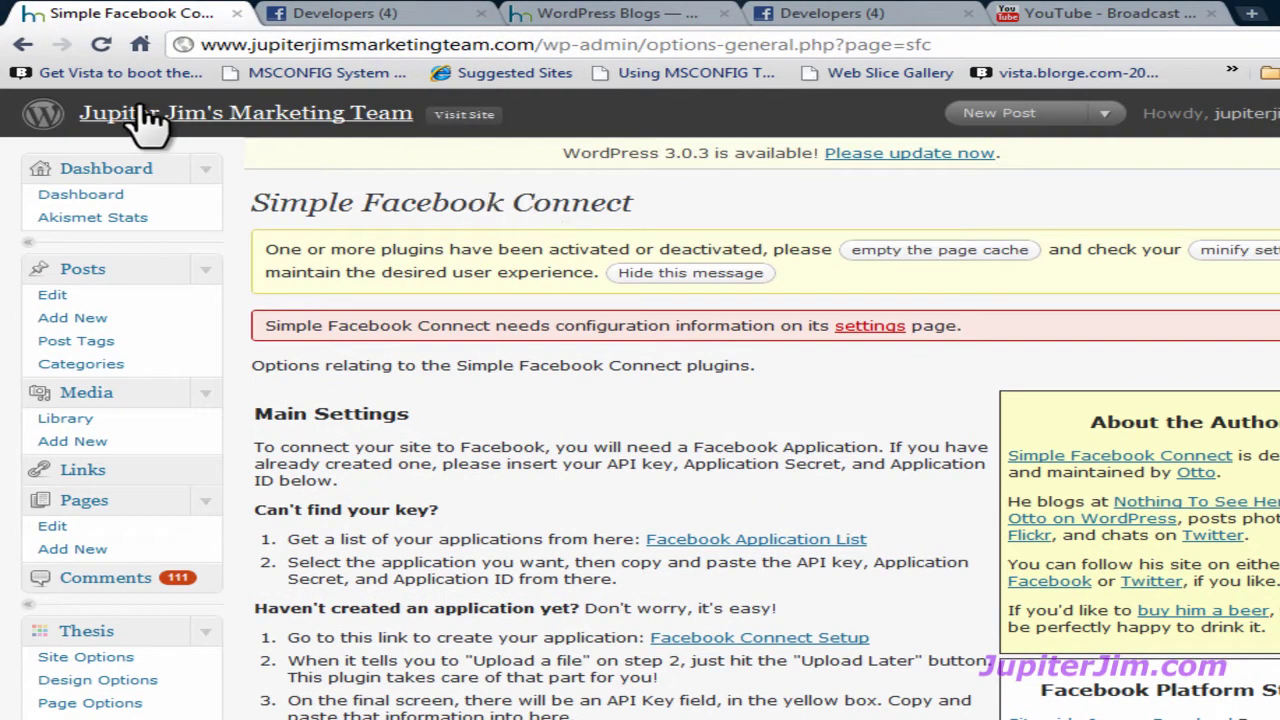
pyautogui.scroll(-2, 669, 363)
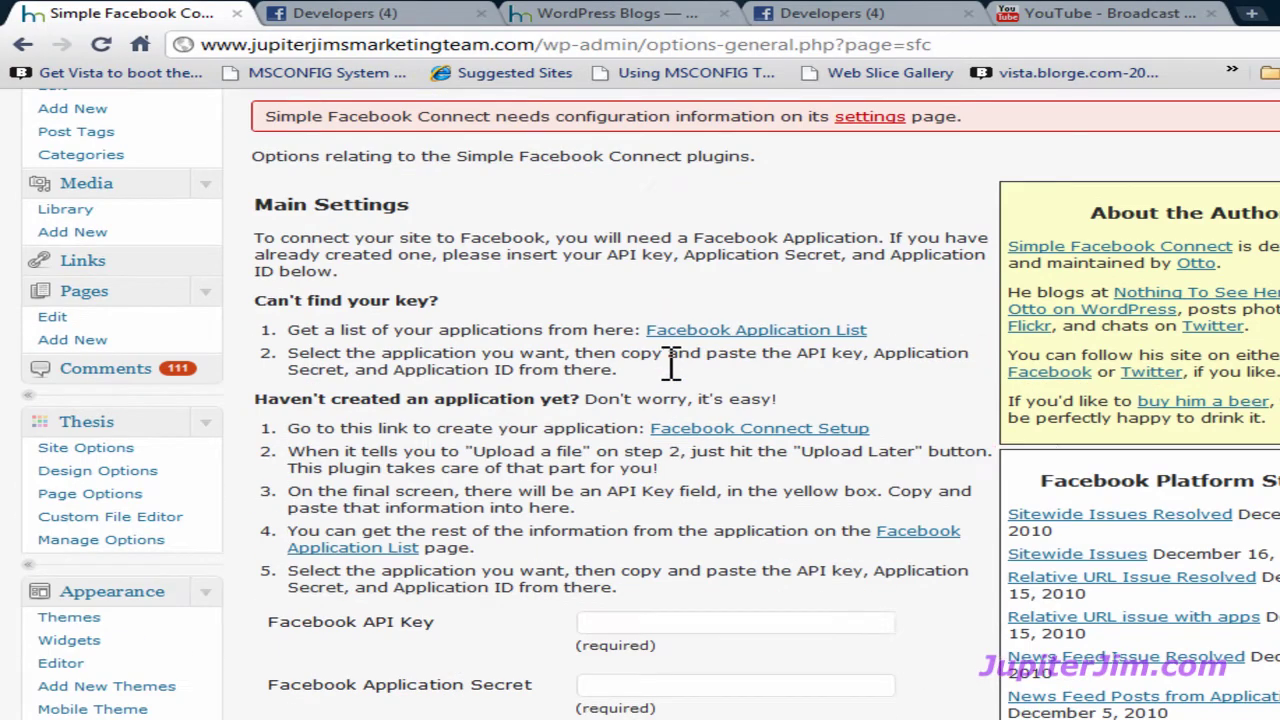
pyautogui.scroll(-2, 686, 380)
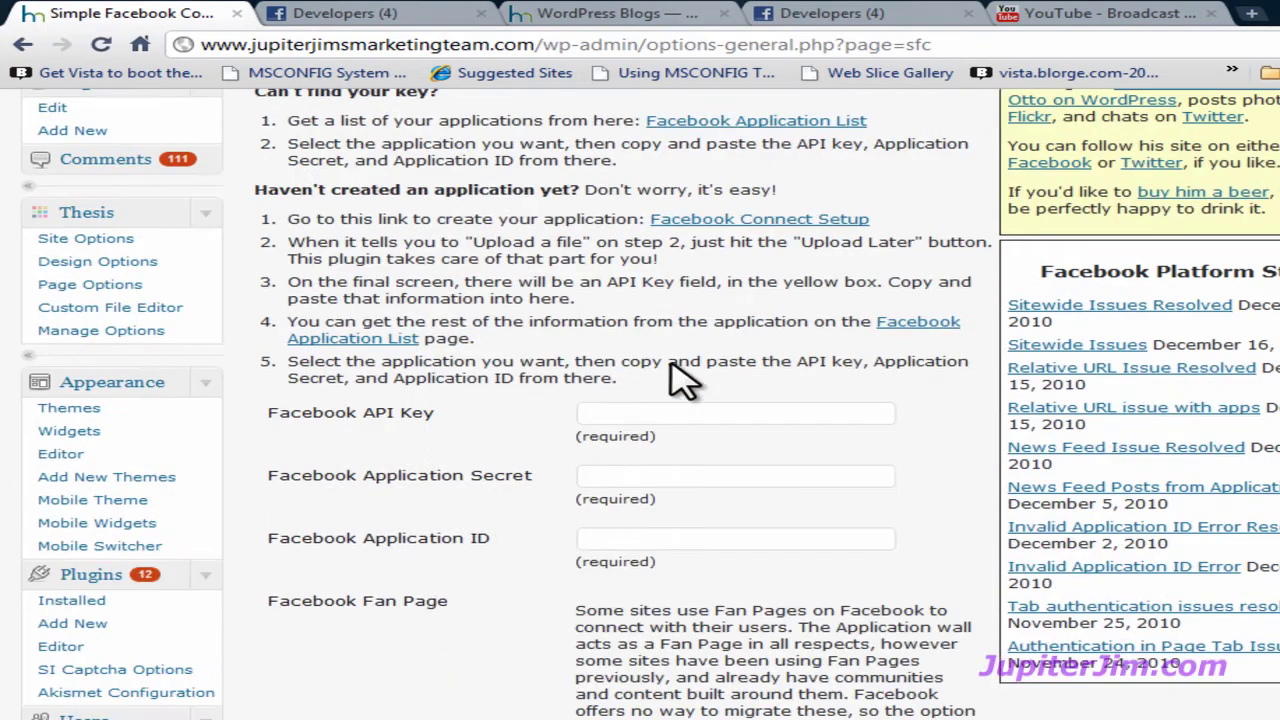
pyautogui.click(629, 414)
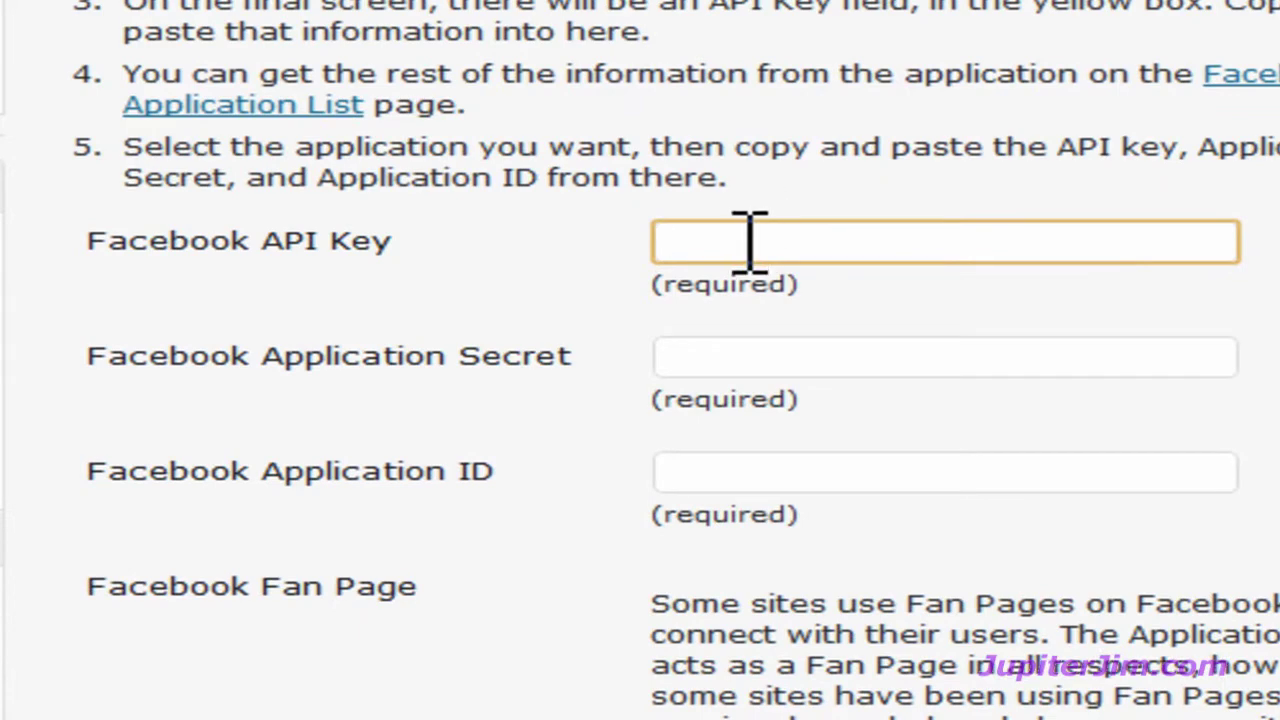
pyautogui.rightClick(750, 245)
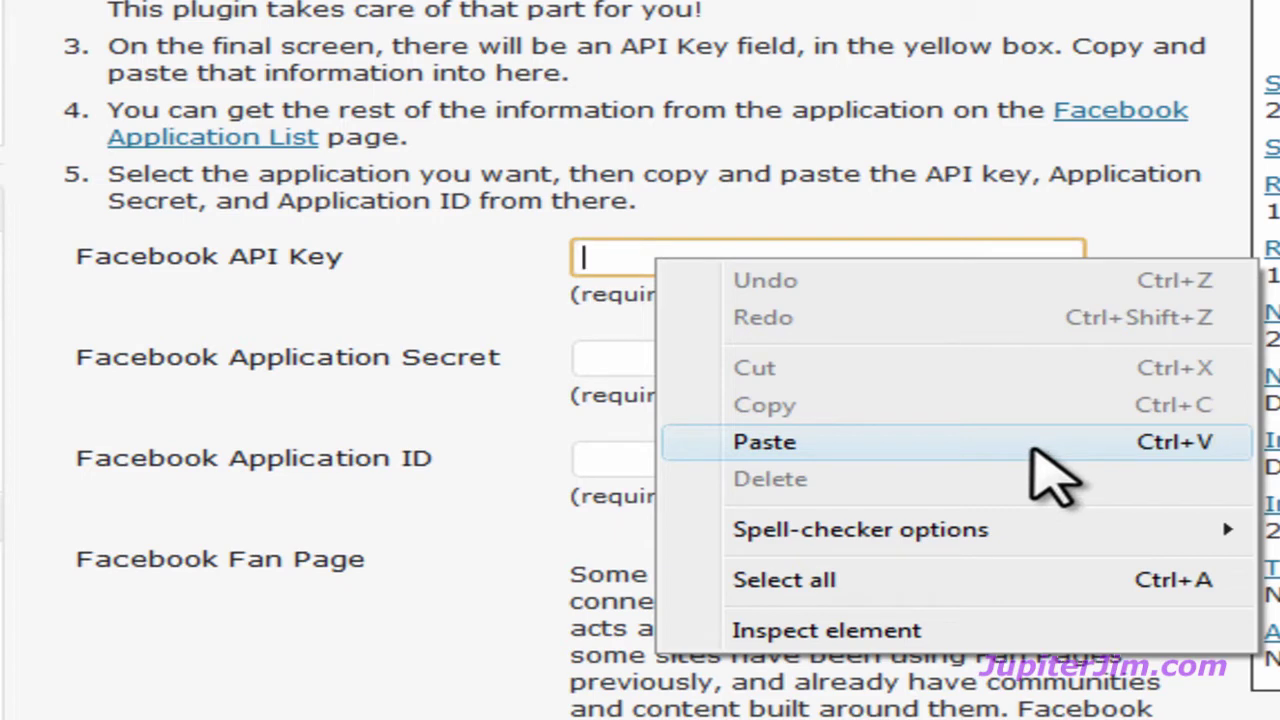
pyautogui.click(1033, 441)
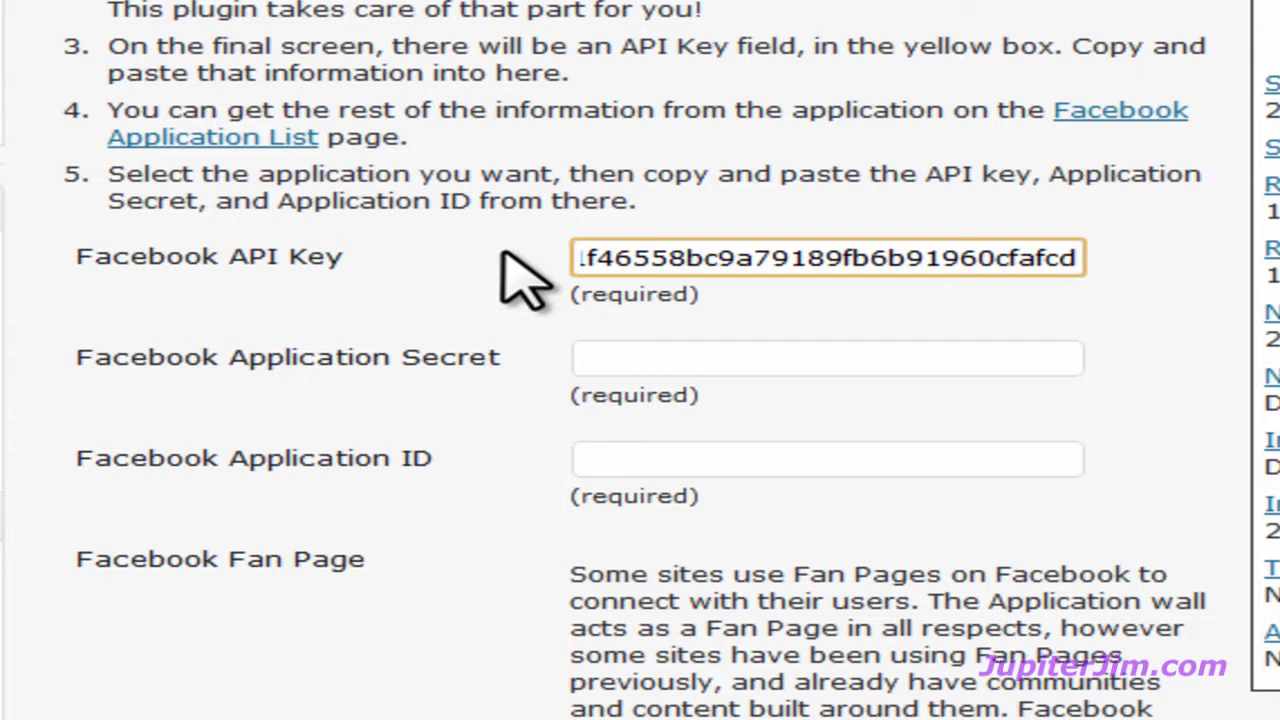
pyautogui.click(497, 283)
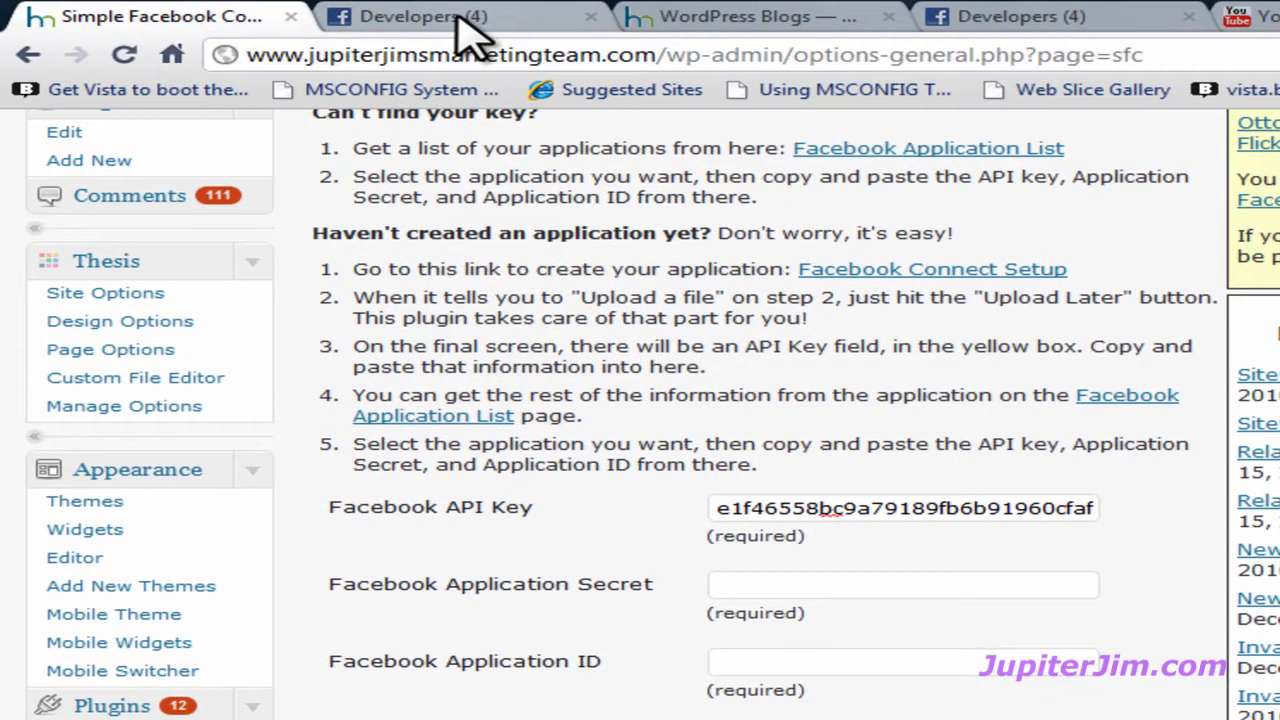
# Copy the Application Secret from the Facebook application page and paste it into the plugin's Facebook Application Secret field.
pyautogui.click(457, 17)
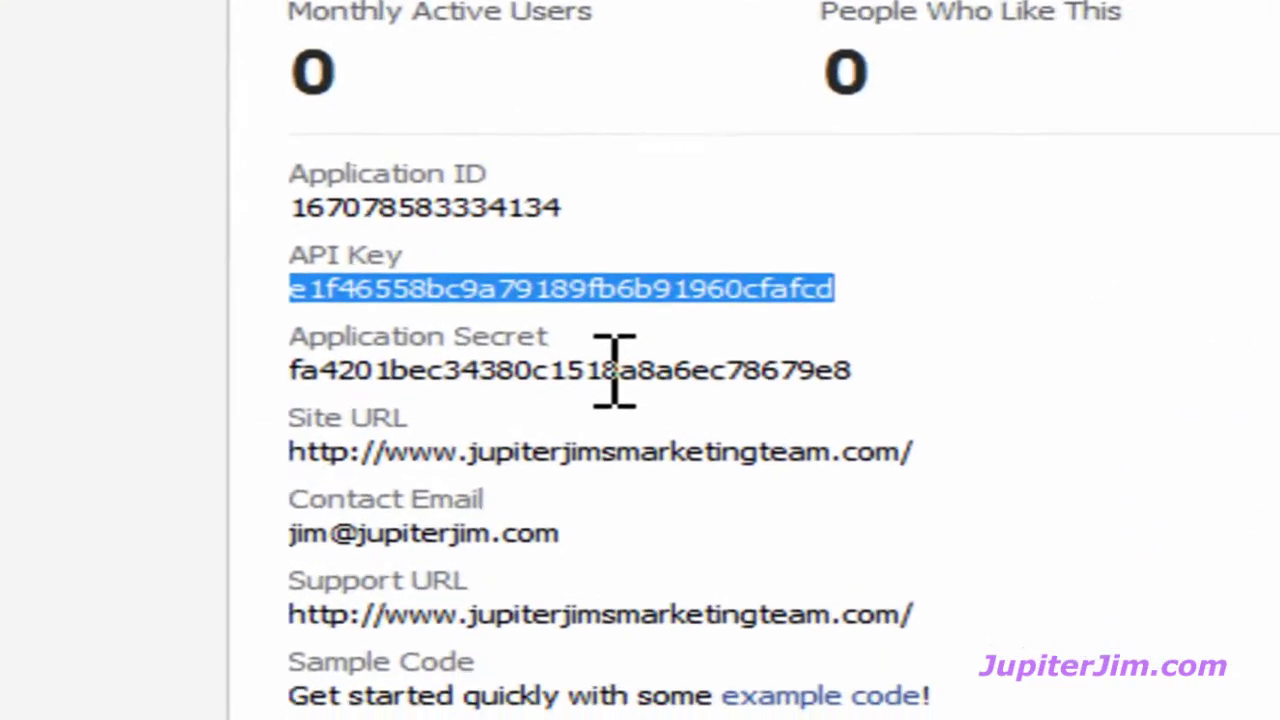
pyautogui.doubleClick(614, 370)
pyautogui.hotkey('ctrl', 'c')
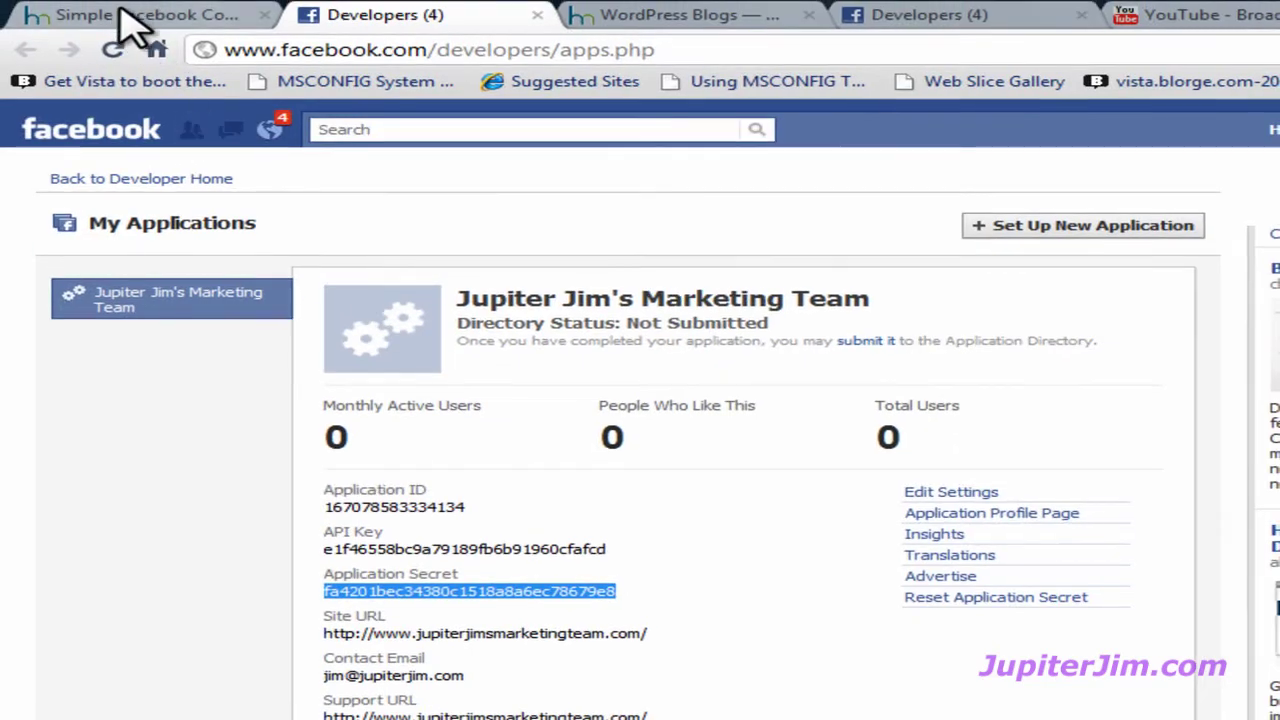
pyautogui.click(122, 14)
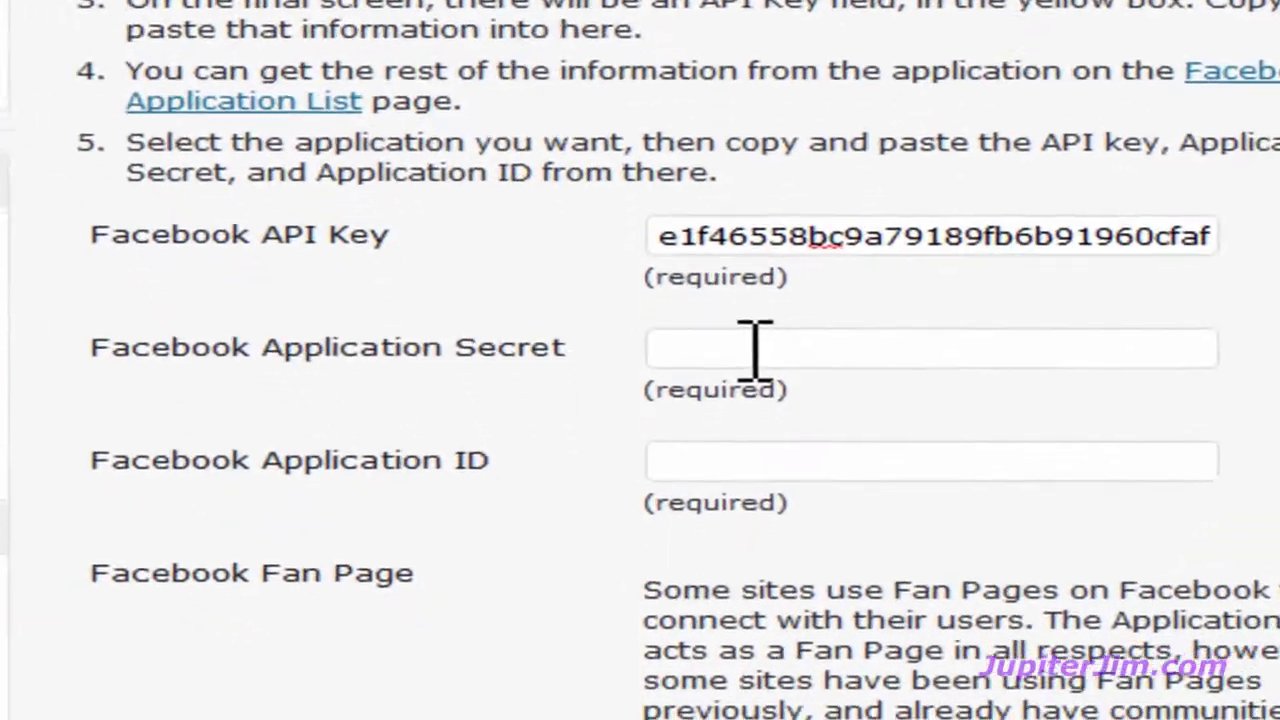
pyautogui.click(712, 533)
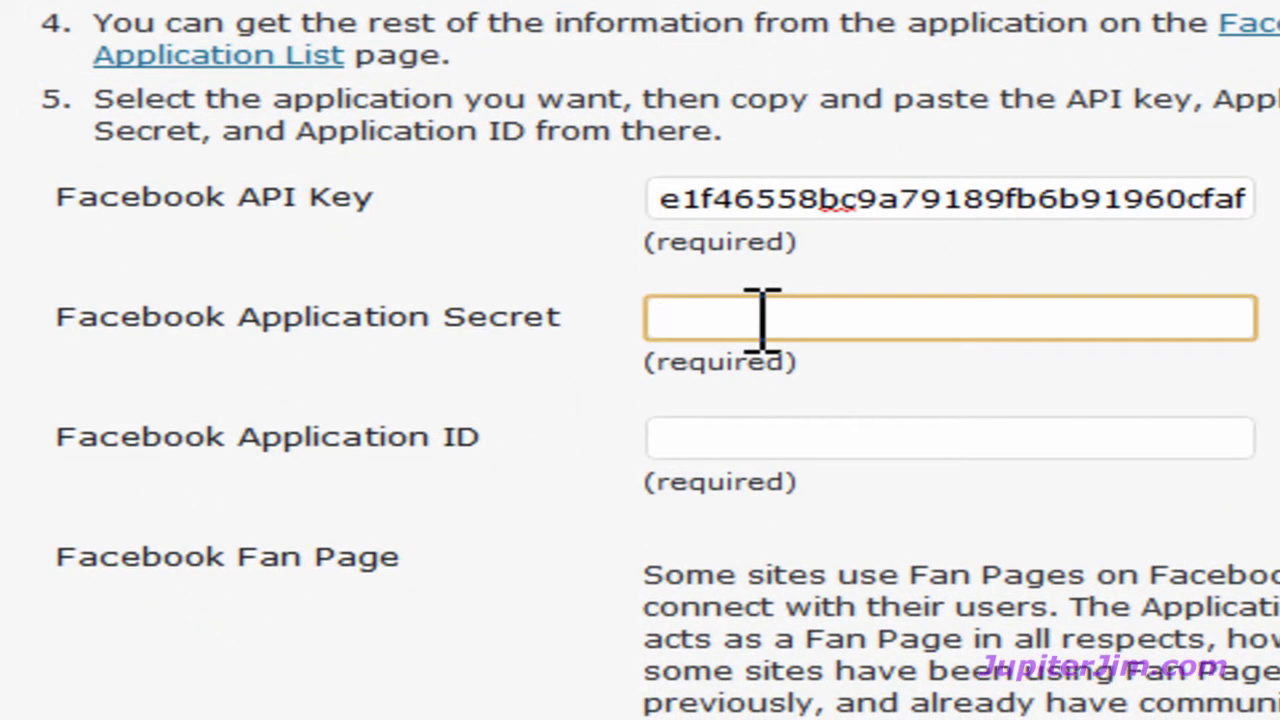
pyautogui.hotkey('ctrl', 'v')
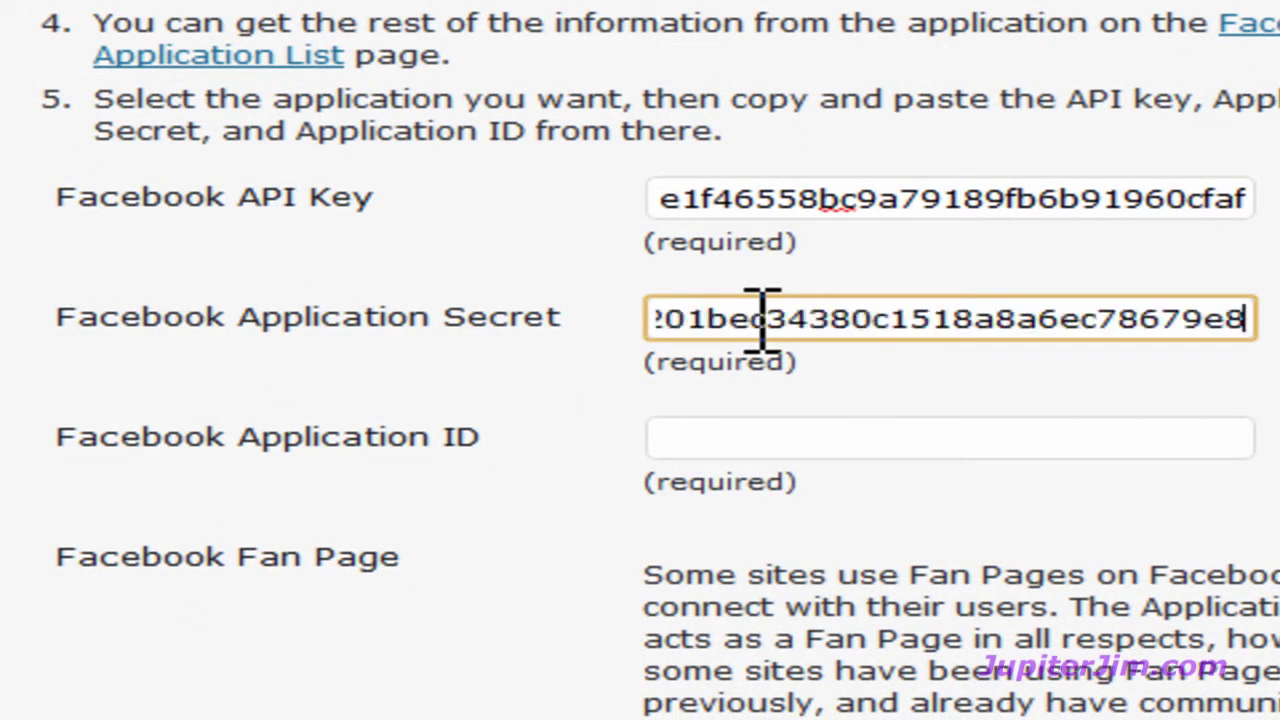
# Copy the Application ID from the marketing team application's details on the Facebook My Applications page.
pyautogui.click(593, 322)
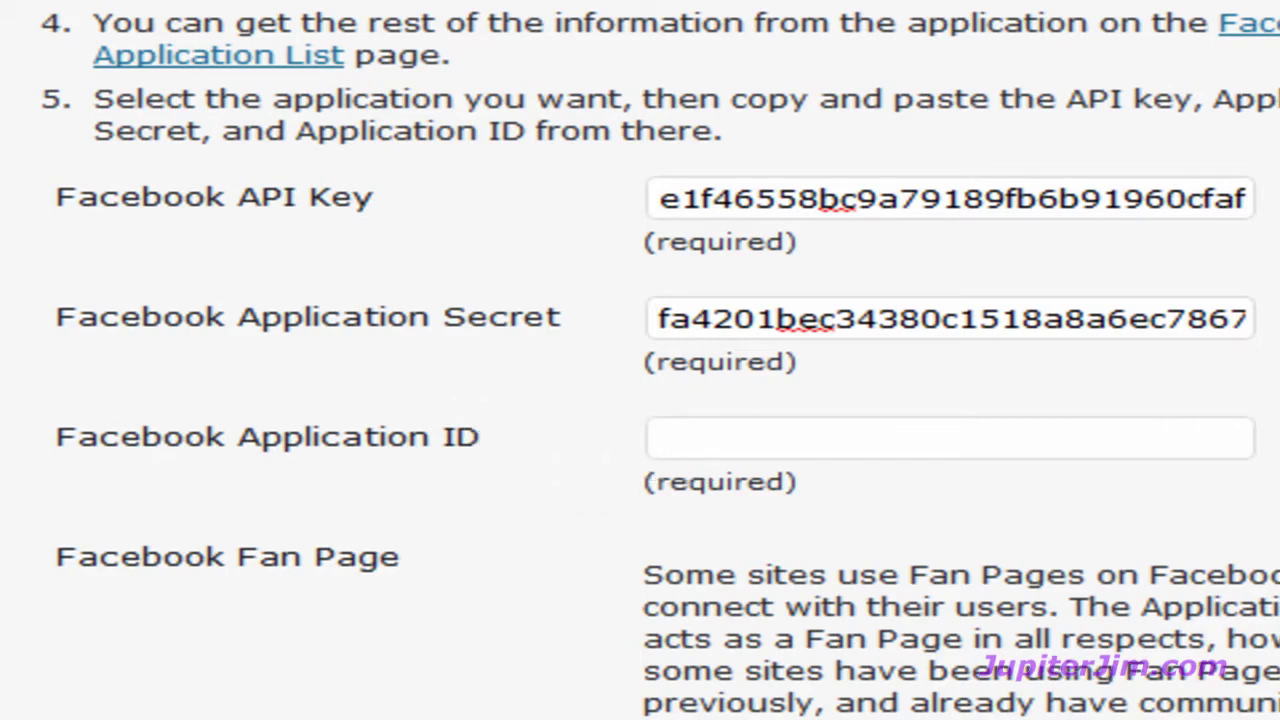
pyautogui.hotkey('alt', 'Tab')
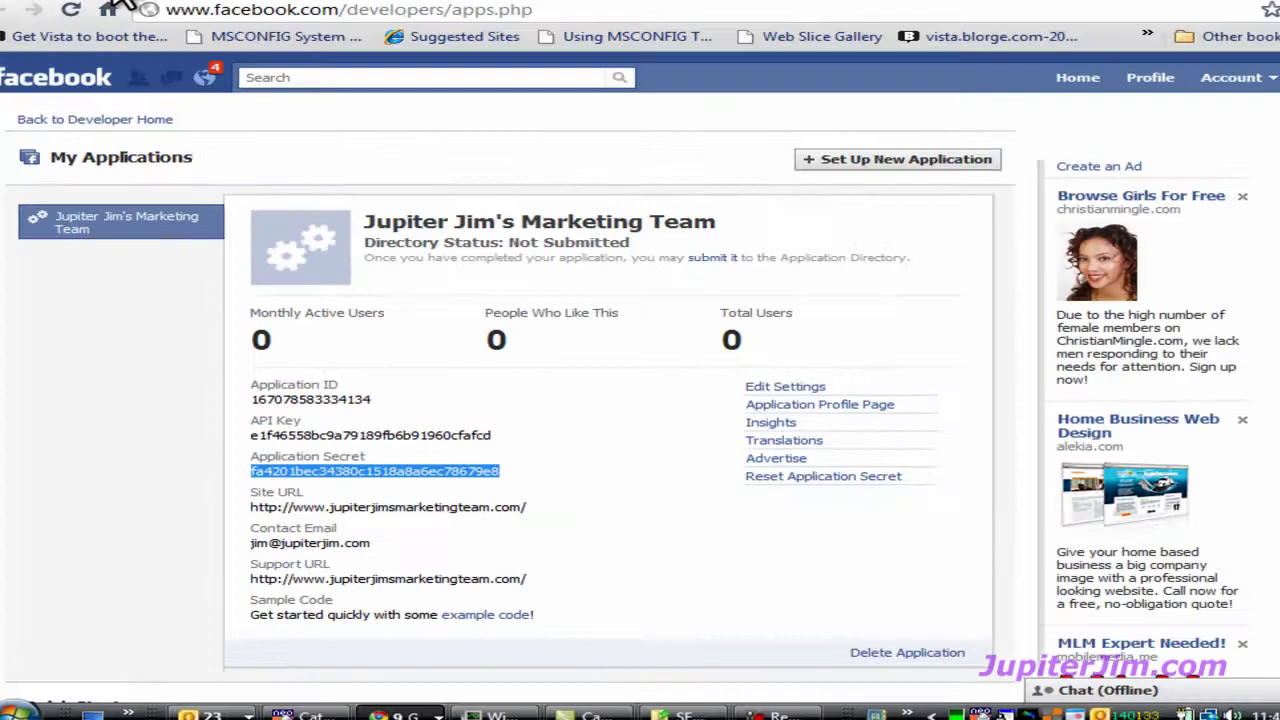
pyautogui.click(128, 13)
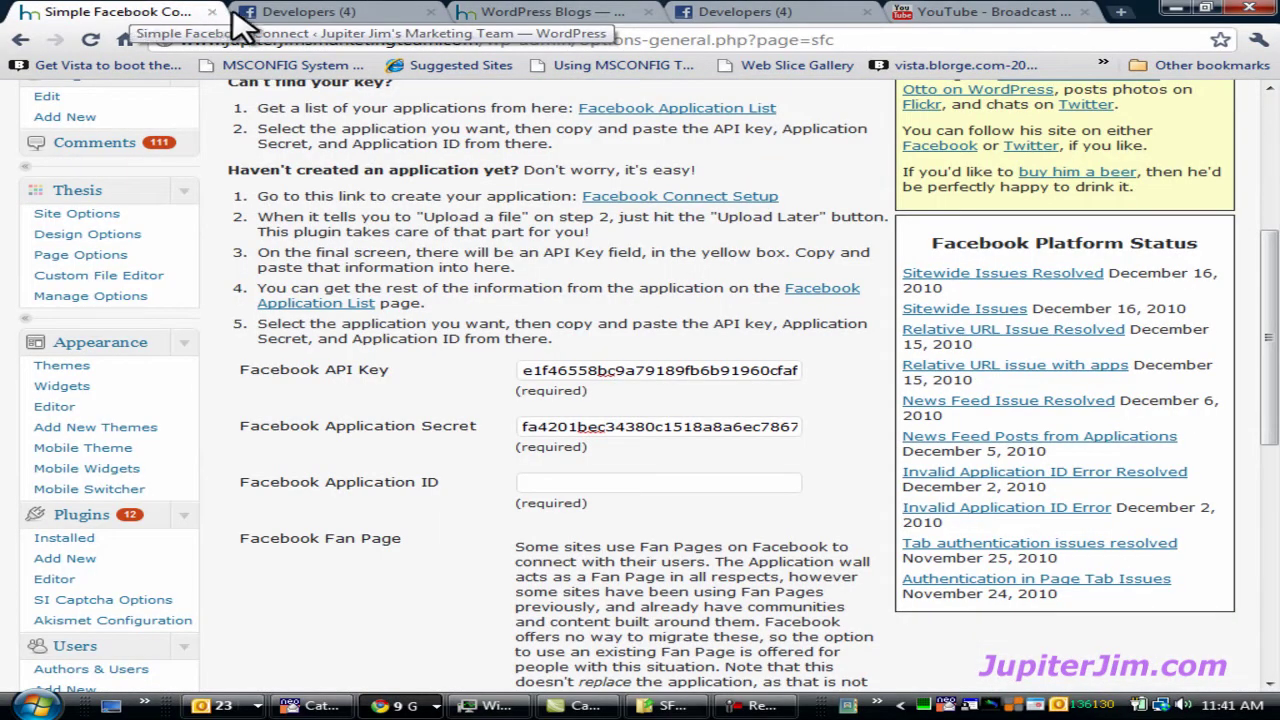
pyautogui.click(292, 13)
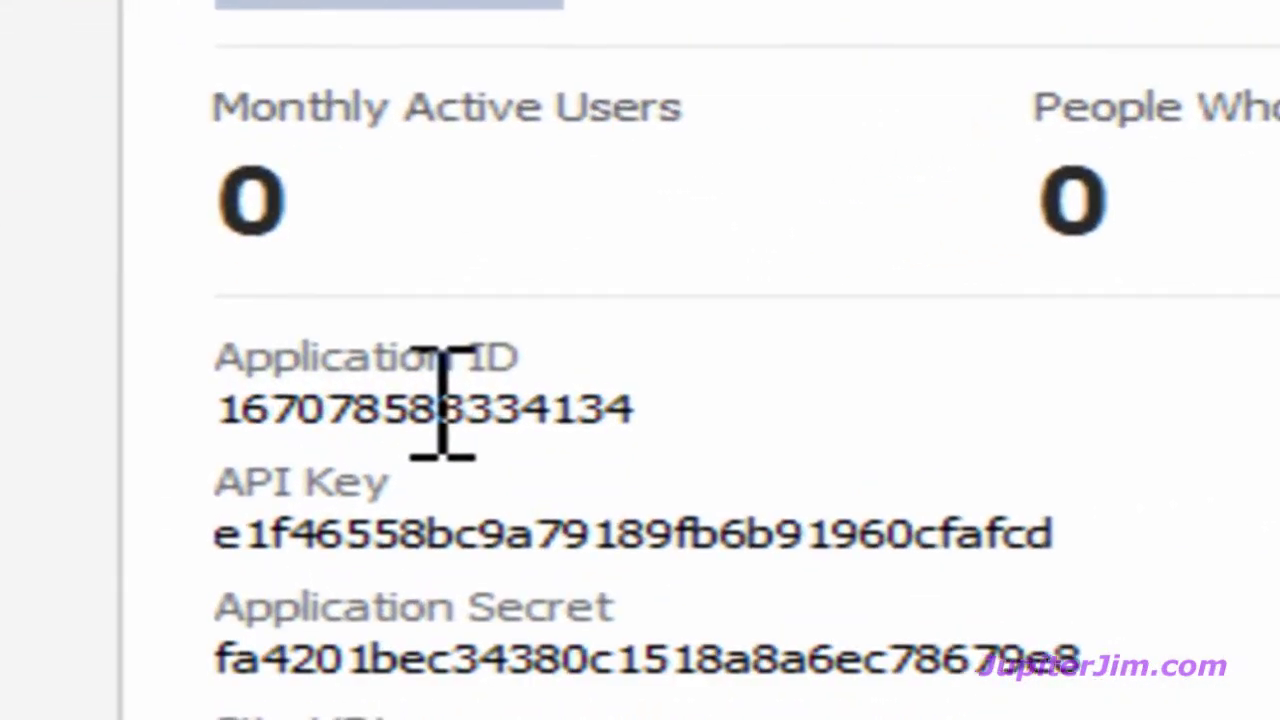
pyautogui.doubleClick(321, 406)
pyautogui.hotkey('ctrl', 'c')
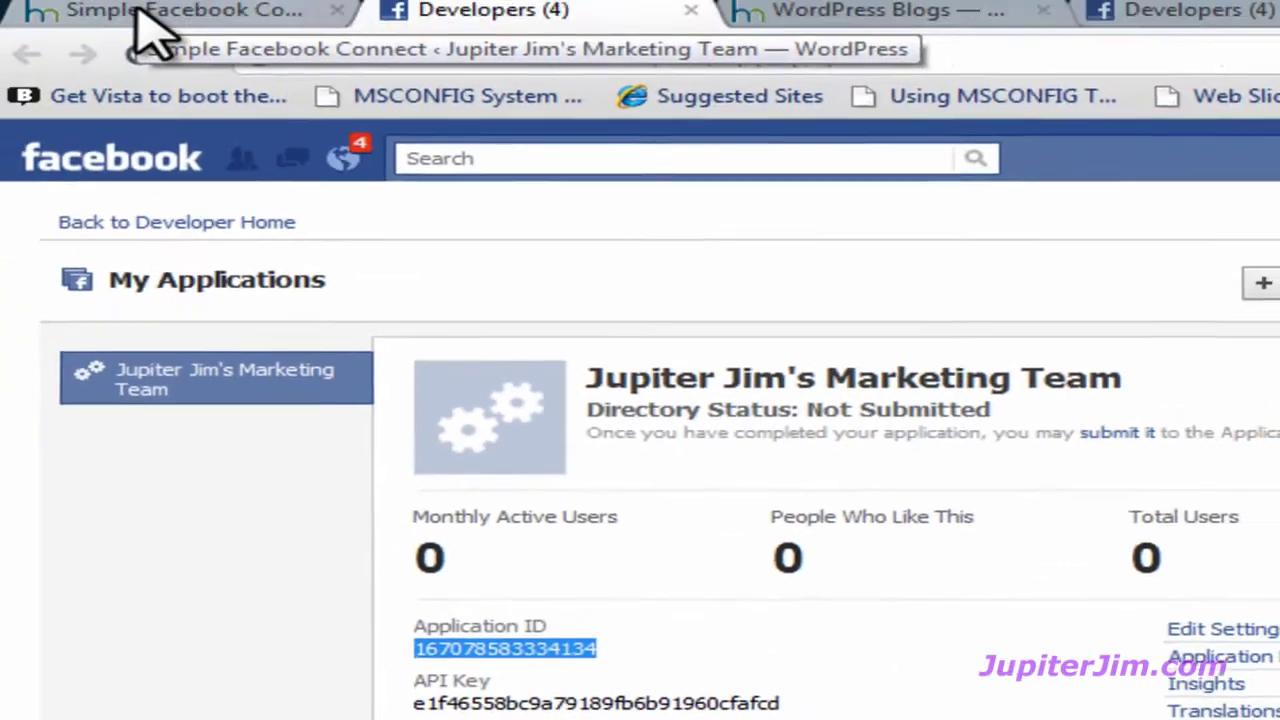
# Return to the Simple Facebook Connect settings and paste the copied ID into the Facebook Application ID field.
pyautogui.click(137, 23)
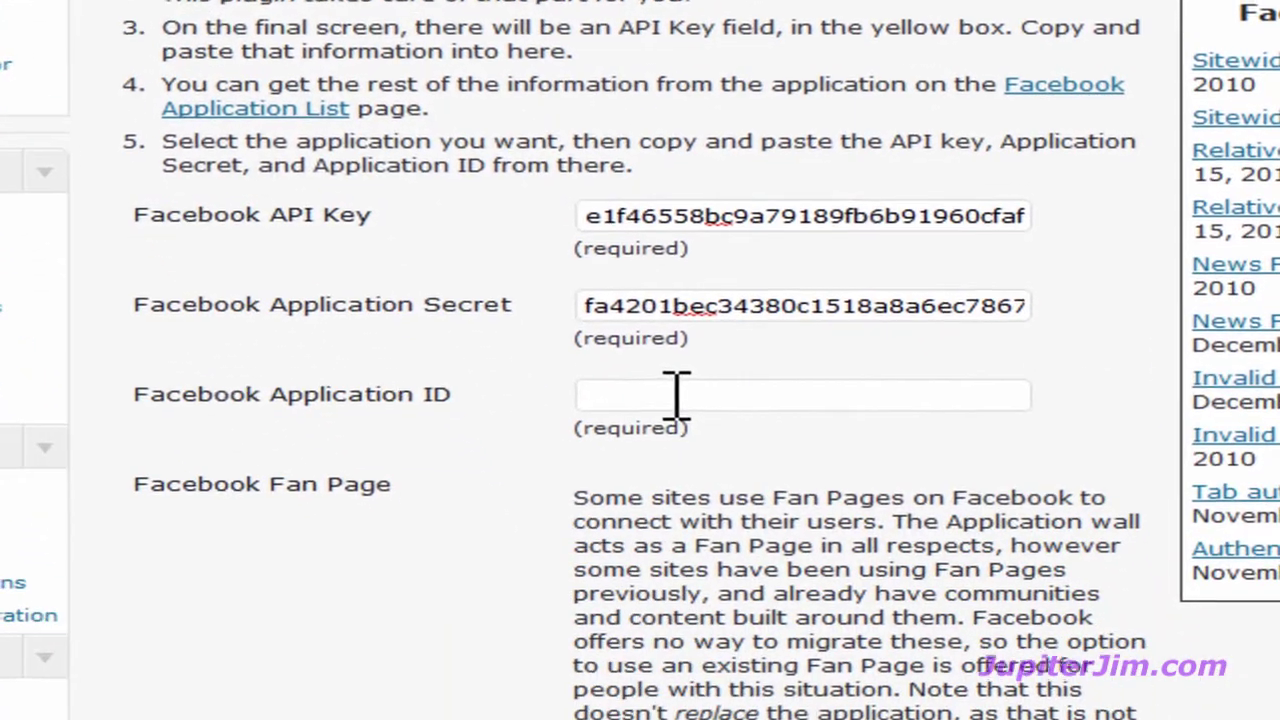
pyautogui.click(778, 648)
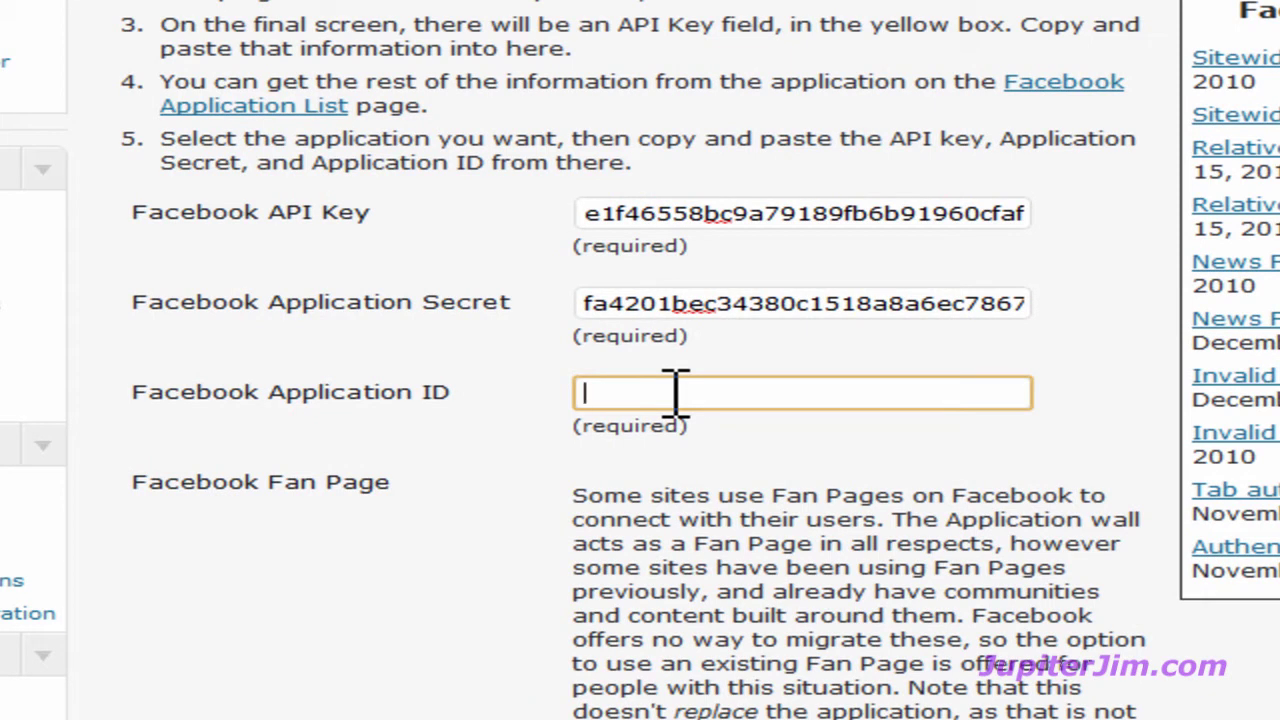
pyautogui.hotkey('ctrl', 'v')
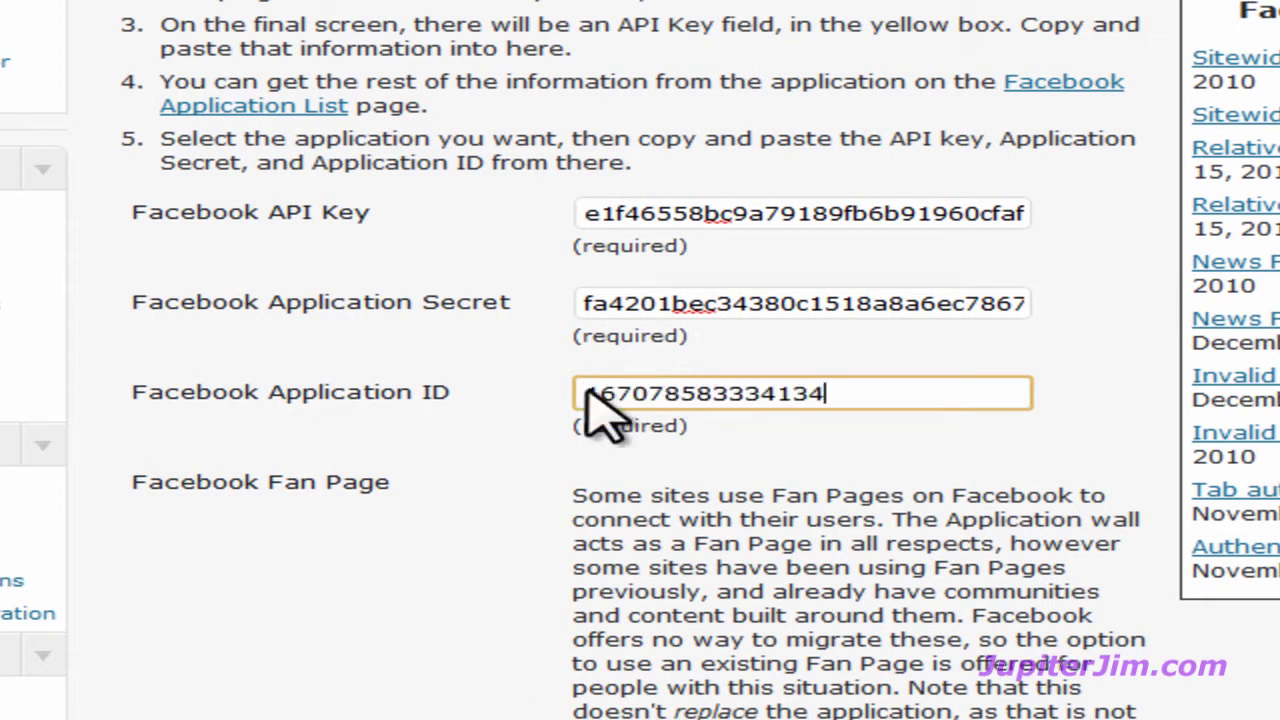
pyautogui.click(531, 380)
# Read the Facebook Fan Page section's explanation and its instructions for entering a fan page ID.
pyautogui.scroll(-5, 480, 423)
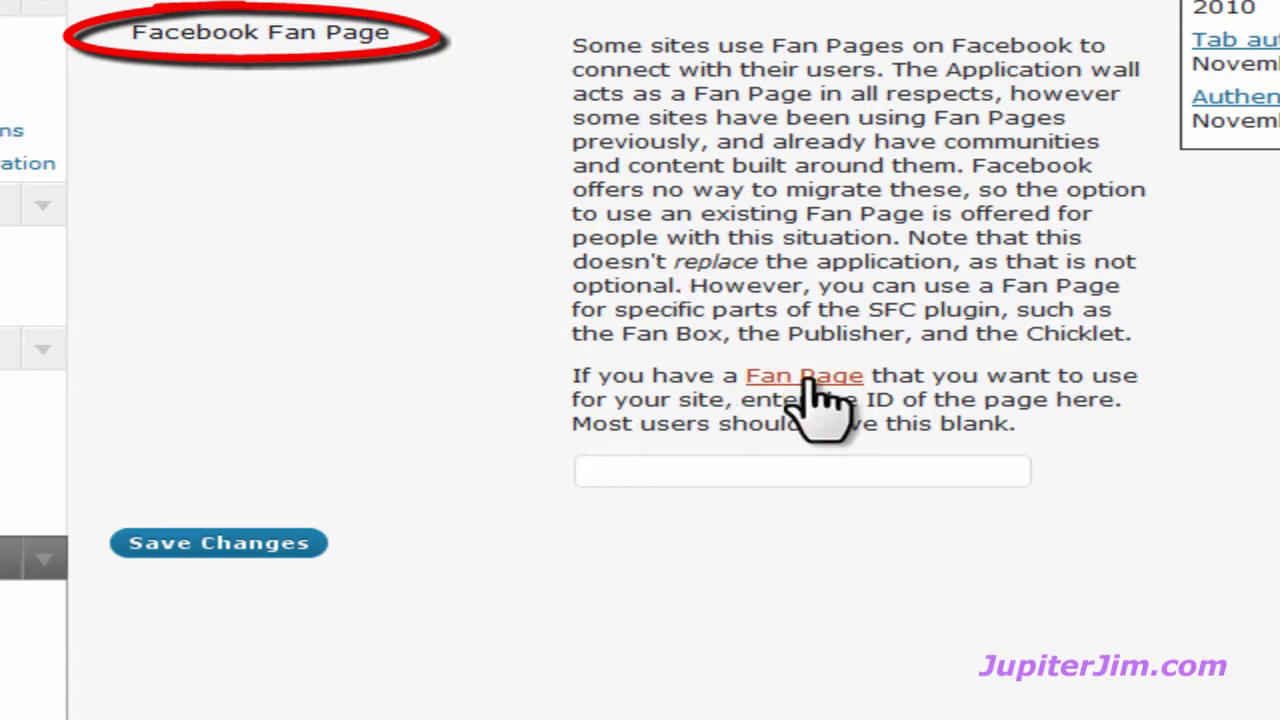
pyautogui.tripleClick(850, 160)
pyautogui.doubleClick(684, 399)
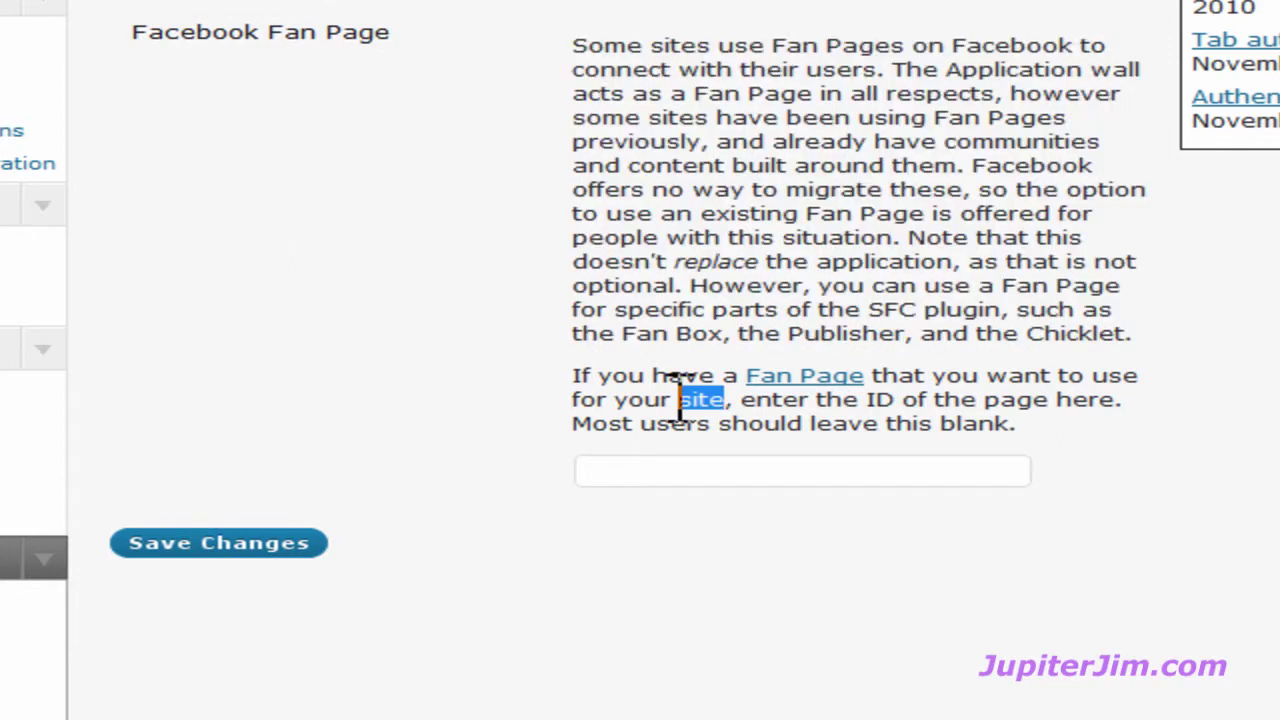
pyautogui.doubleClick(678, 423)
pyautogui.tripleClick(672, 418)
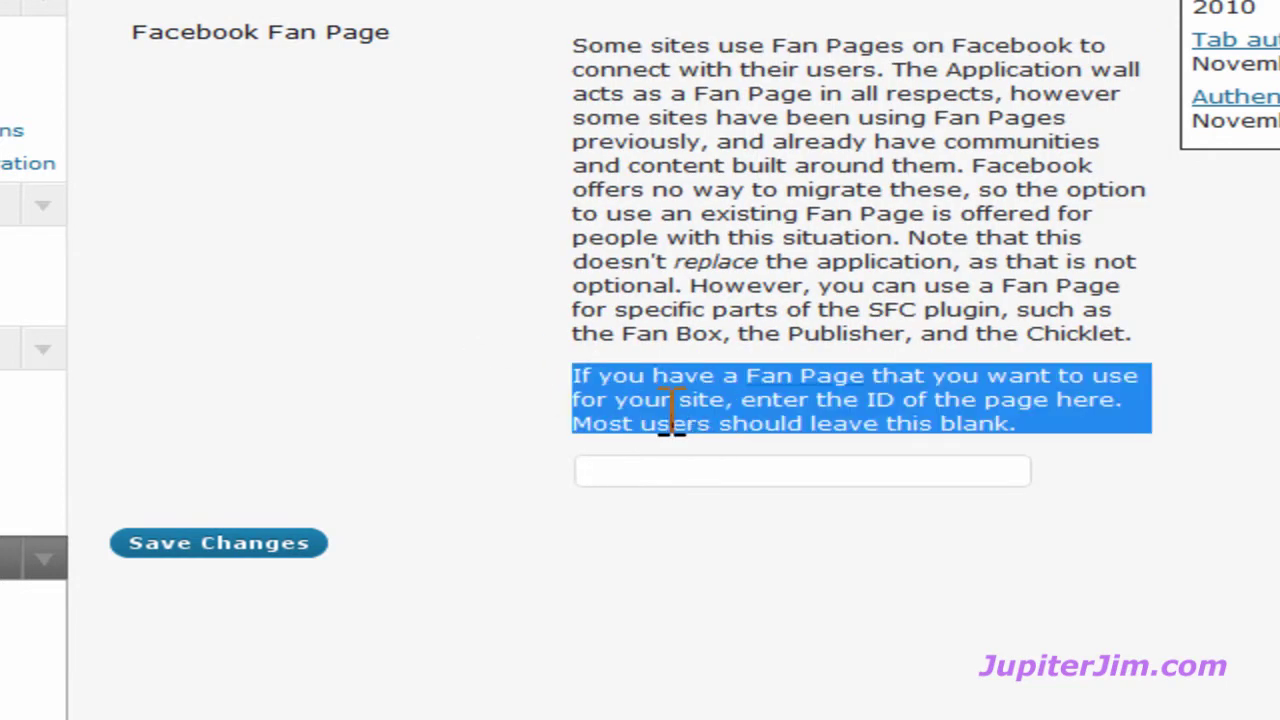
pyautogui.click(461, 215)
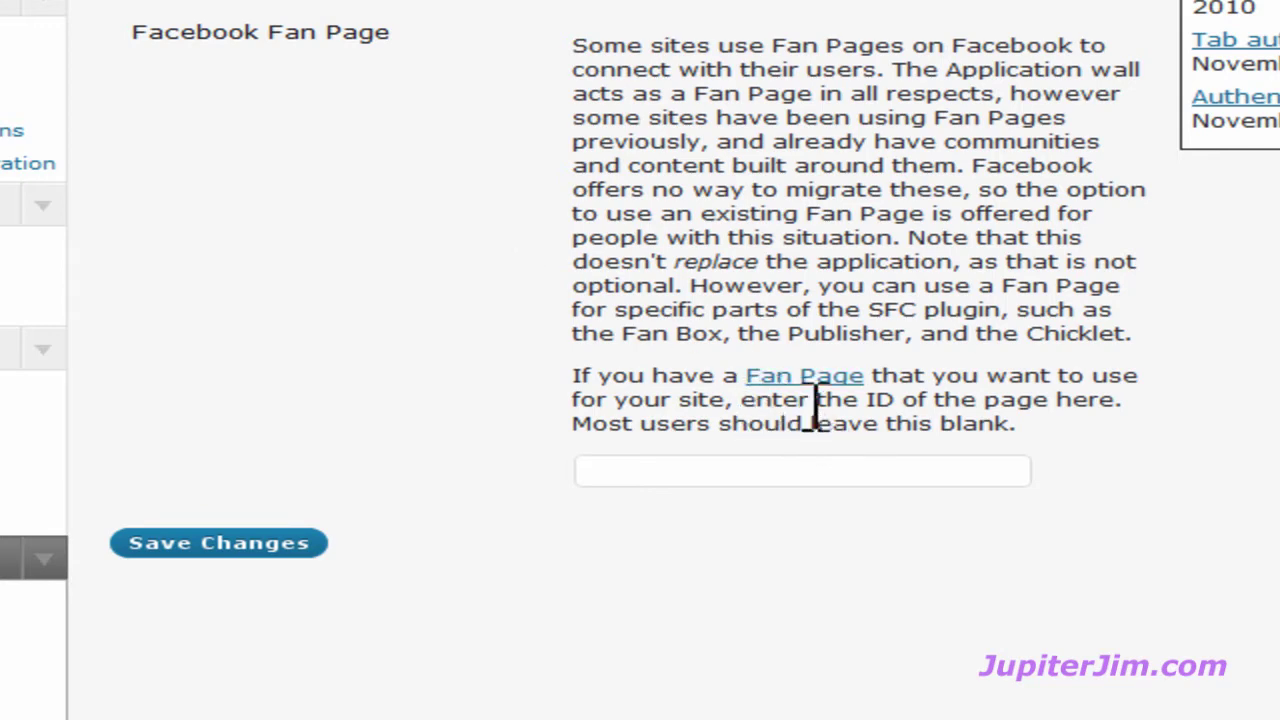
pyautogui.moveTo(813, 400); pyautogui.dragTo(893, 402)
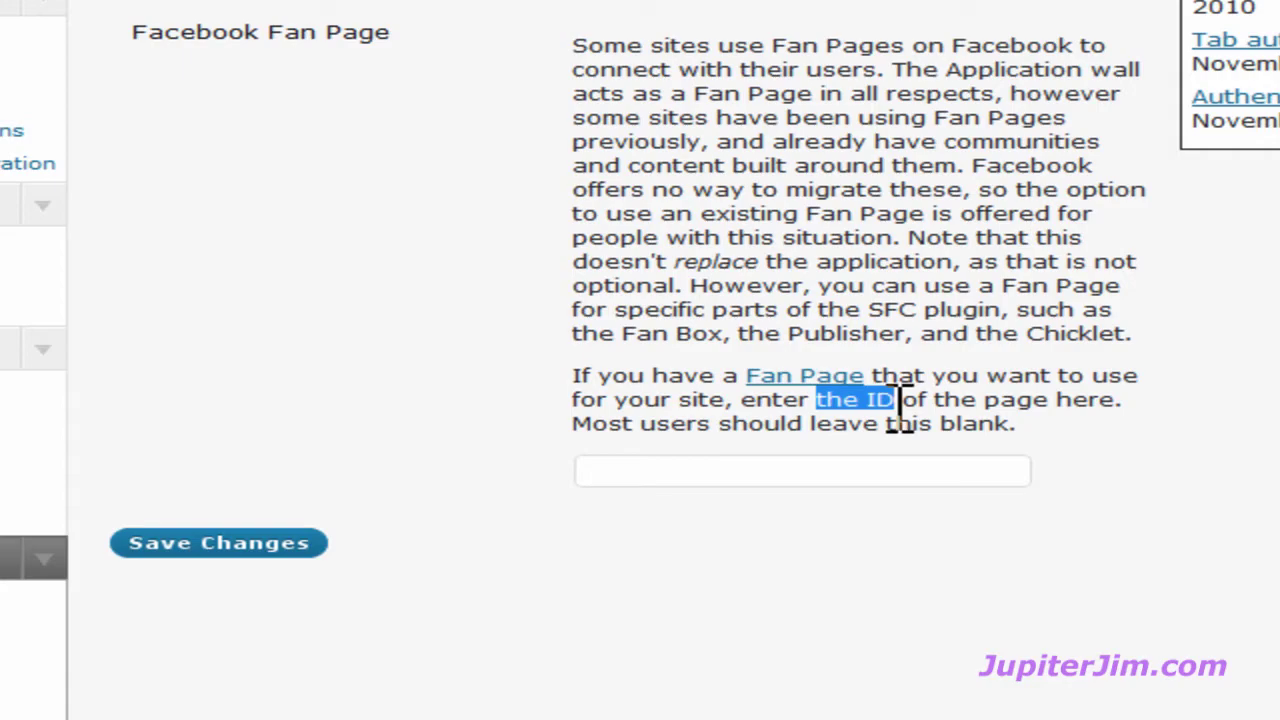
pyautogui.click(897, 471)
pyautogui.click(252, 334)
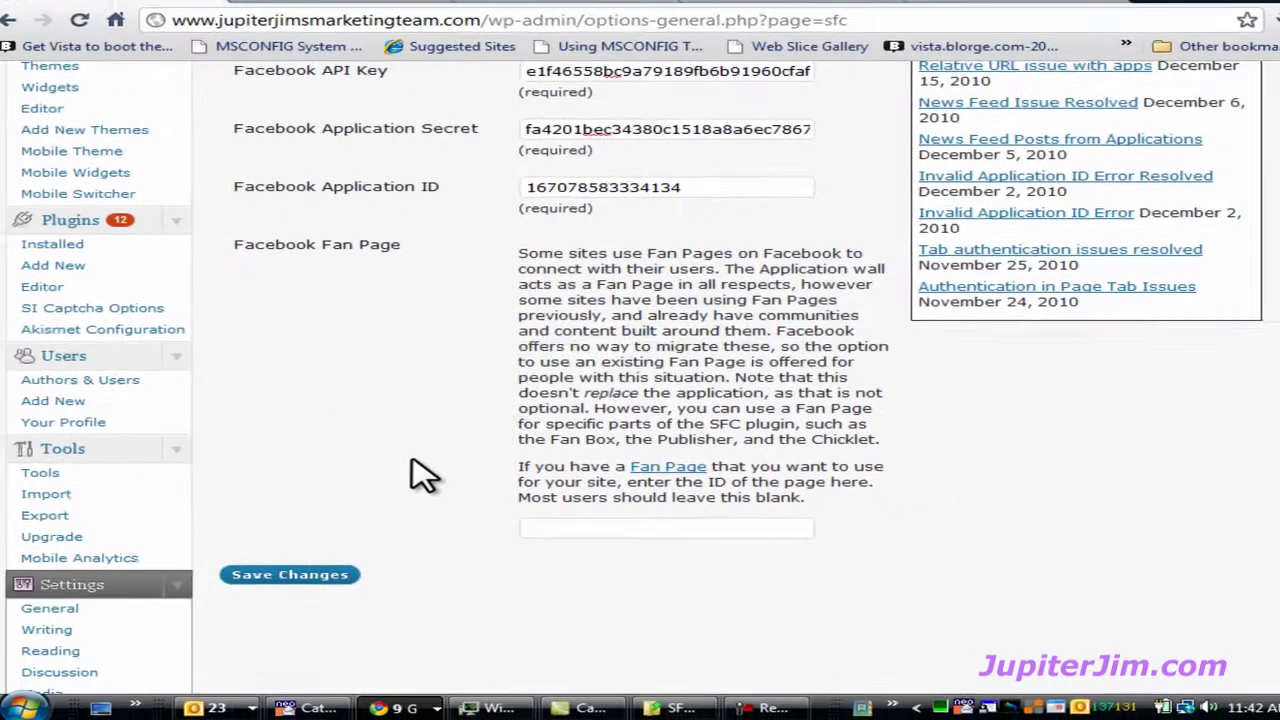
# Leave the Facebook Fan Page field blank and save the Simple Facebook Connect settings.
pyautogui.scroll(3, 424, 476)
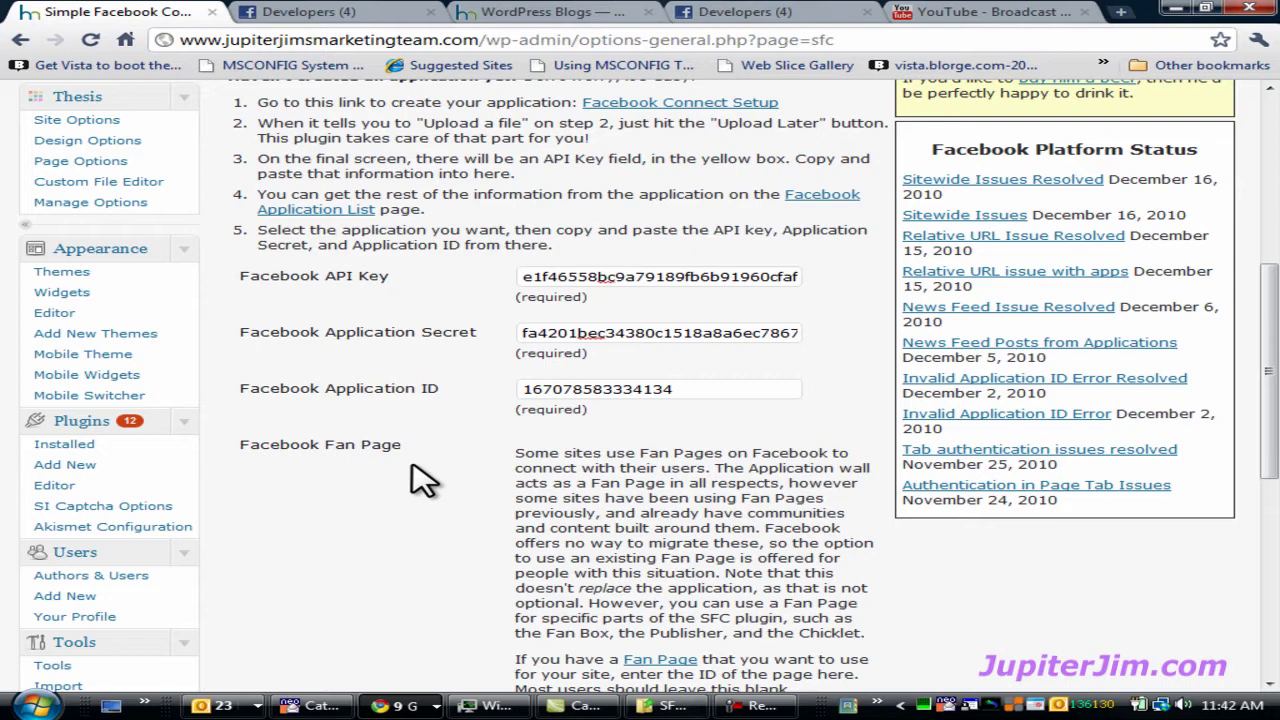
pyautogui.scroll(-1, 423, 480)
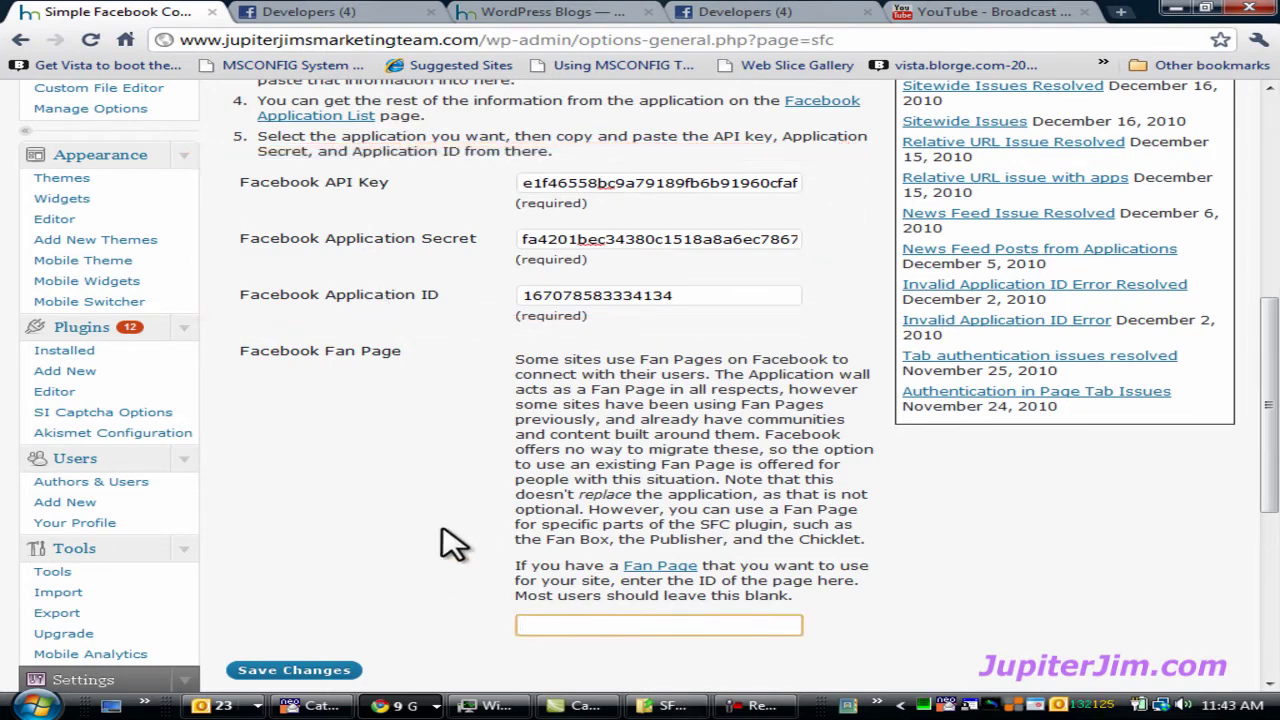
pyautogui.scroll(-4, 447, 543)
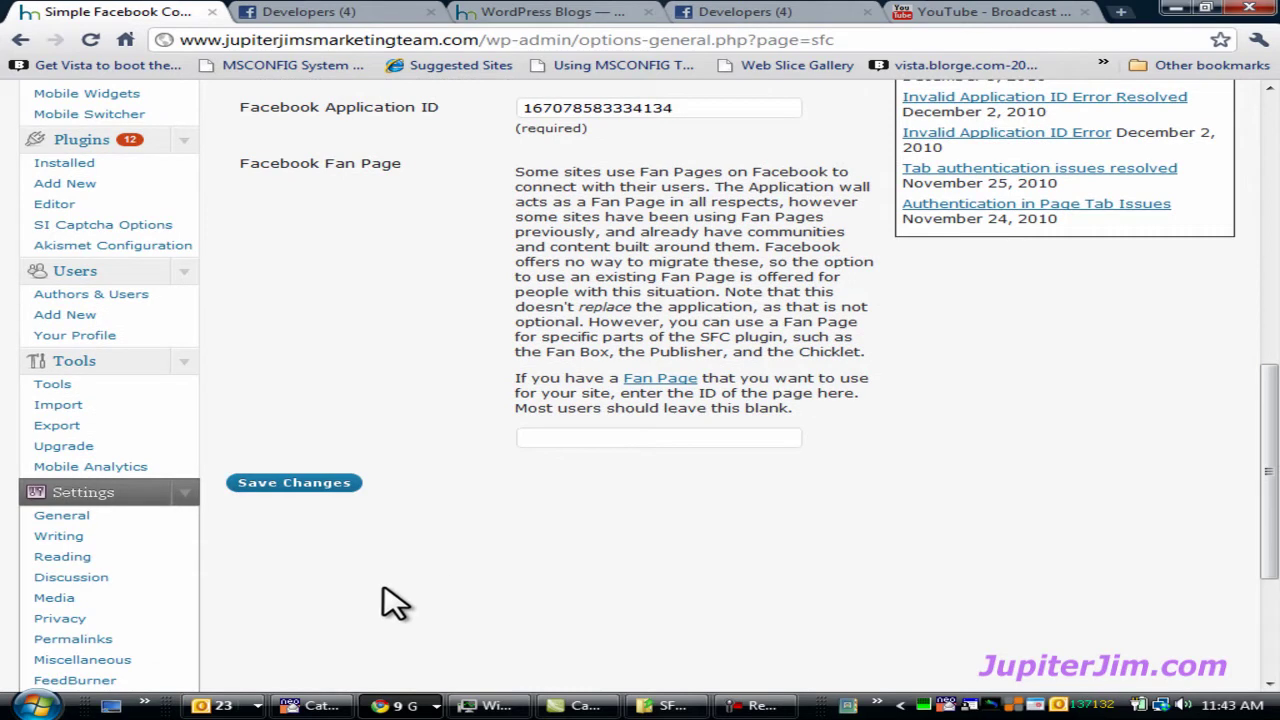
pyautogui.click(290, 483)
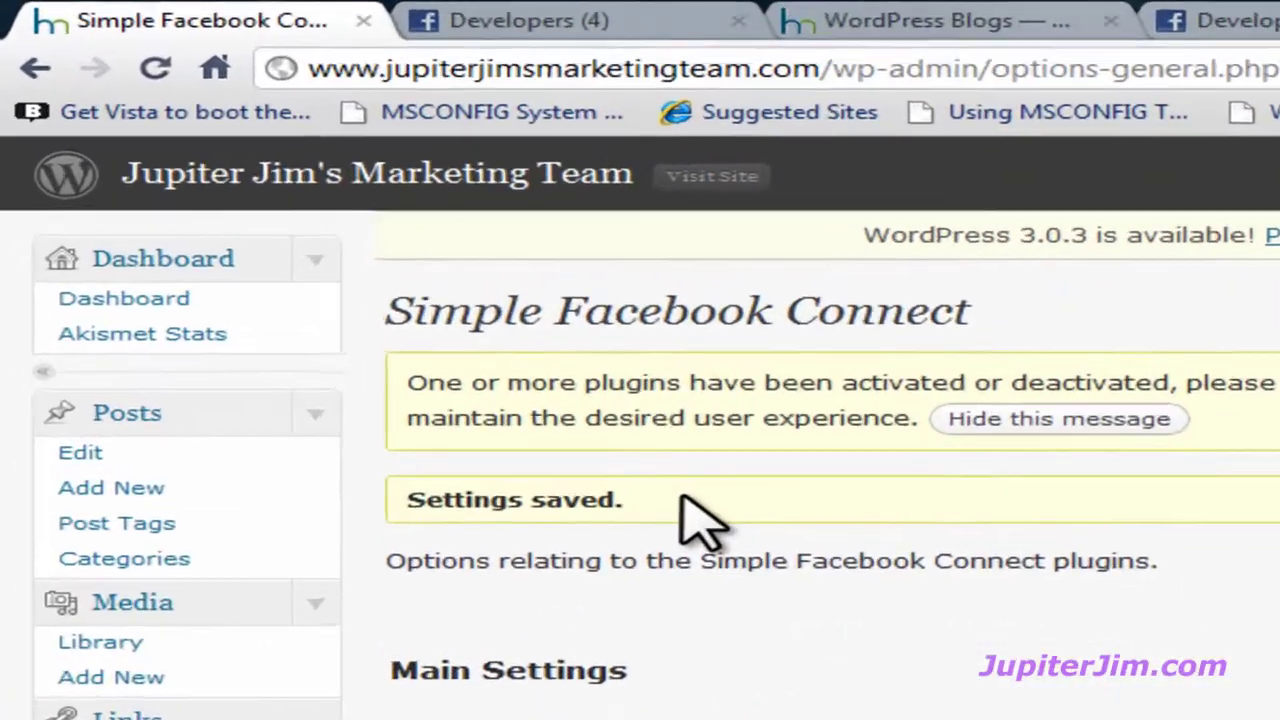
# Review the saved Simple Facebook Connect options from the main settings down to the fan page section.
pyautogui.scroll(-10, 640, 570)
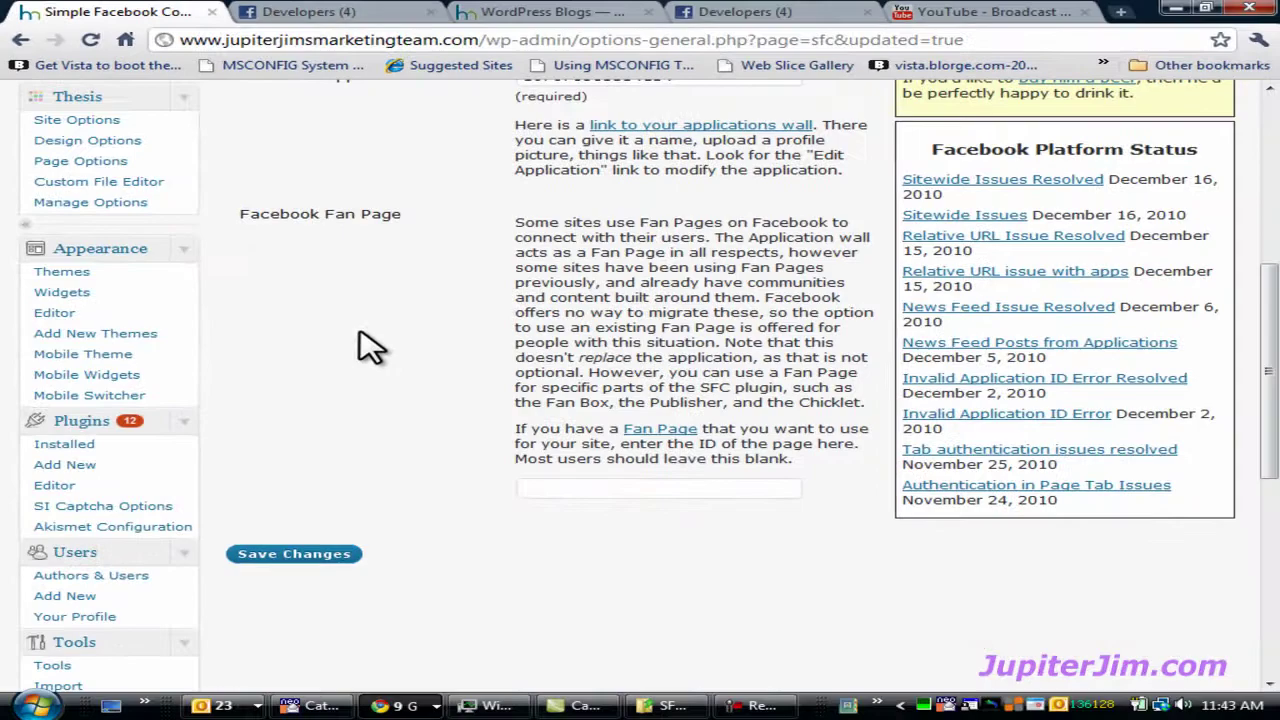
pyautogui.scroll(-3, 370, 345)
pyautogui.scroll(8, 370, 345)
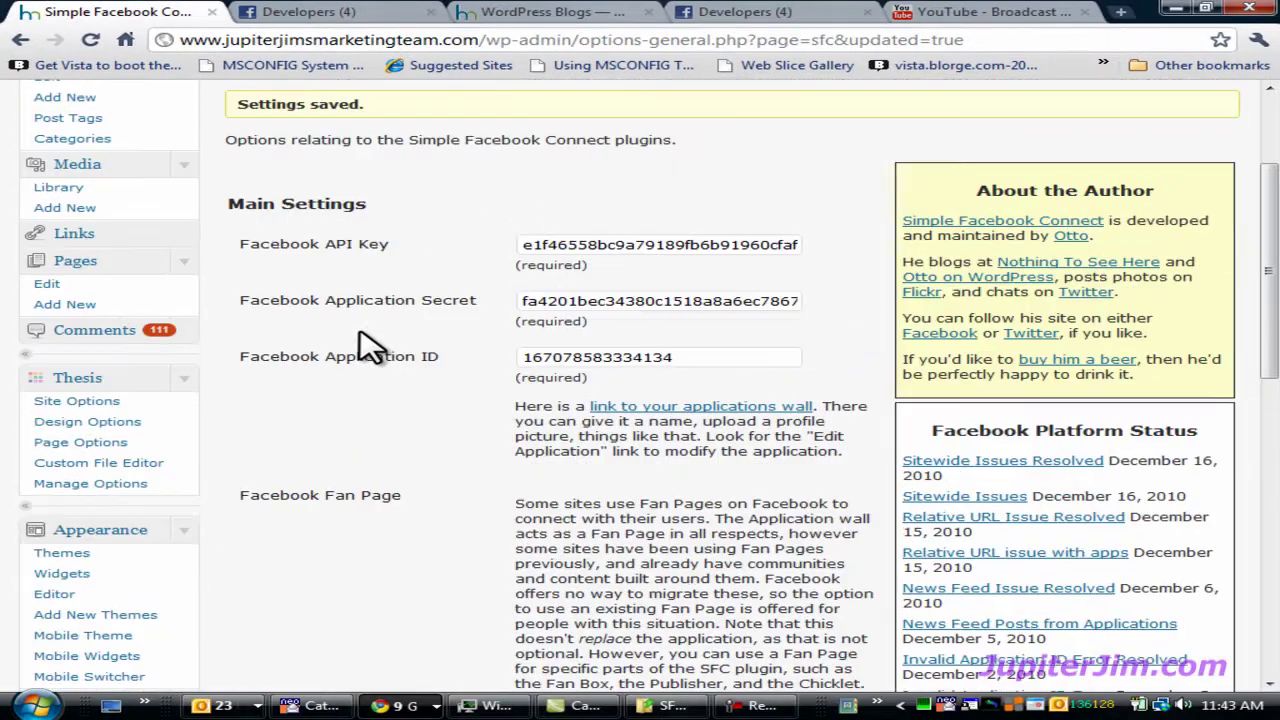
pyautogui.scroll(-6, 370, 345)
pyautogui.scroll(-3, 370, 345)
pyautogui.scroll(4, 370, 345)
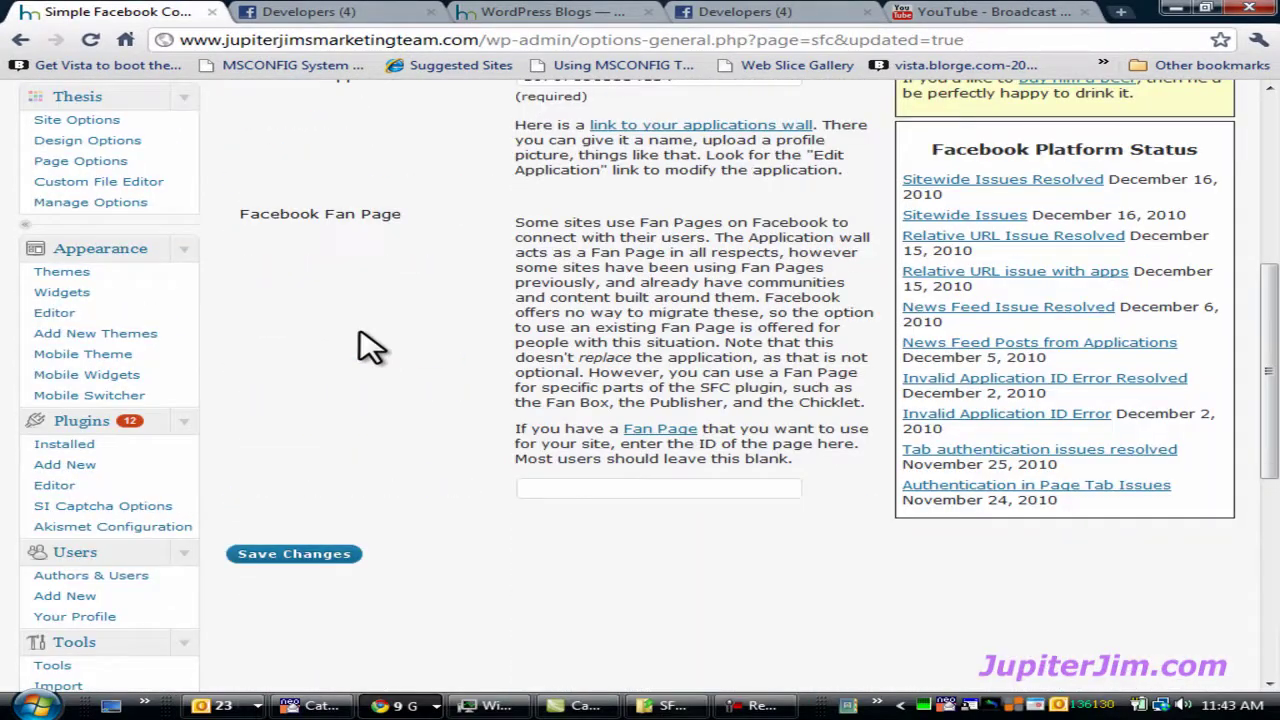
# Find the SFC - Share Button plugin among the installed plugins and activate it.
pyautogui.click(74, 446)
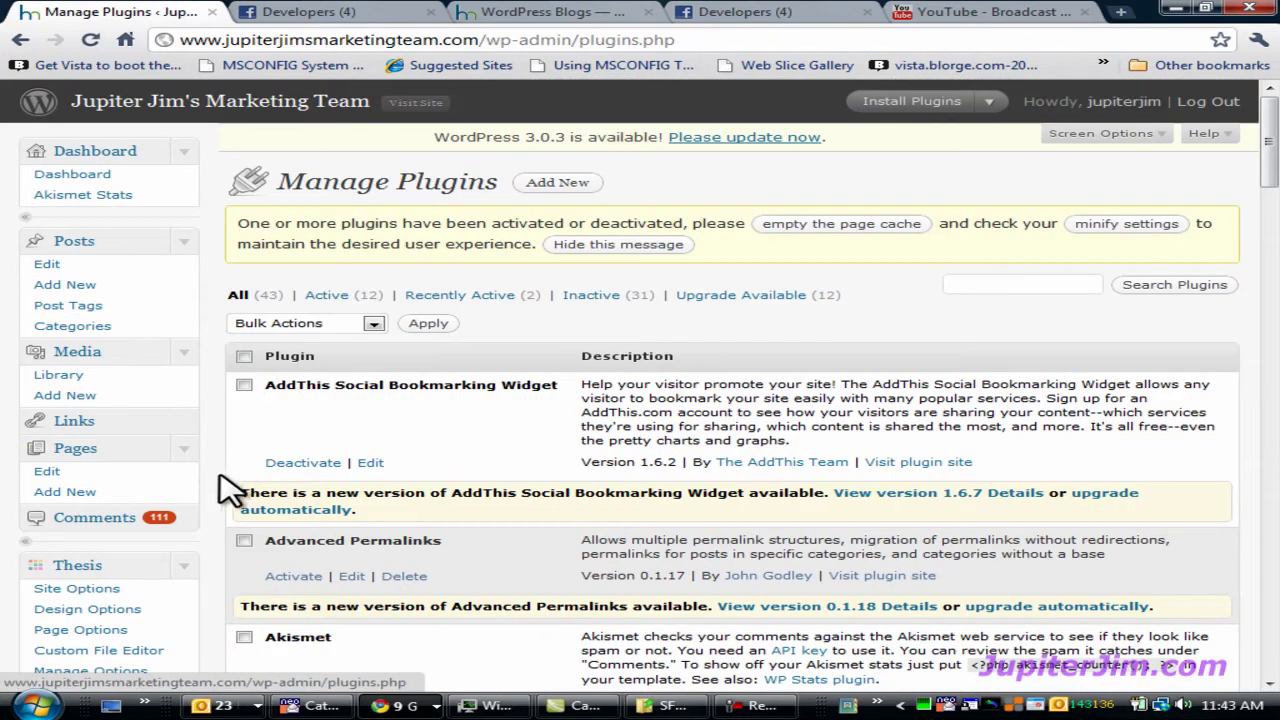
pyautogui.scroll(-8, 222, 480)
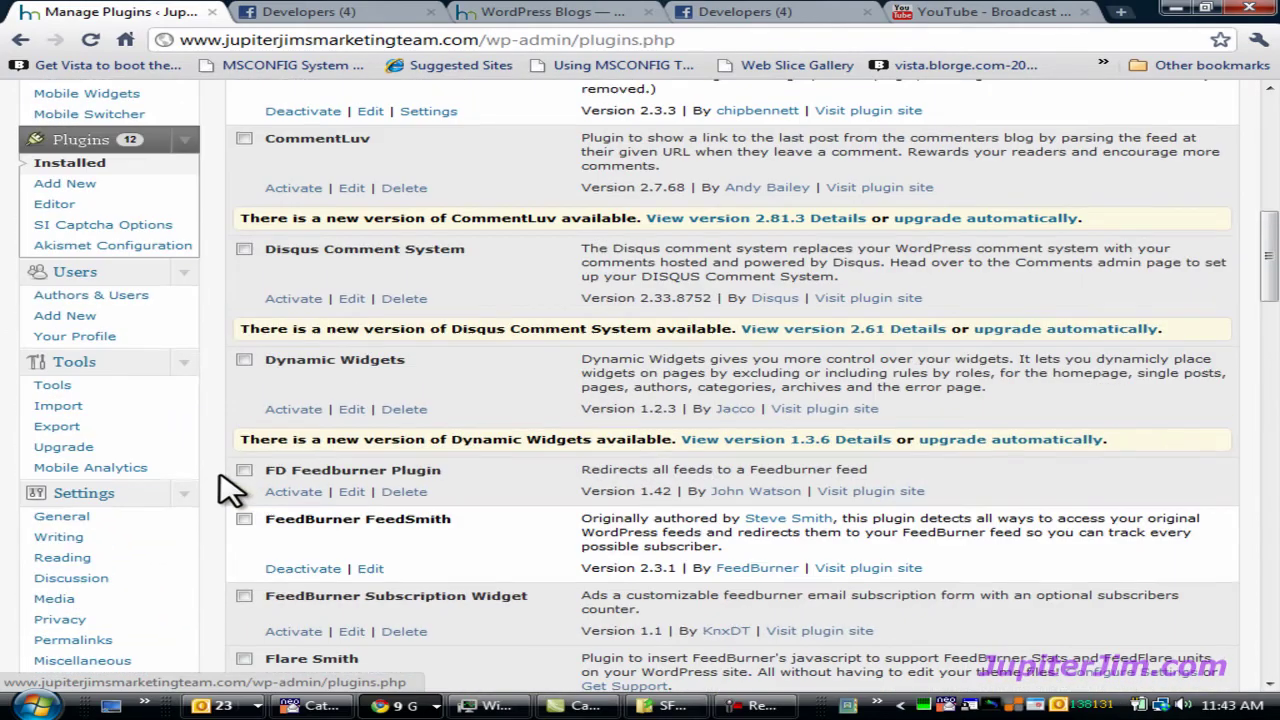
pyautogui.scroll(-3, 225, 490)
pyautogui.scroll(-2, 225, 490)
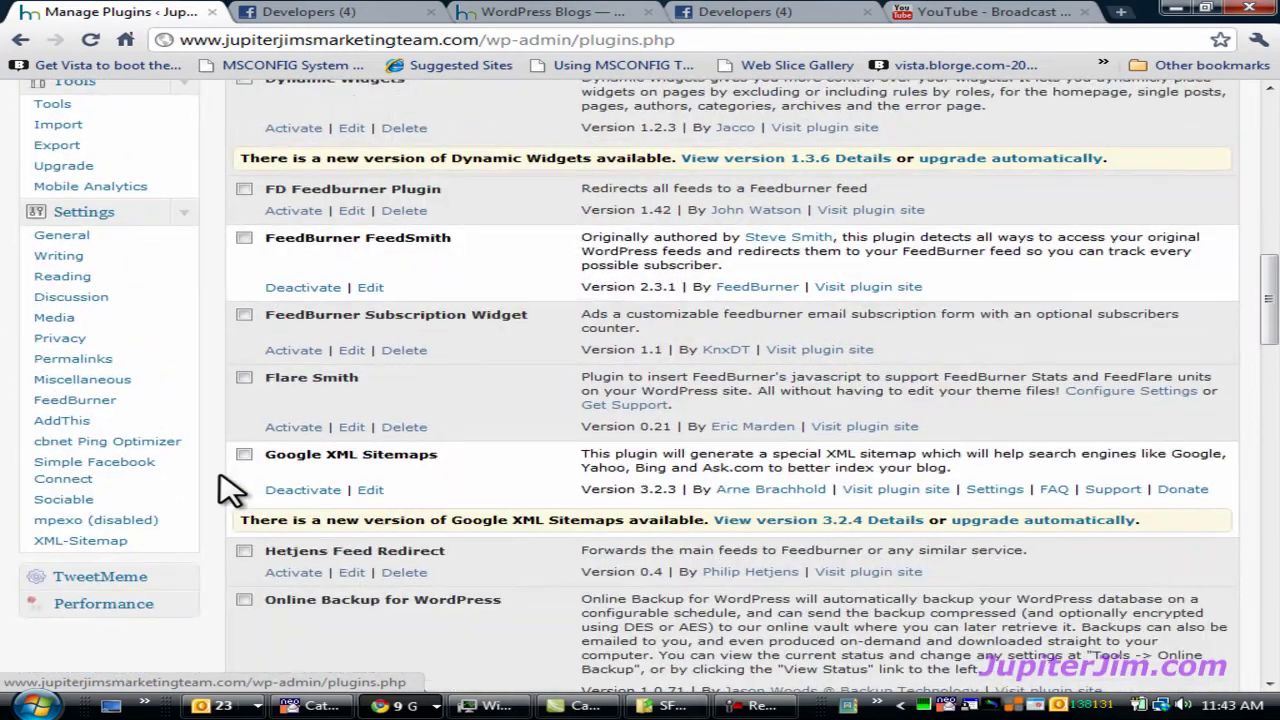
pyautogui.scroll(-6, 222, 490)
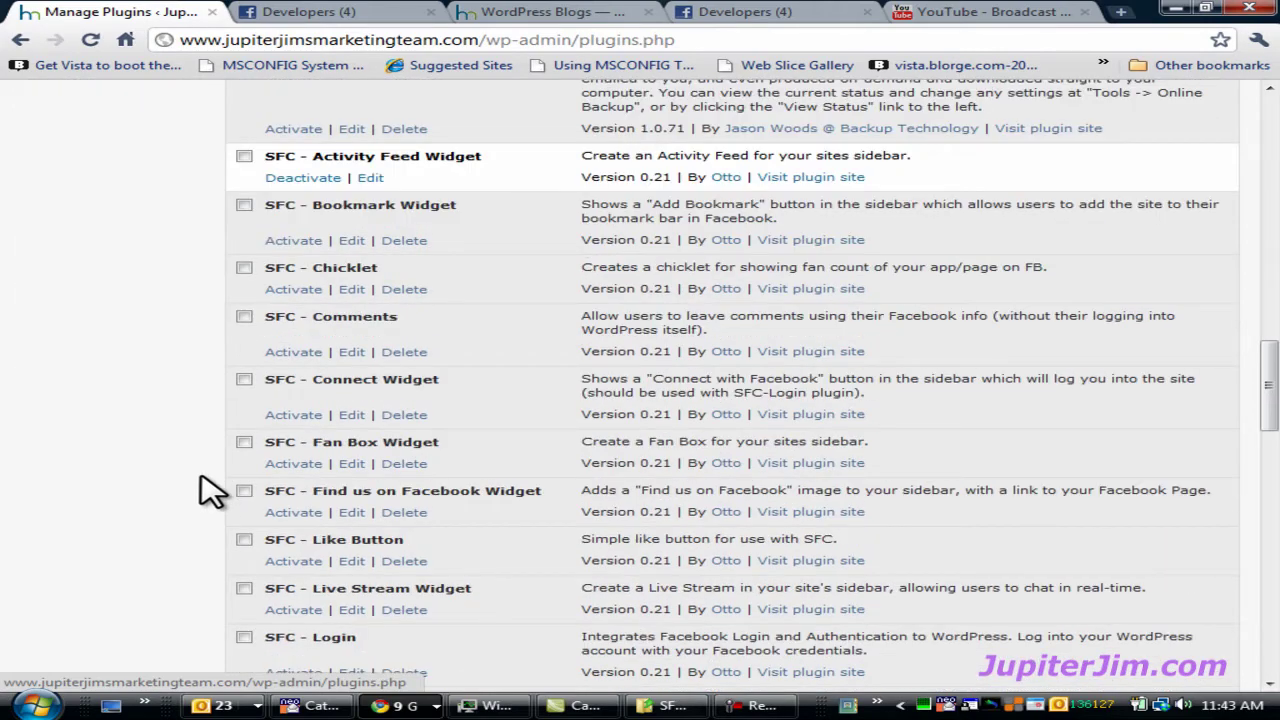
pyautogui.scroll(-1, 210, 490)
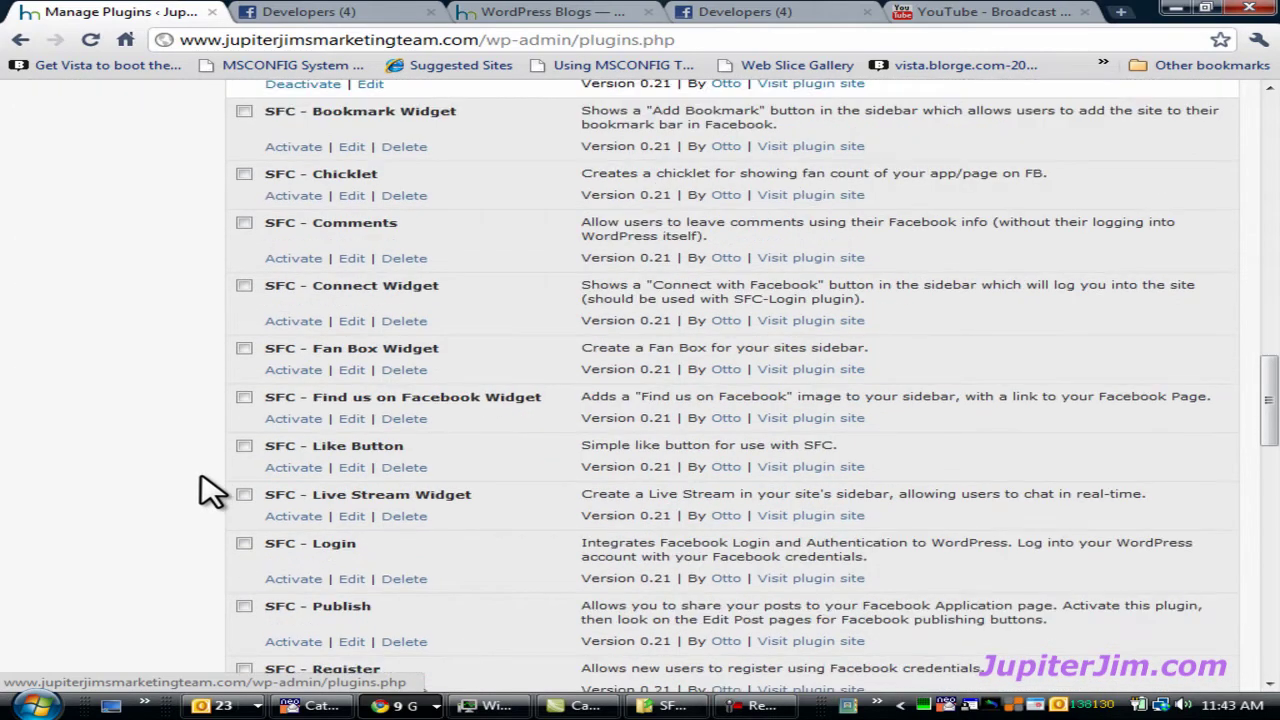
pyautogui.scroll(-1, 222, 445)
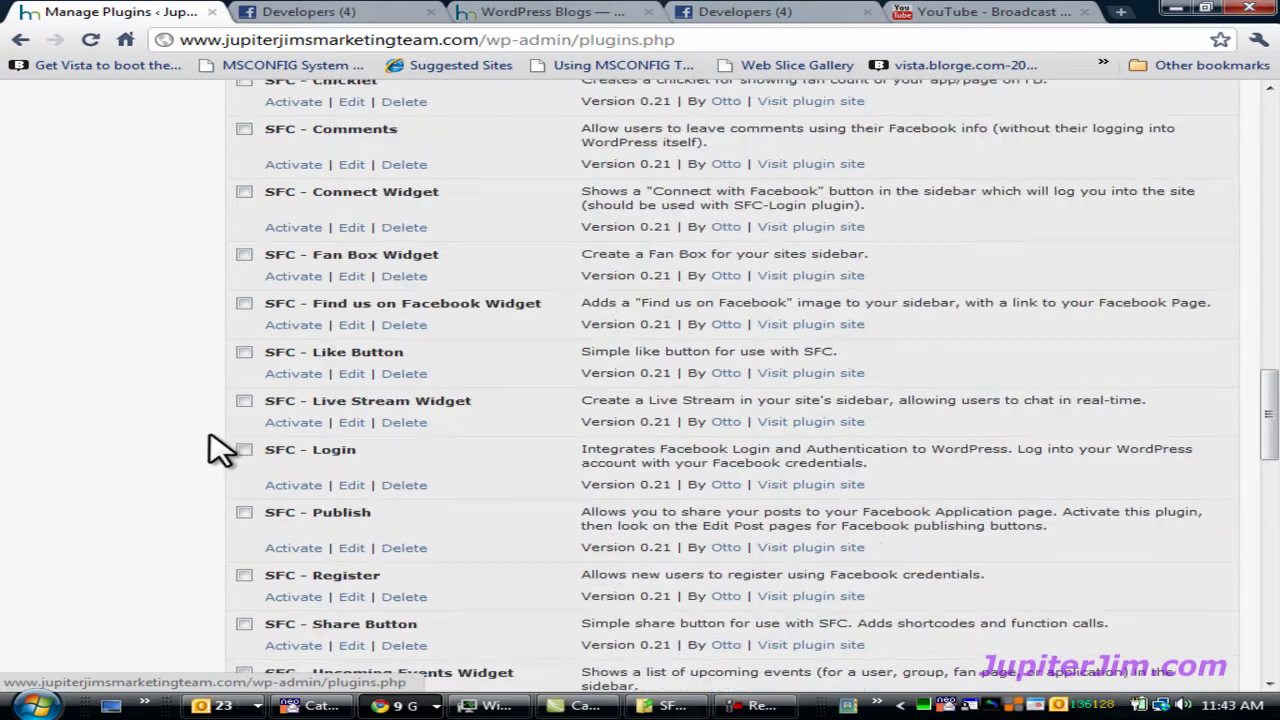
pyautogui.scroll(-1, 222, 450)
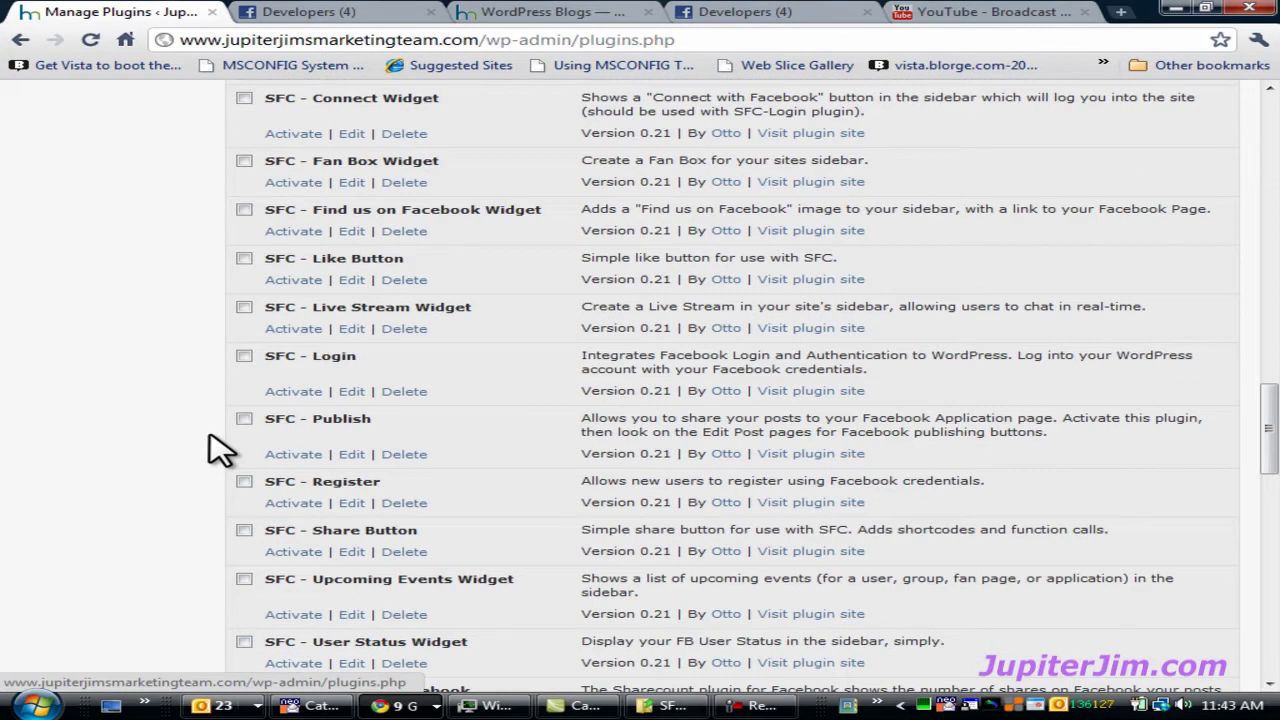
pyautogui.scroll(-1, 216, 449)
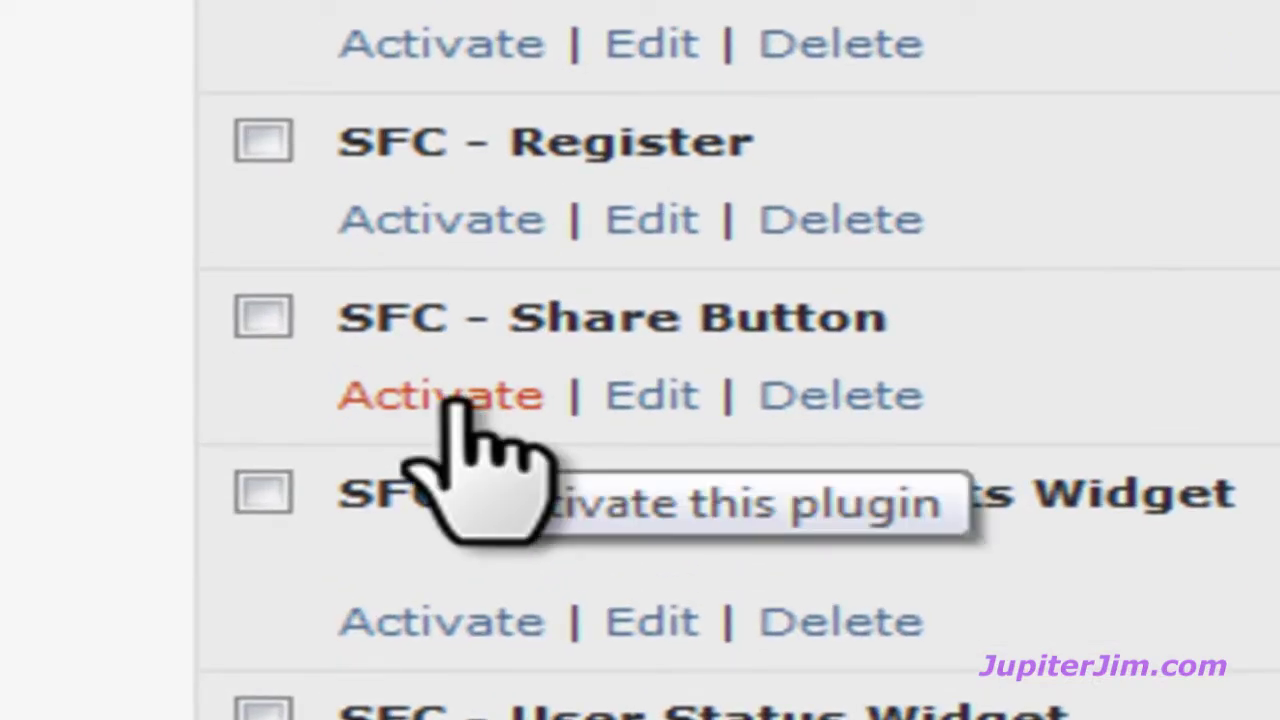
pyautogui.click(455, 400)
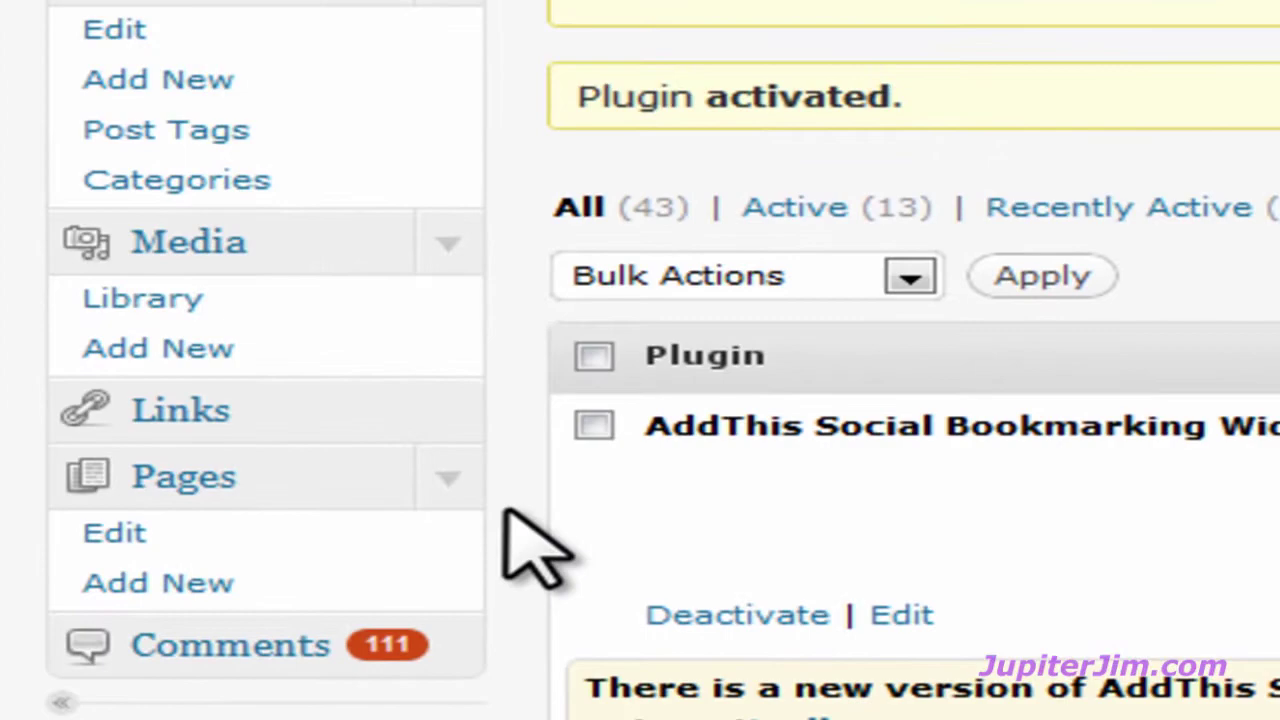
# Reopen the Simple Facebook Connect settings page and go to its Share Button Settings section.
pyautogui.scroll(-5, 530, 545)
pyautogui.scroll(-15, 530, 545)
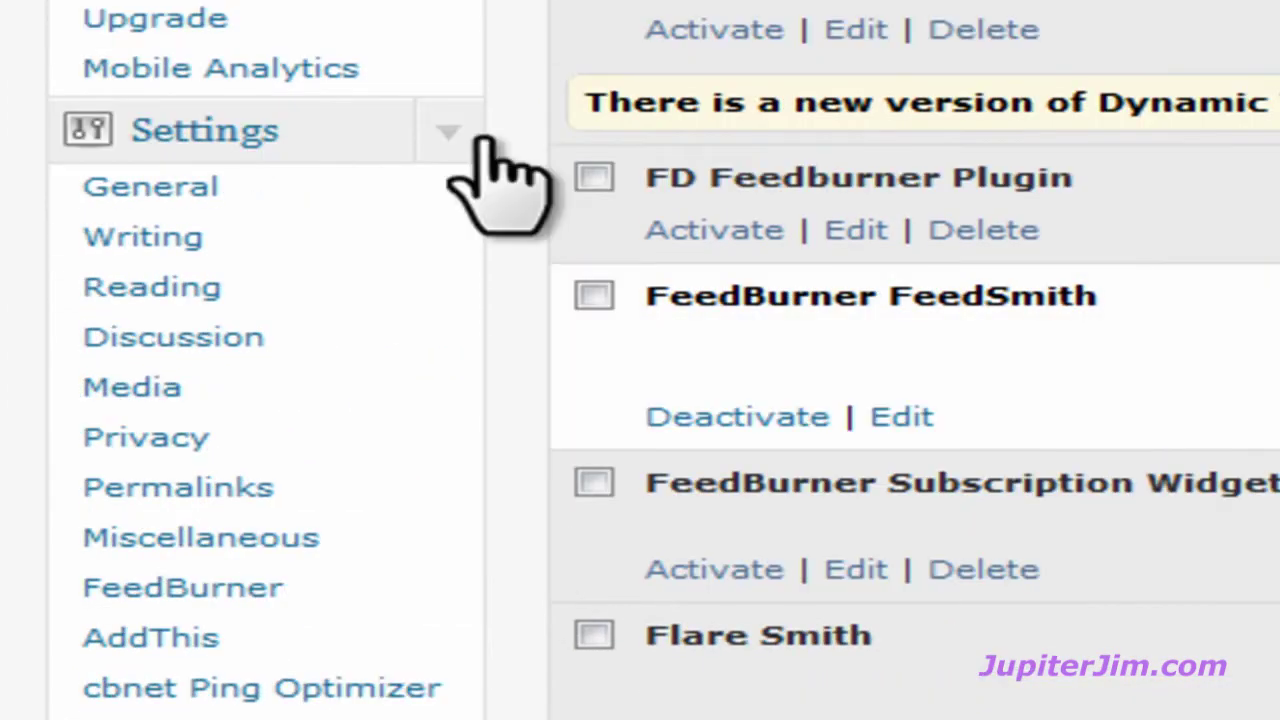
pyautogui.click(447, 132)
pyautogui.click(447, 135)
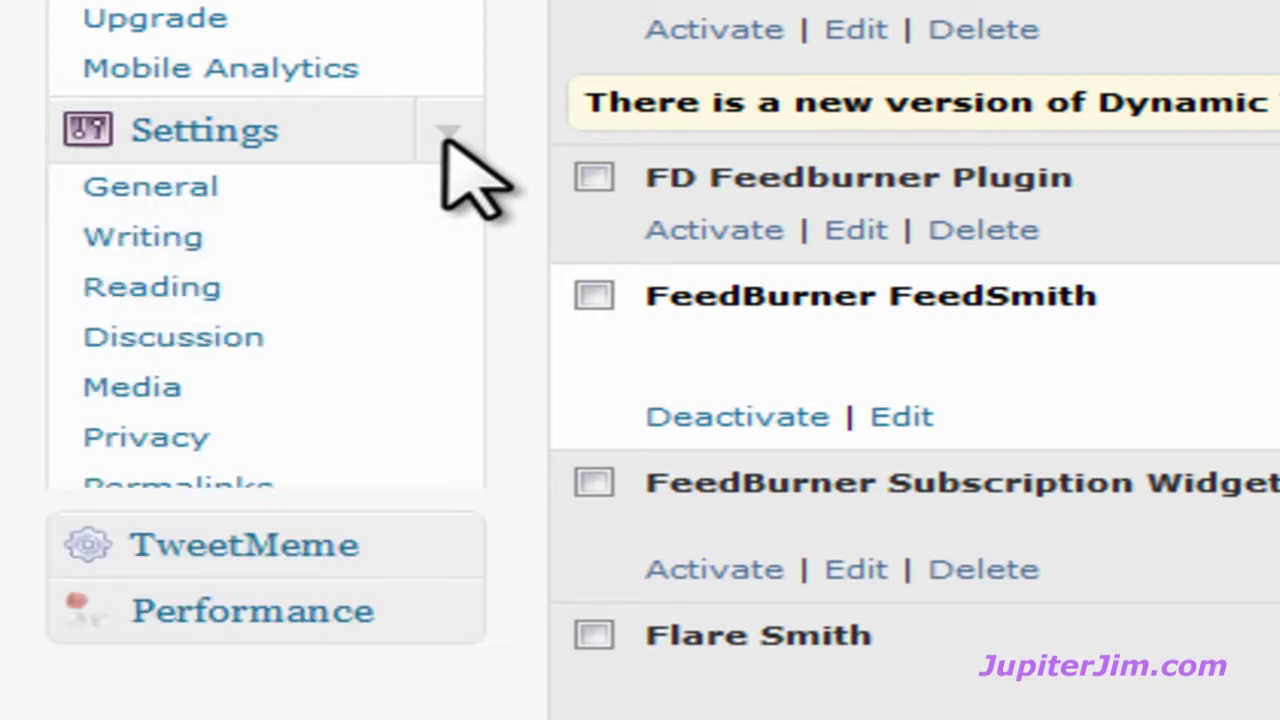
pyautogui.scroll(-1, 345, 678)
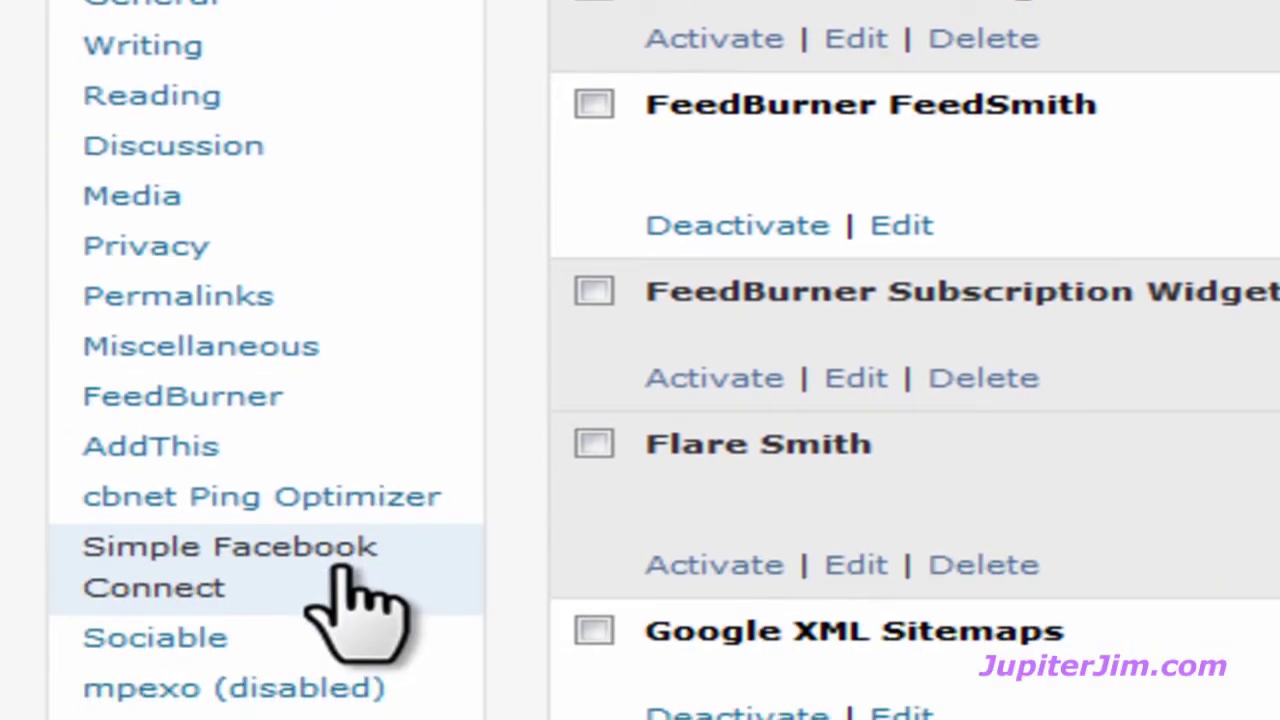
pyautogui.click(355, 600)
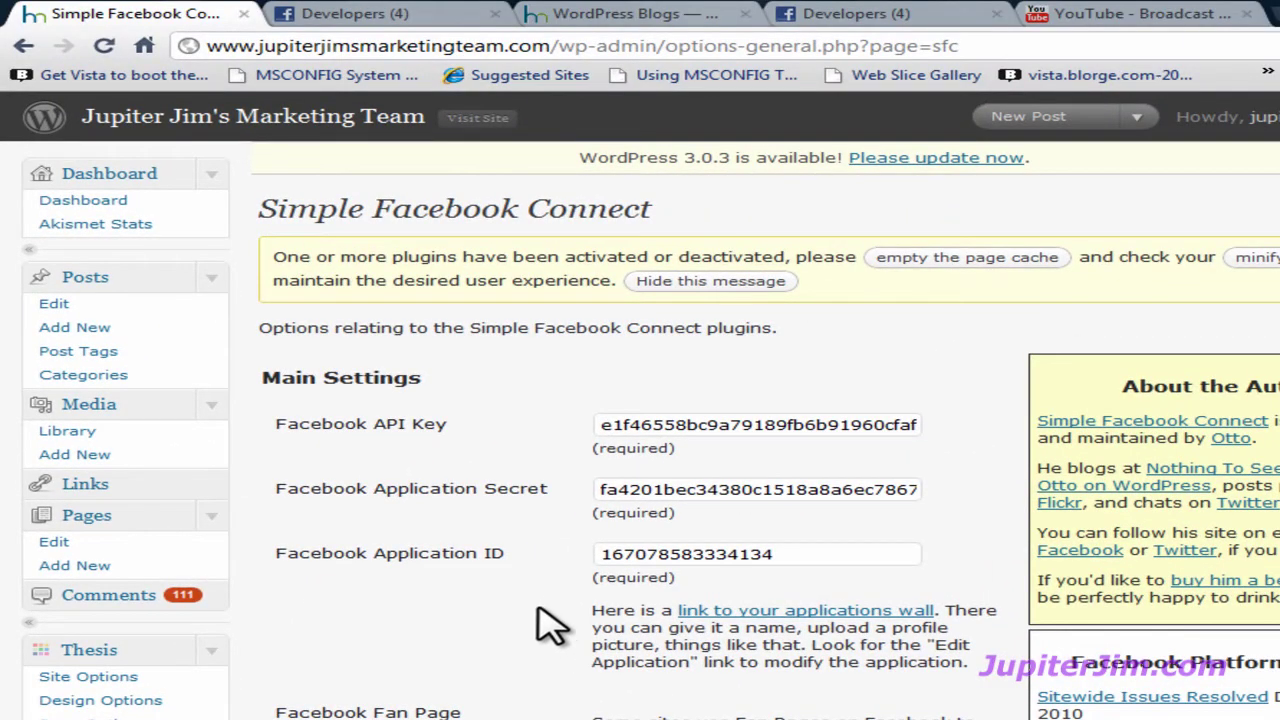
pyautogui.scroll(-5, 545, 625)
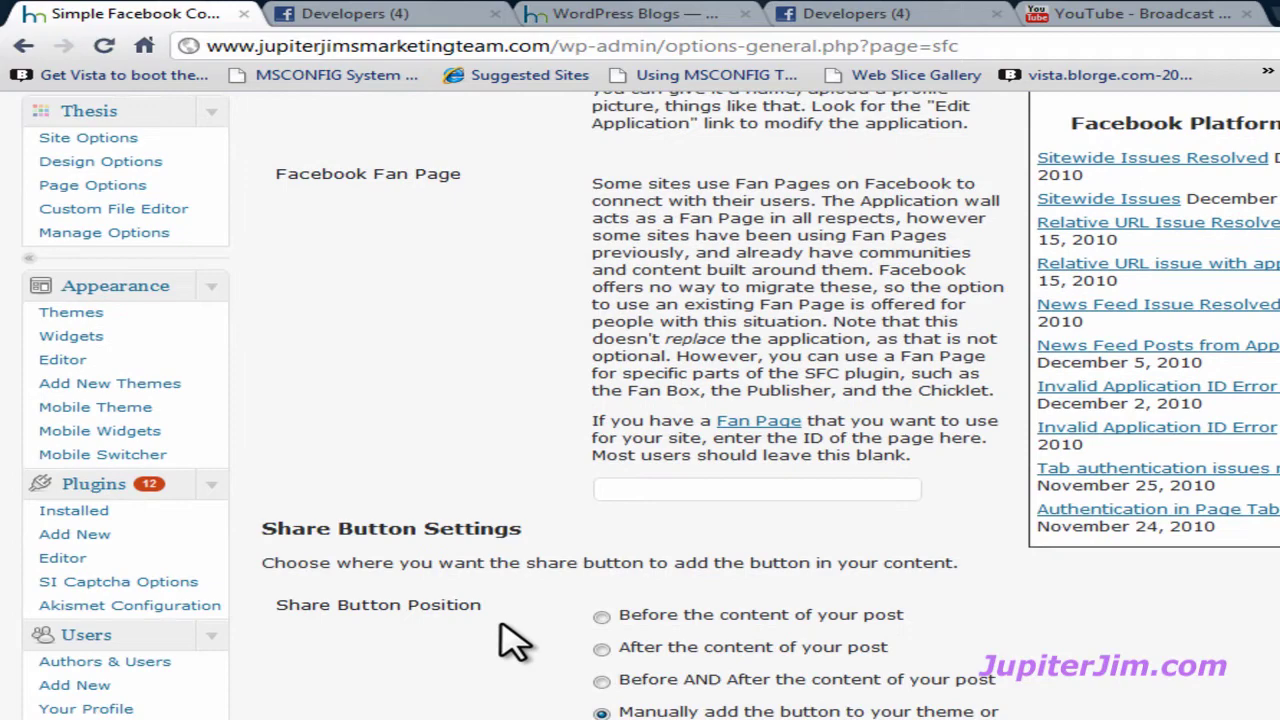
# Review the Share Button Settings and set the Share Button Position to Before the content of your post.
pyautogui.scroll(-2, 515, 640)
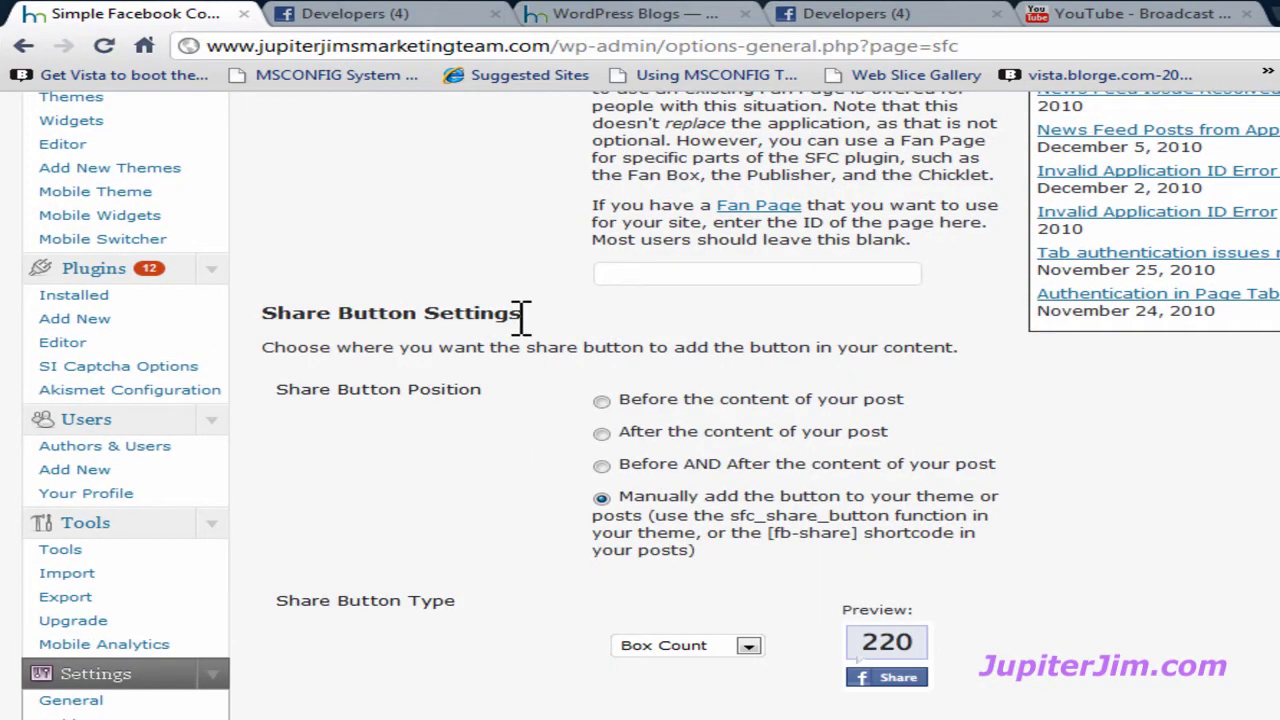
pyautogui.scroll(-4, 545, 434)
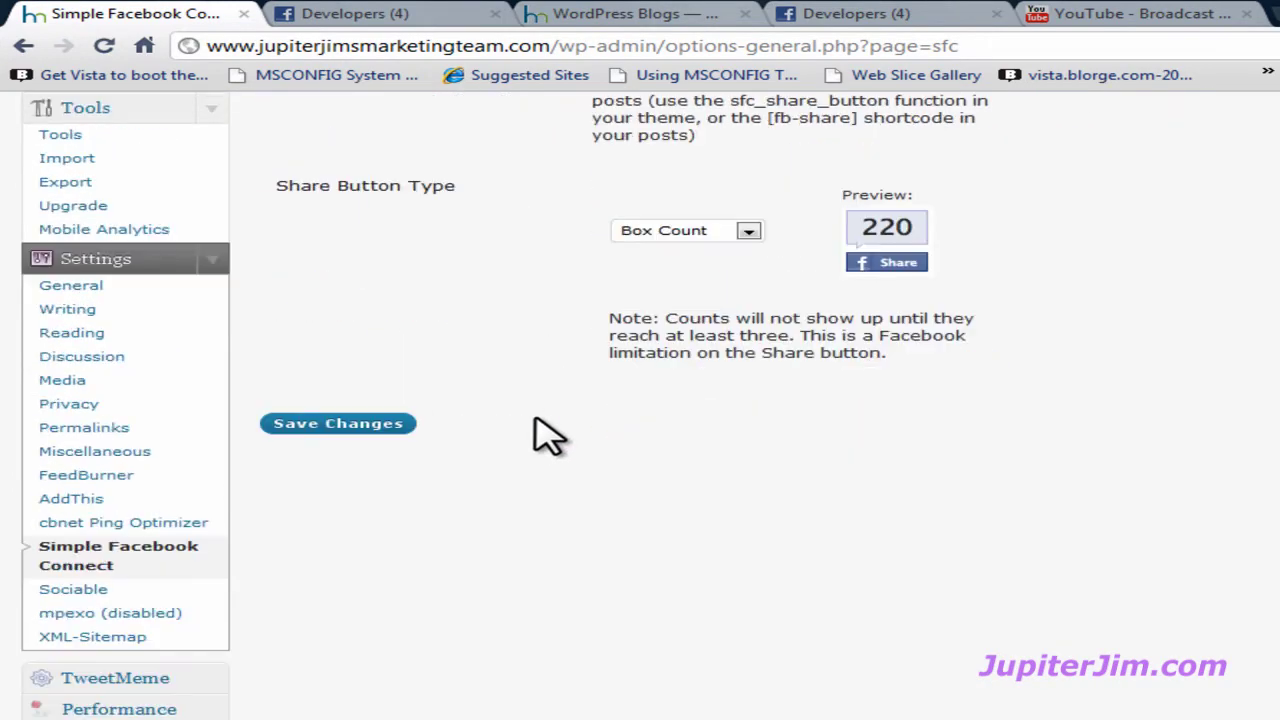
pyautogui.scroll(4, 545, 434)
pyautogui.scroll(-2, 545, 434)
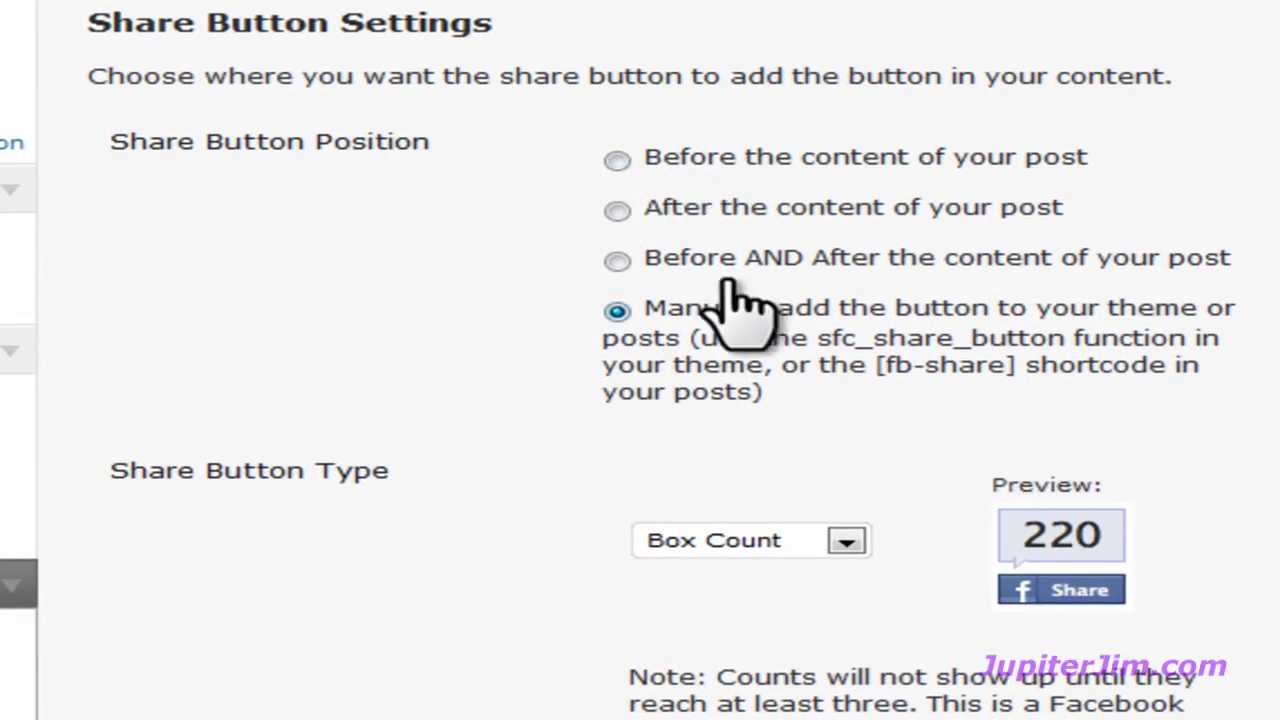
pyautogui.click(616, 162)
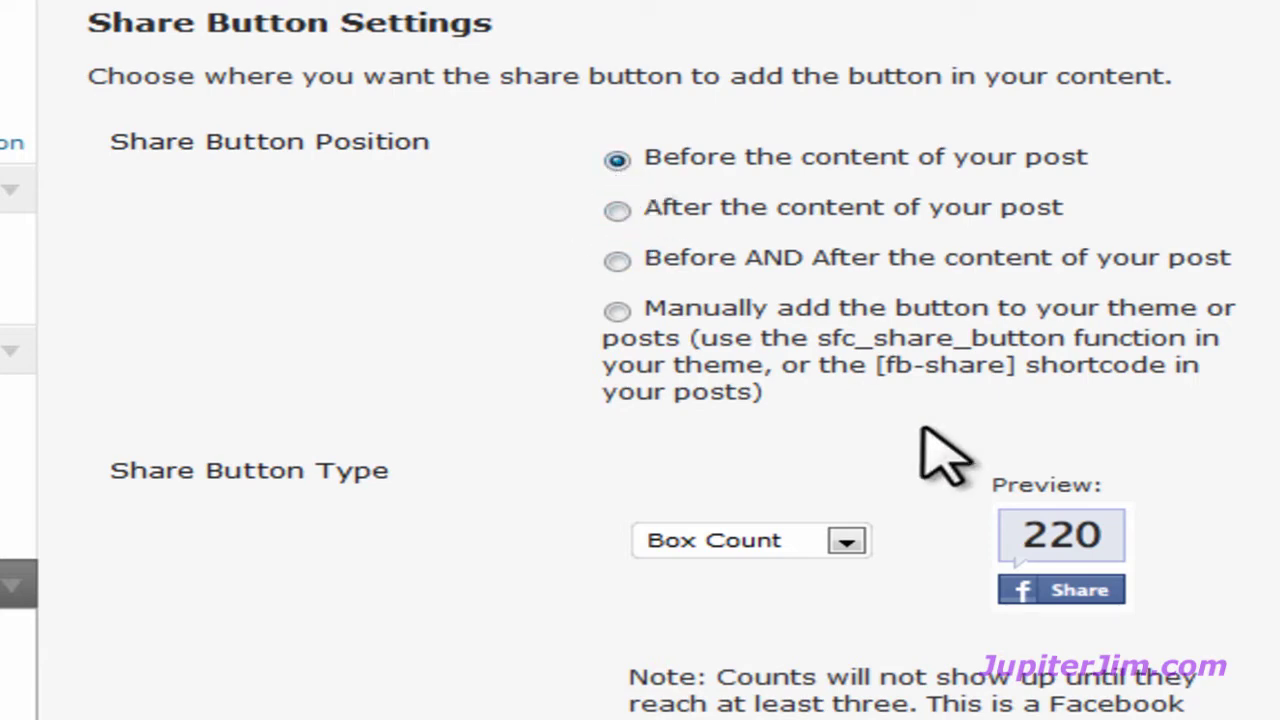
# Preview the Button Count, Button, and Icon and Link share button types, ending with the type set to Box Count.
pyautogui.click(847, 542)
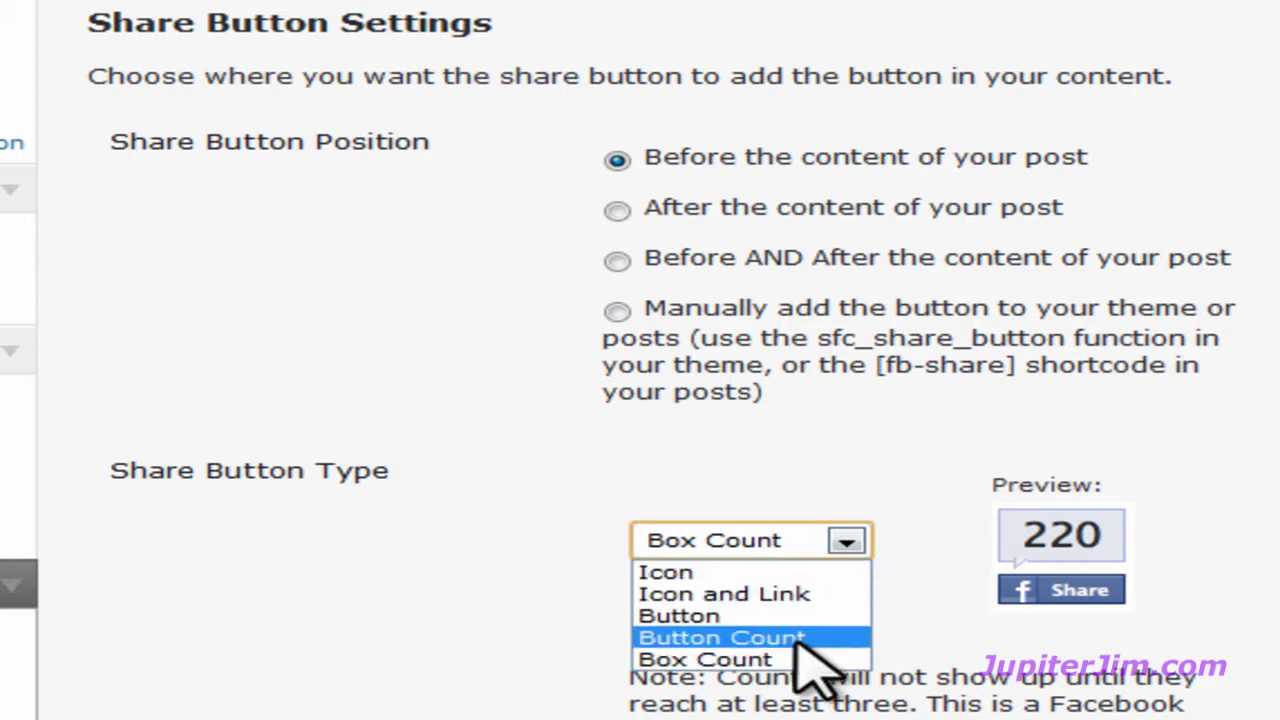
pyautogui.click(760, 638)
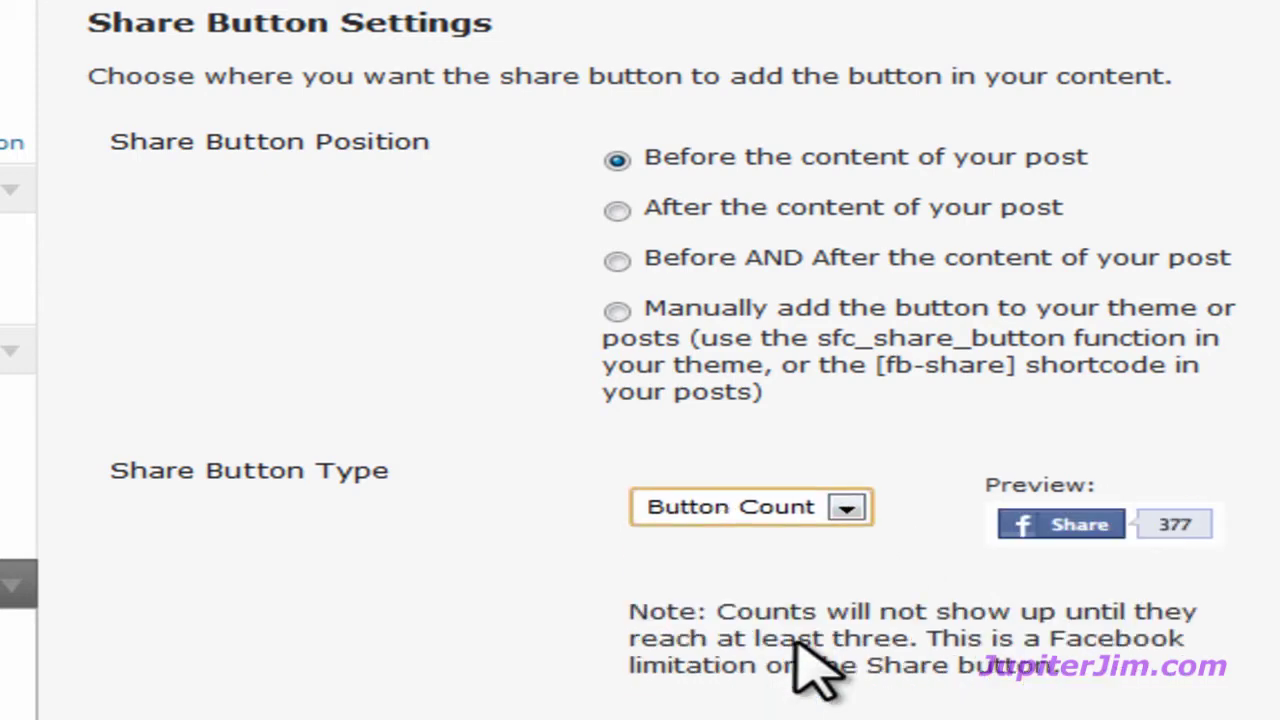
pyautogui.click(846, 510)
pyautogui.click(805, 582)
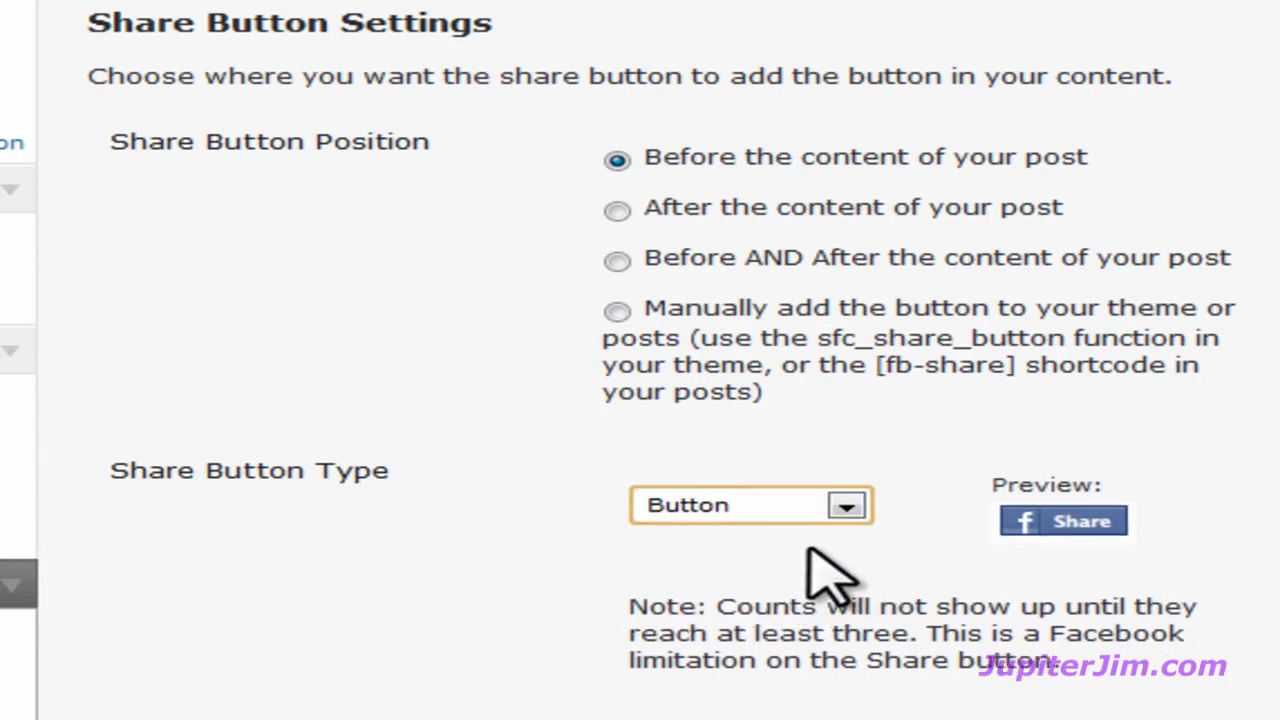
pyautogui.click(847, 510)
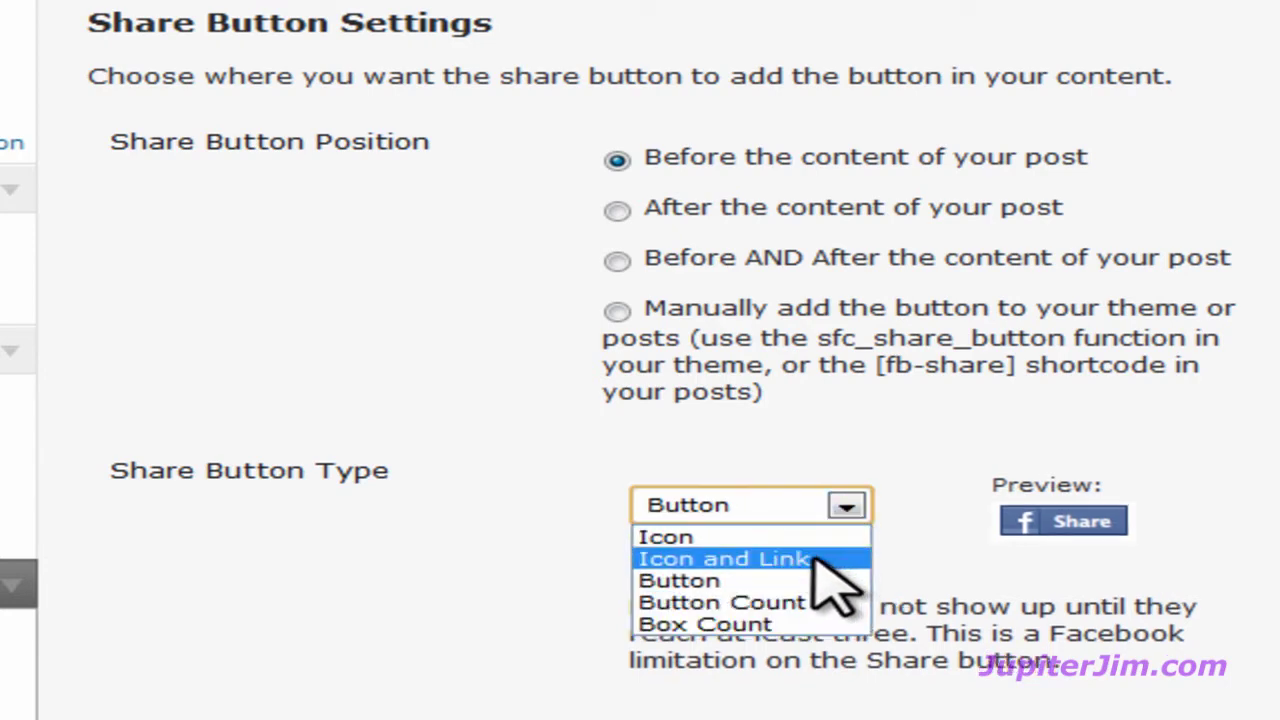
pyautogui.click(815, 560)
pyautogui.click(846, 510)
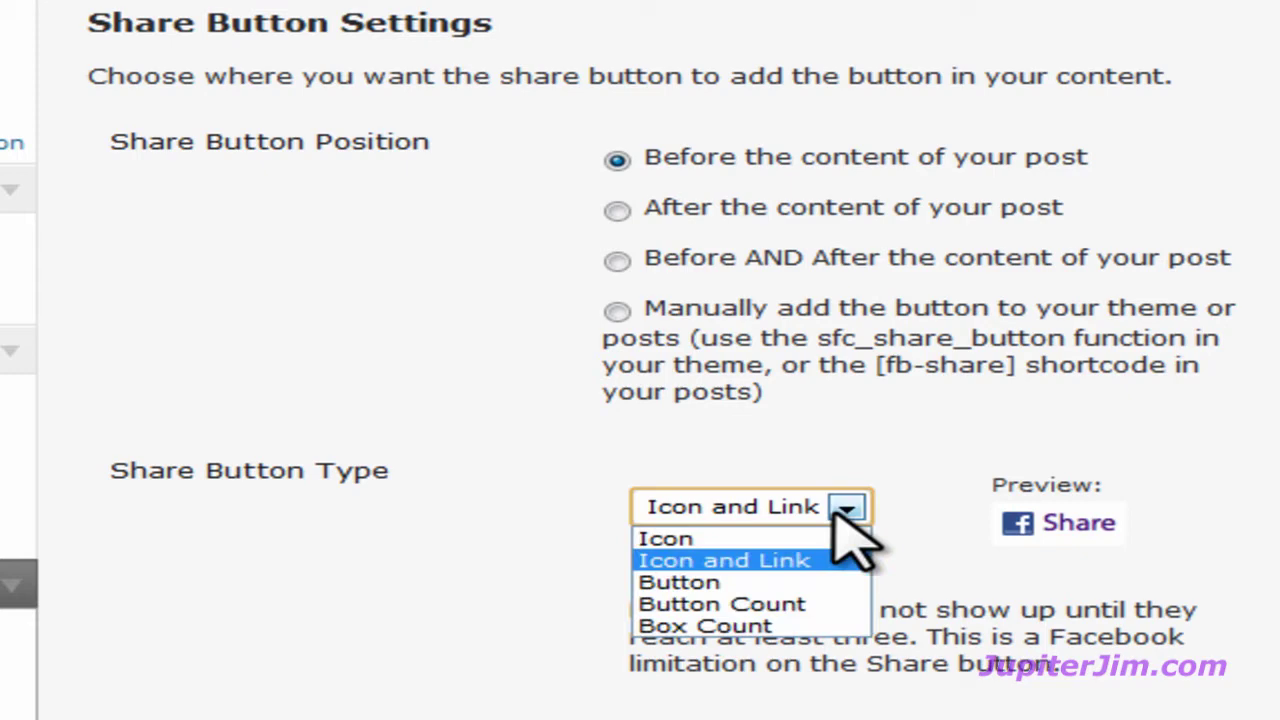
pyautogui.click(812, 628)
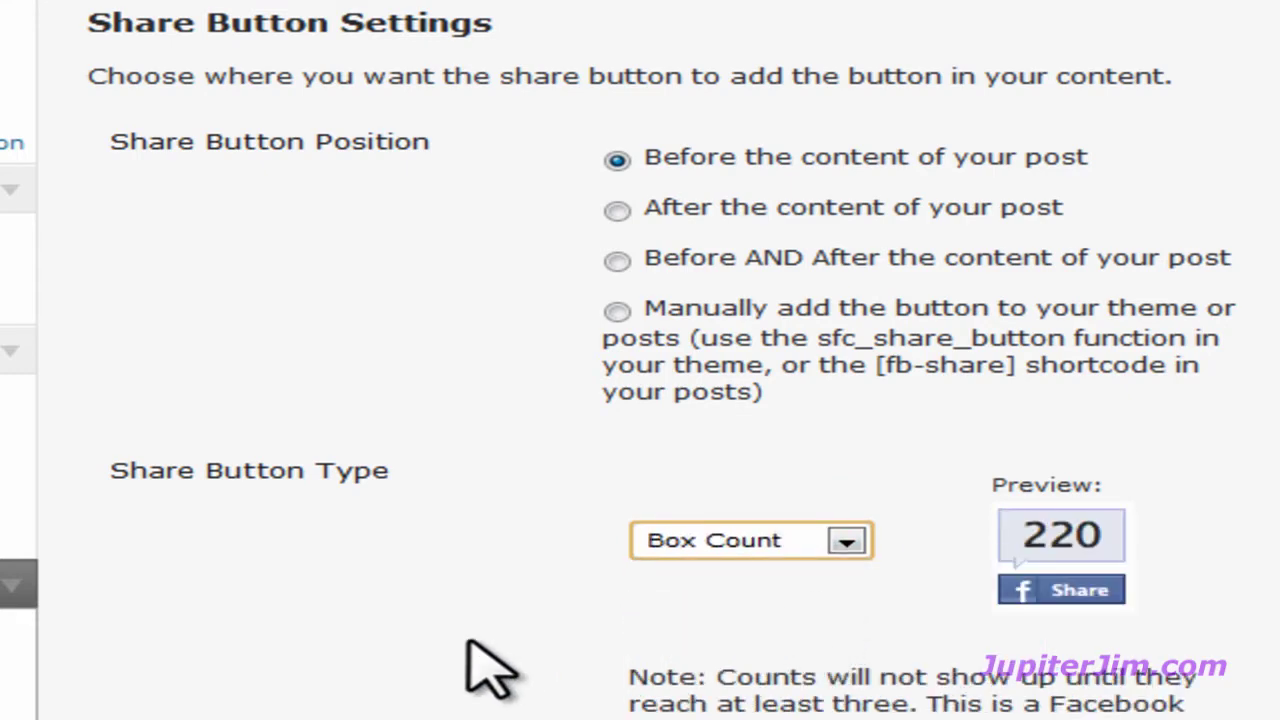
# Read the note about share counts under the Share Button Type and save the share button settings.
pyautogui.tripleClick(846, 689)
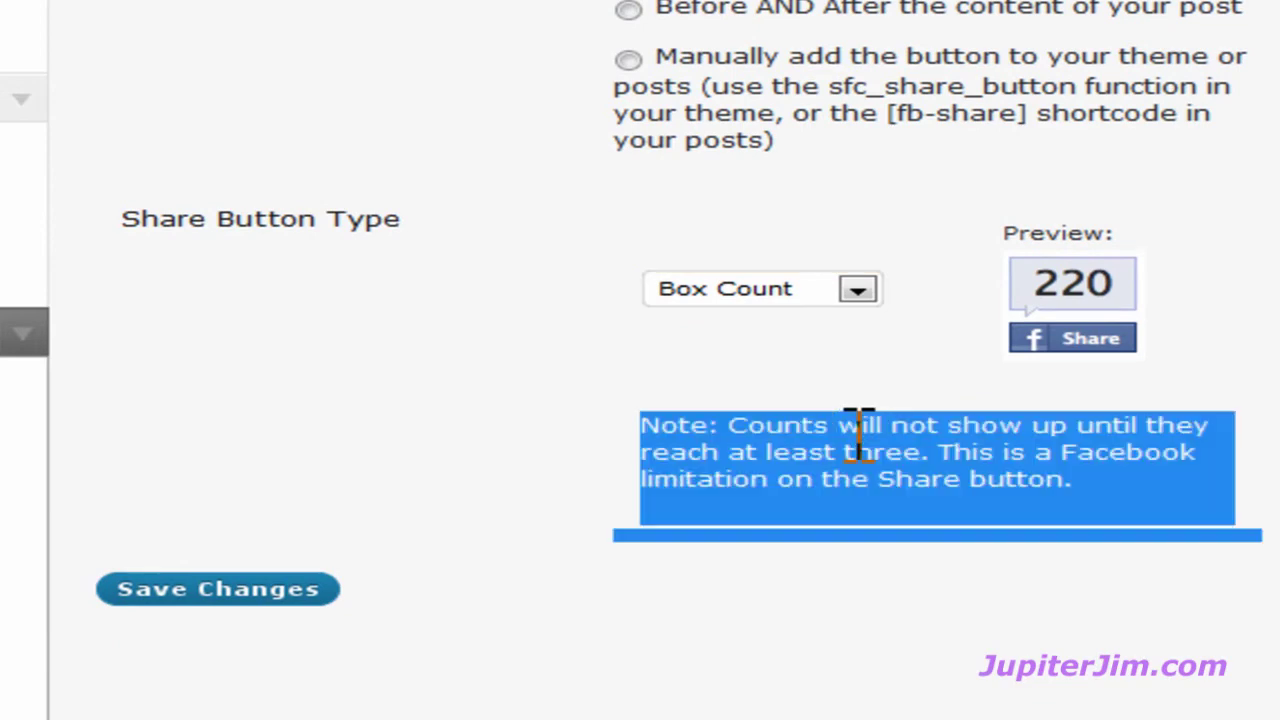
pyautogui.click(483, 460)
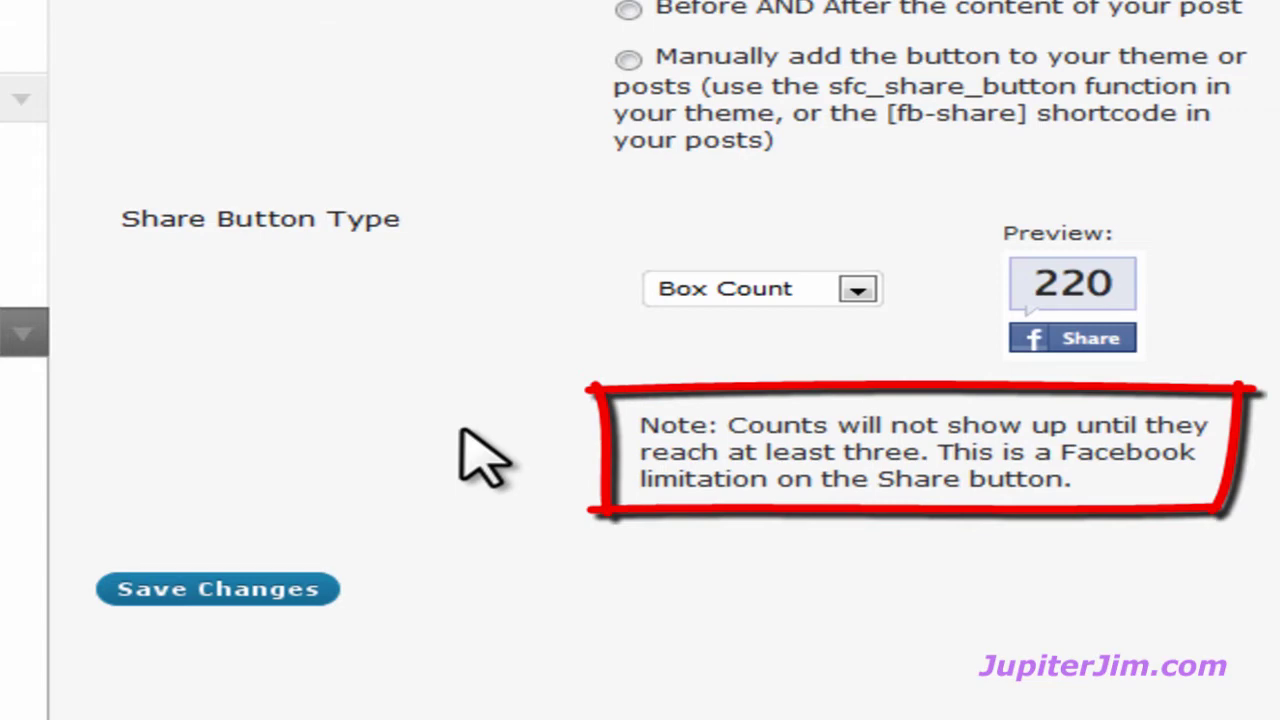
pyautogui.click(211, 591)
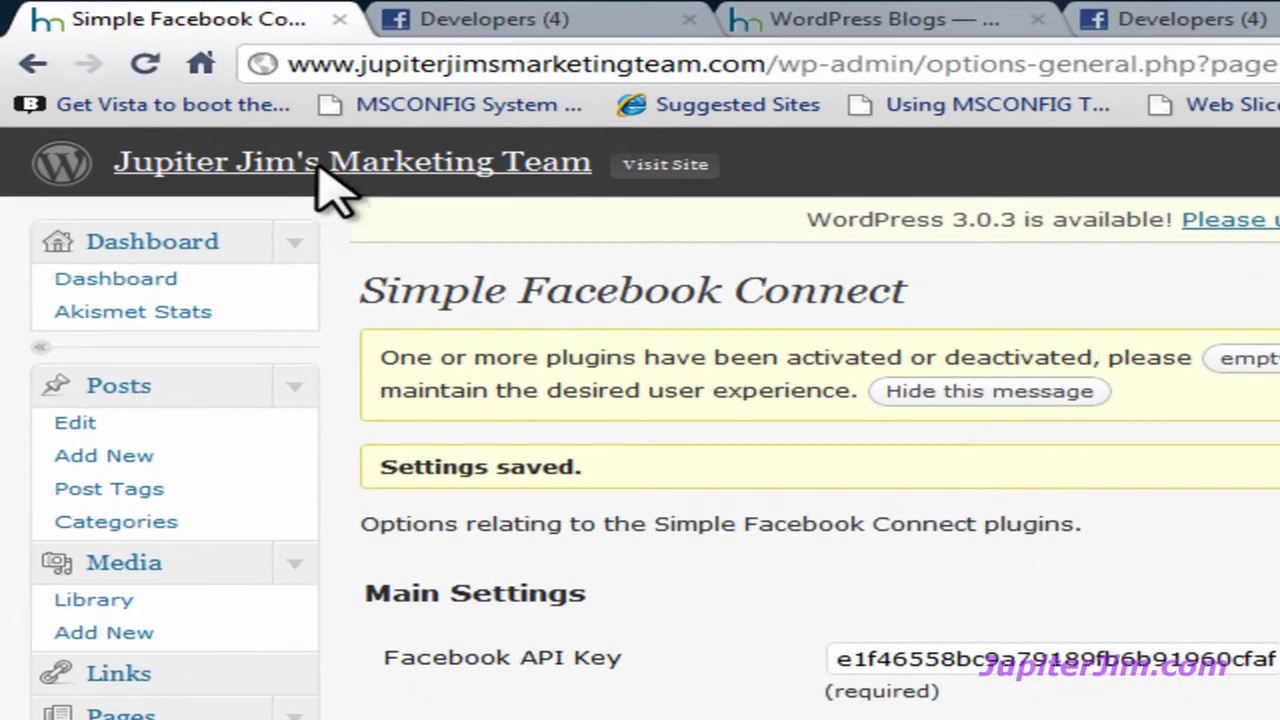
# Open the blog's home page in a new tab and check the Facebook share button above each post's content.
pyautogui.rightClick(297, 157)
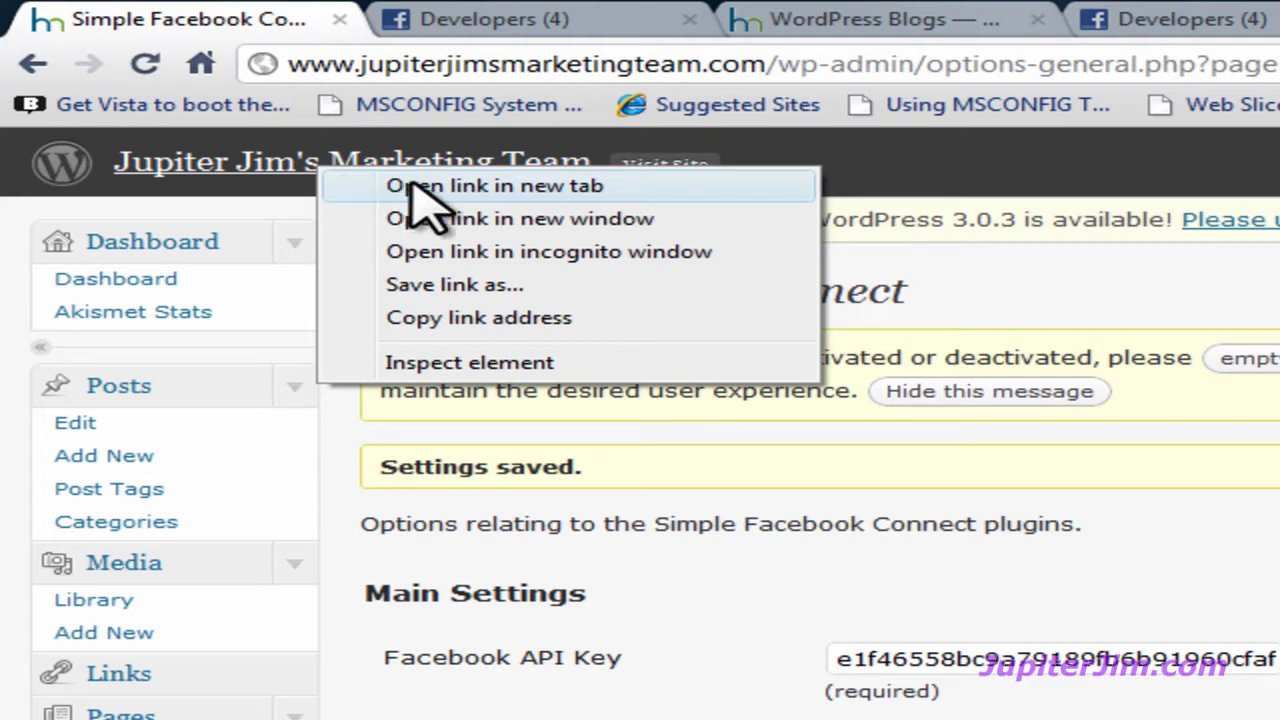
pyautogui.click(735, 190)
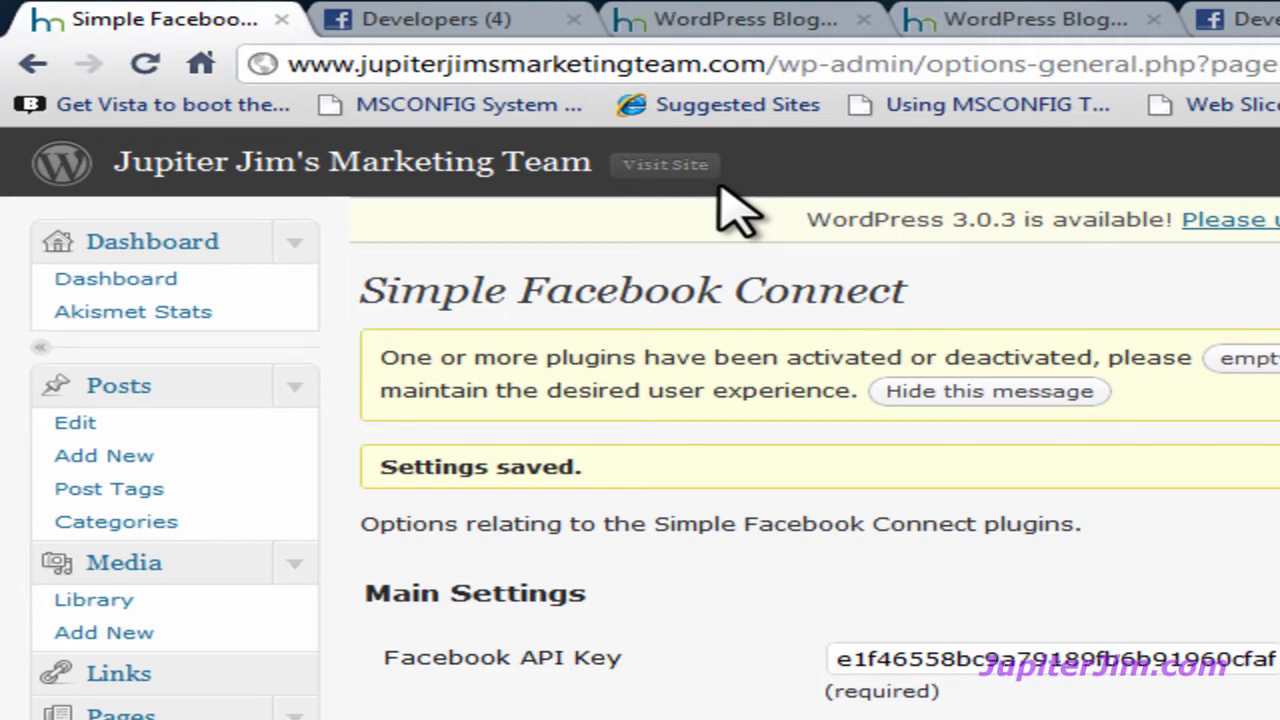
pyautogui.click(757, 38)
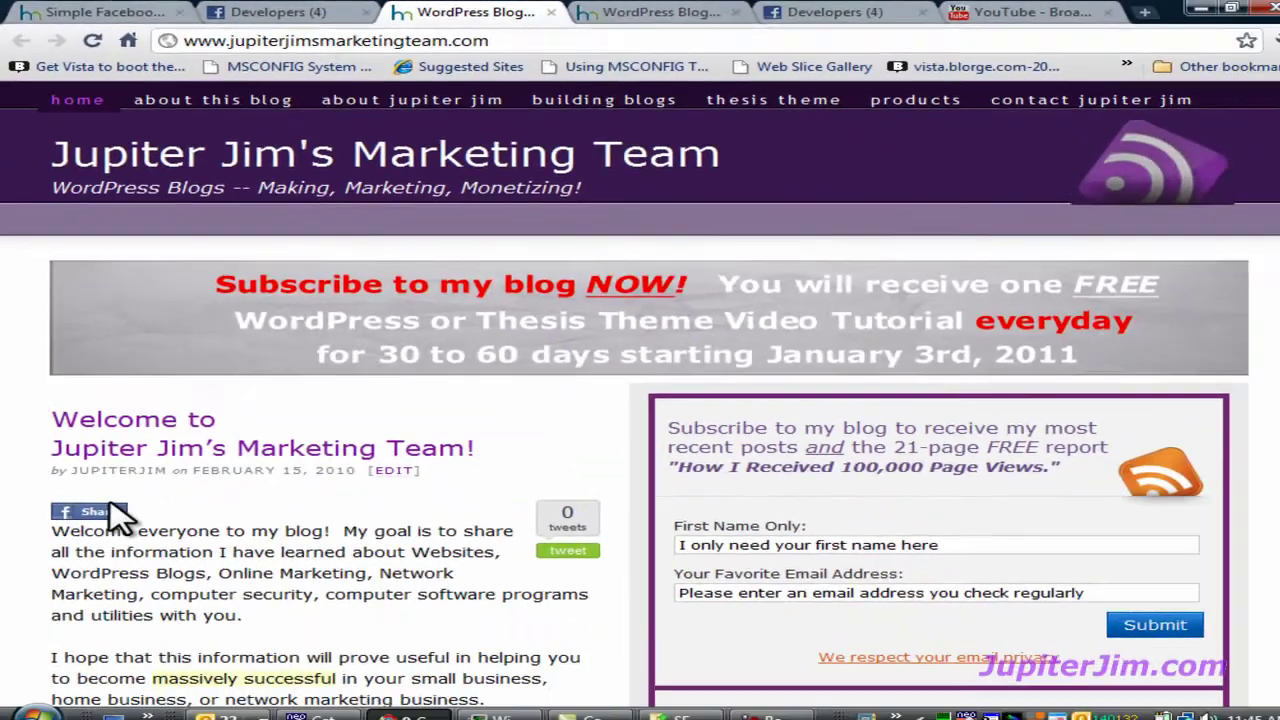
pyautogui.scroll(-1, 177, 520)
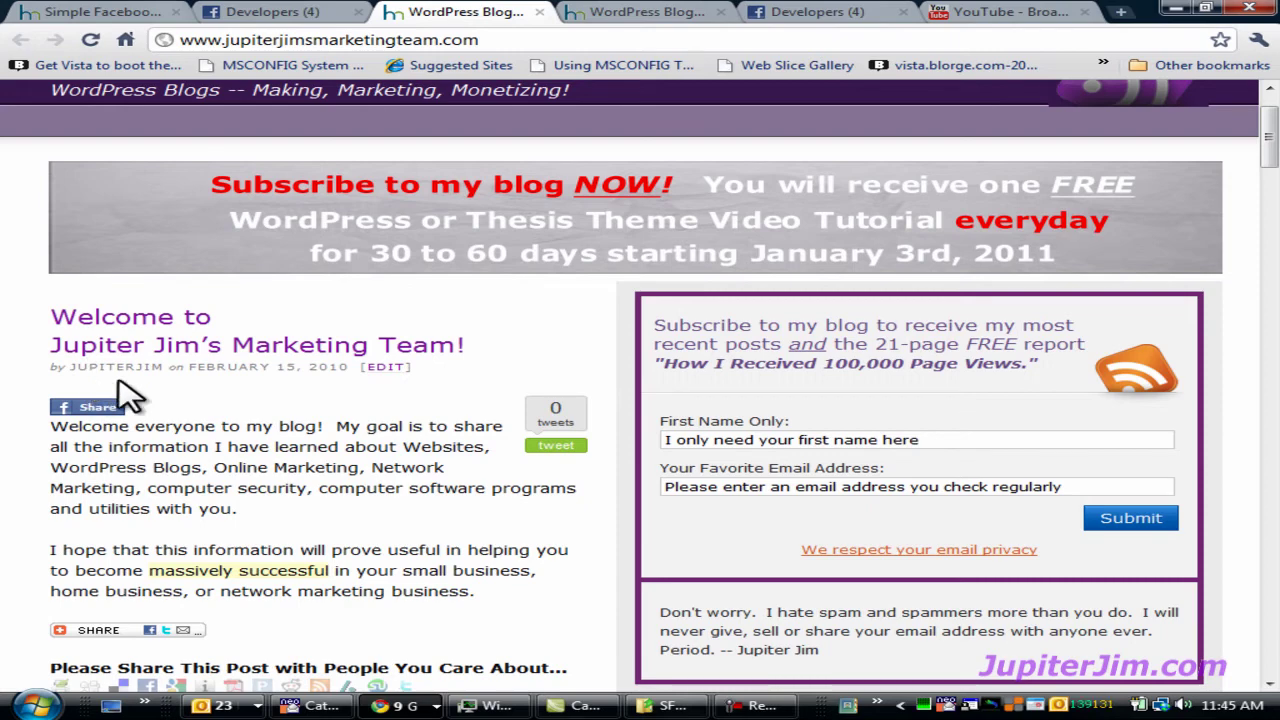
pyautogui.scroll(-4, 305, 430)
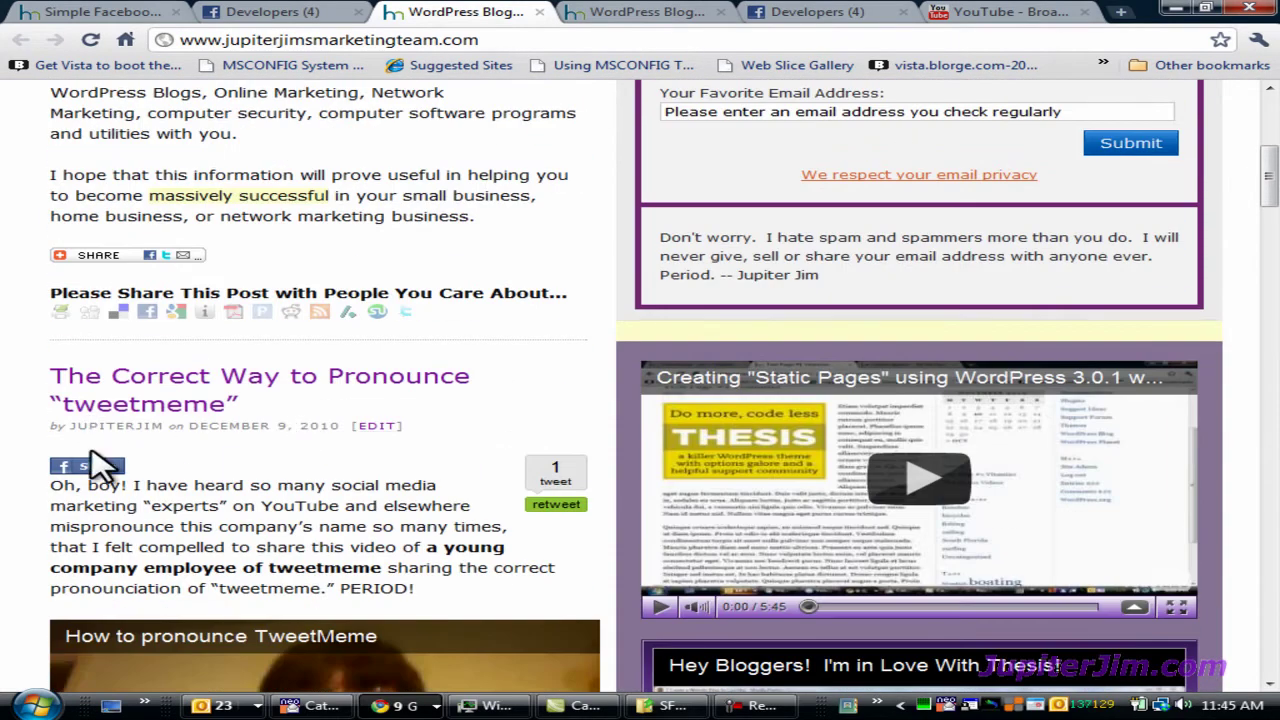
pyautogui.scroll(-1, 238, 480)
pyautogui.scroll(-8, 238, 480)
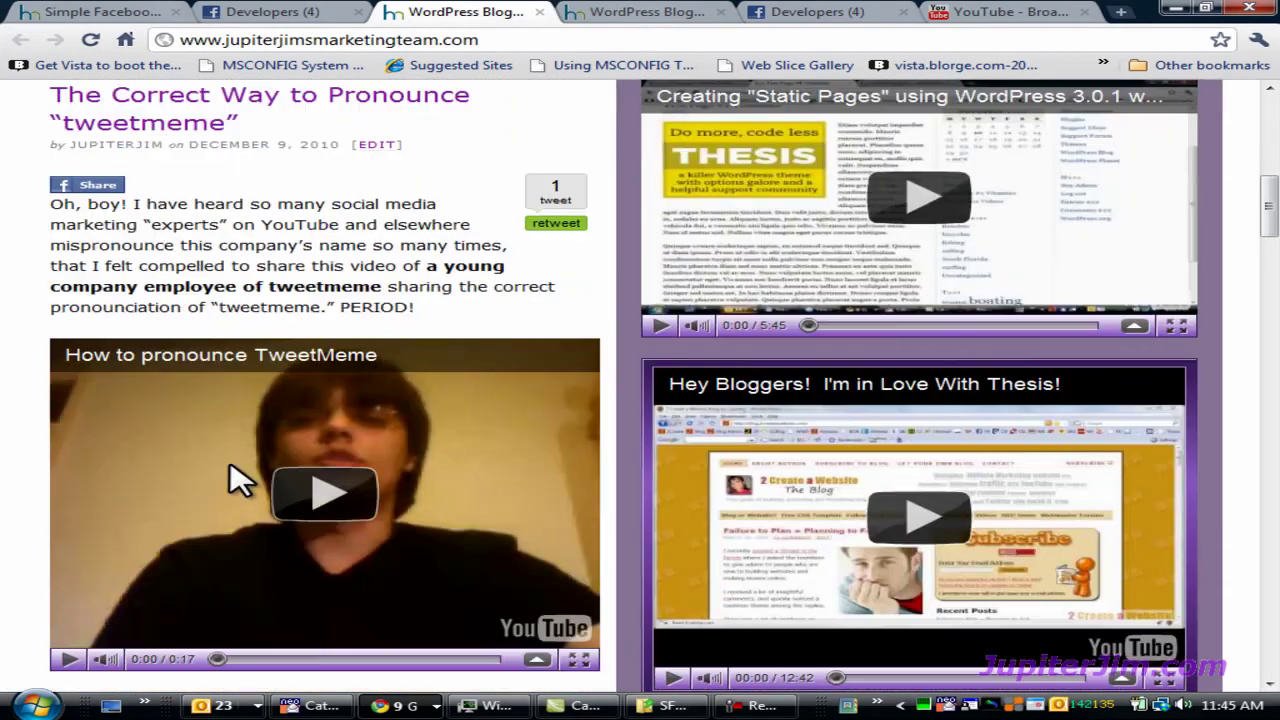
pyautogui.scroll(13, 238, 480)
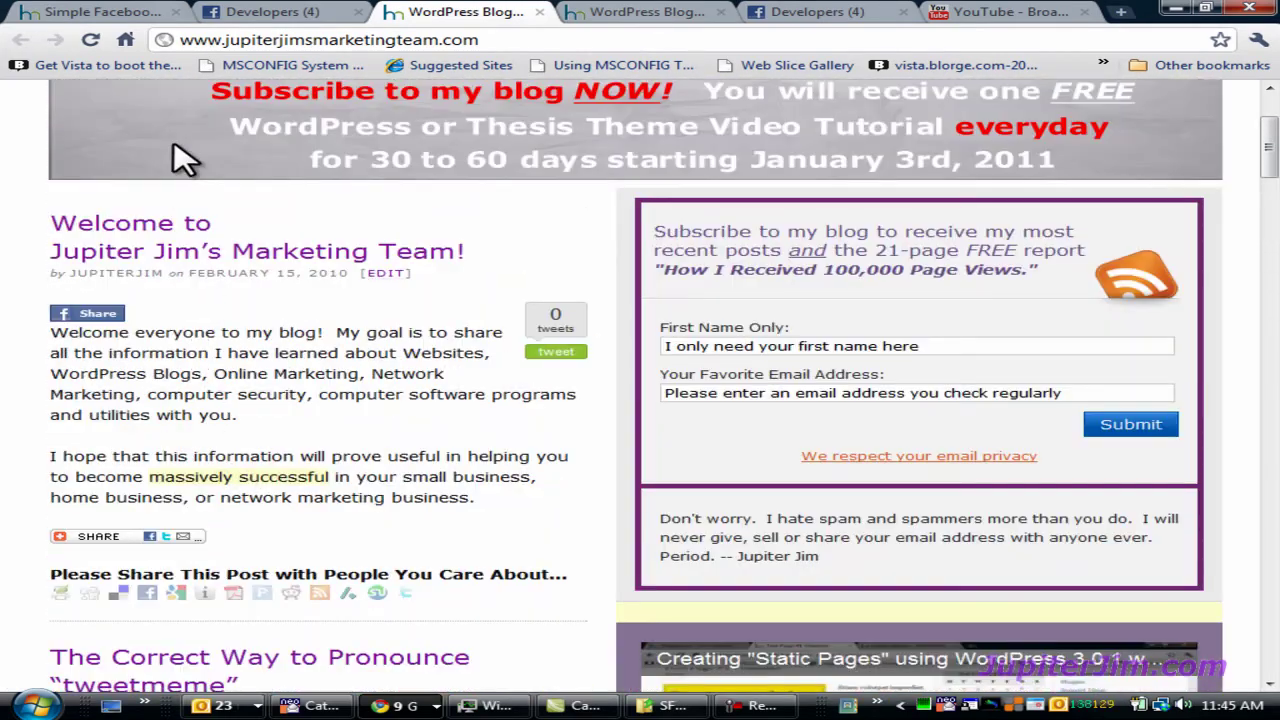
# Return to the Simple Facebook Connect settings, set the Share Button Type to Icon and Link, and save the changes.
pyautogui.click(90, 14)
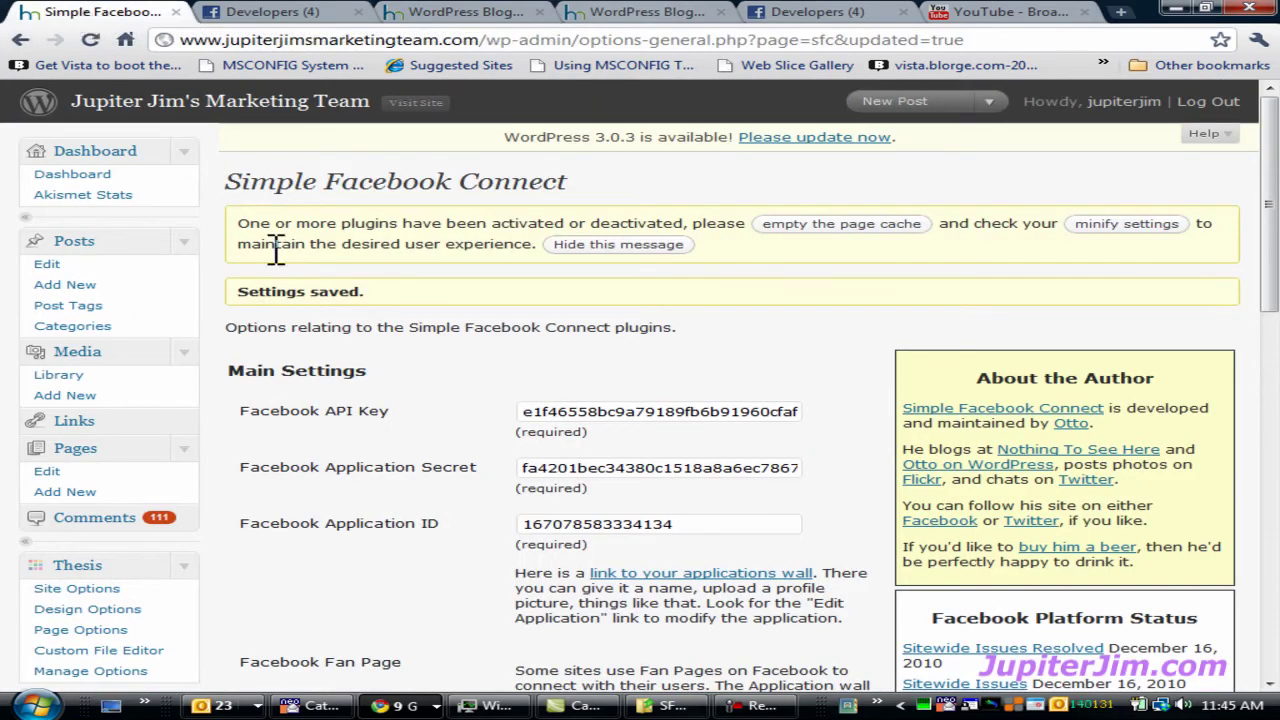
pyautogui.scroll(-6, 420, 390)
pyautogui.scroll(-4, 425, 395)
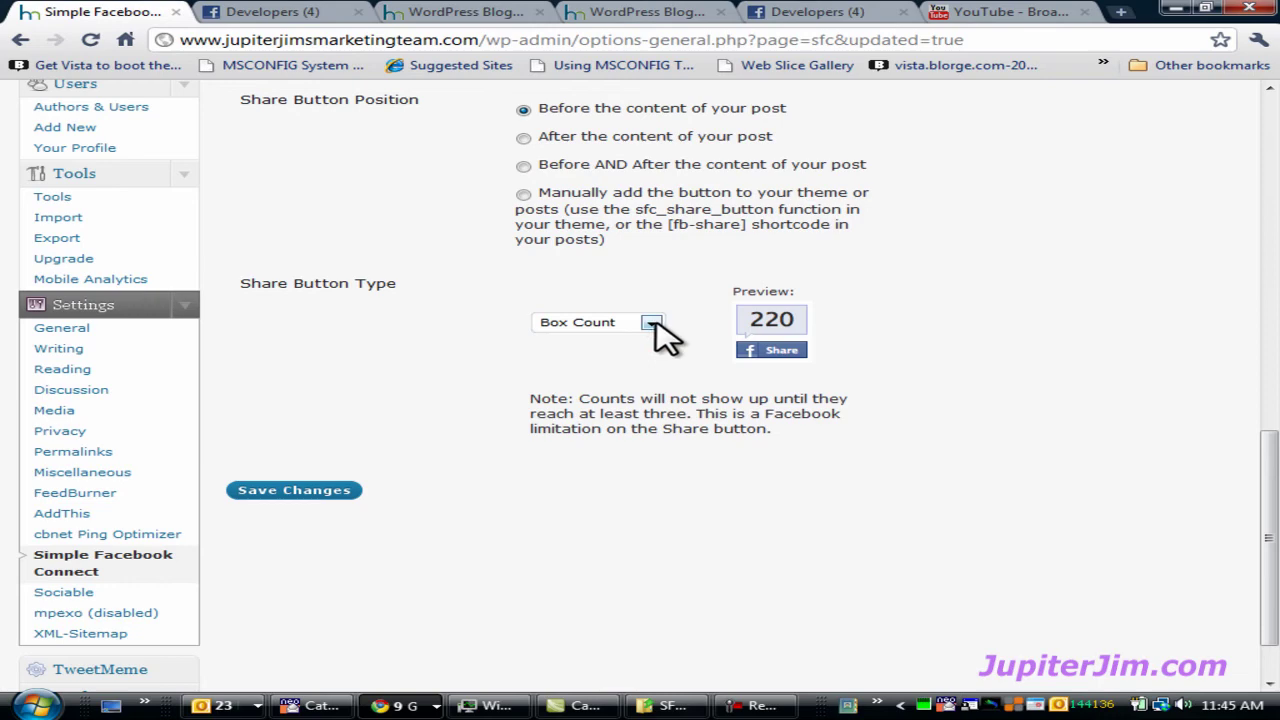
pyautogui.click(653, 323)
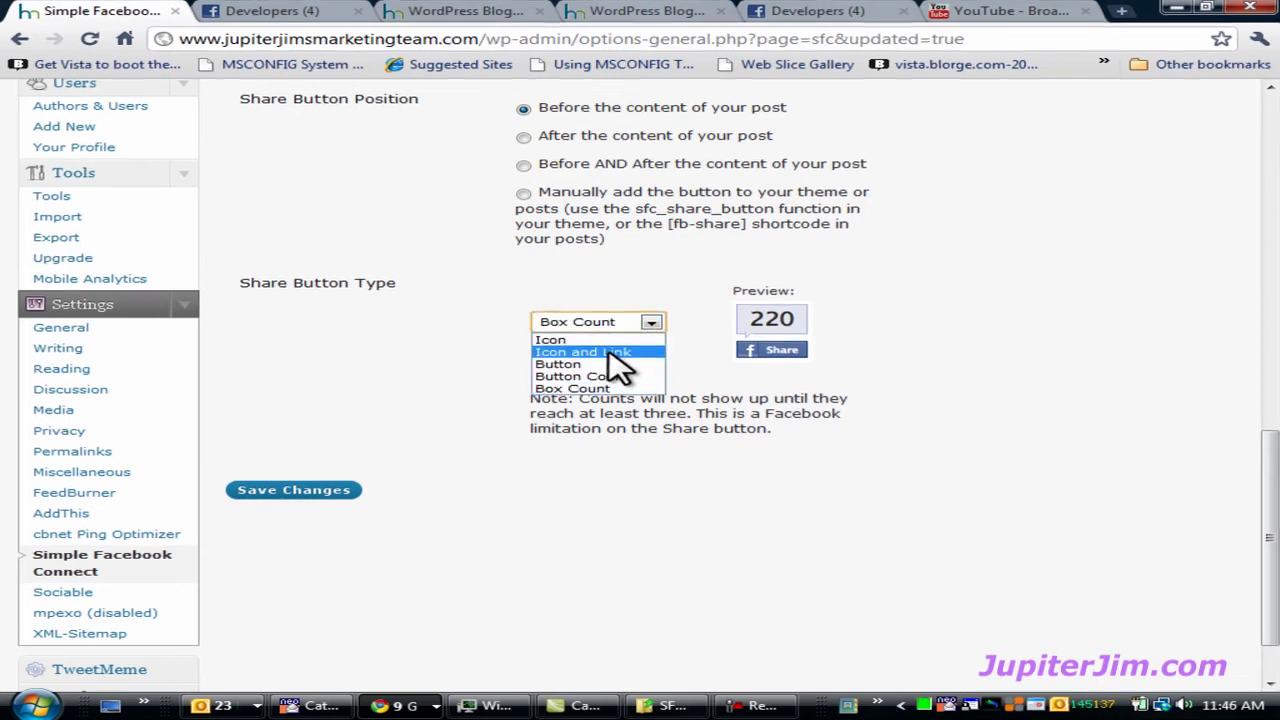
pyautogui.click(608, 353)
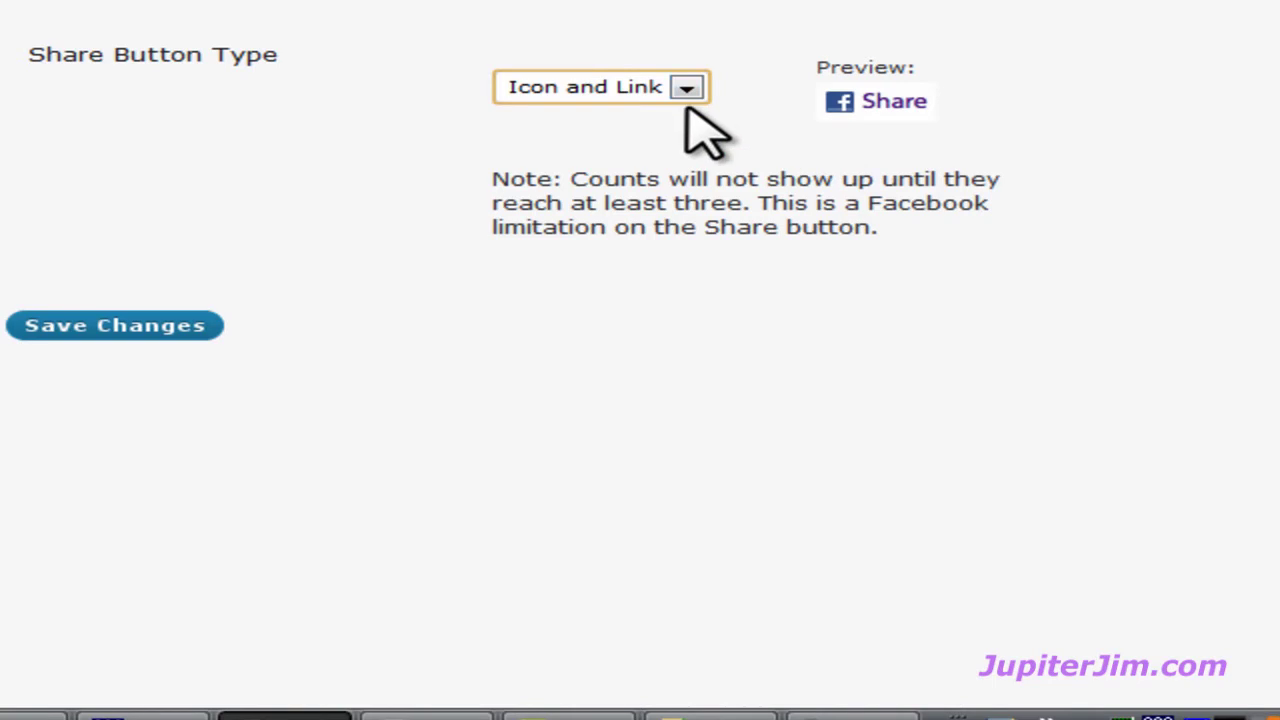
pyautogui.click(130, 326)
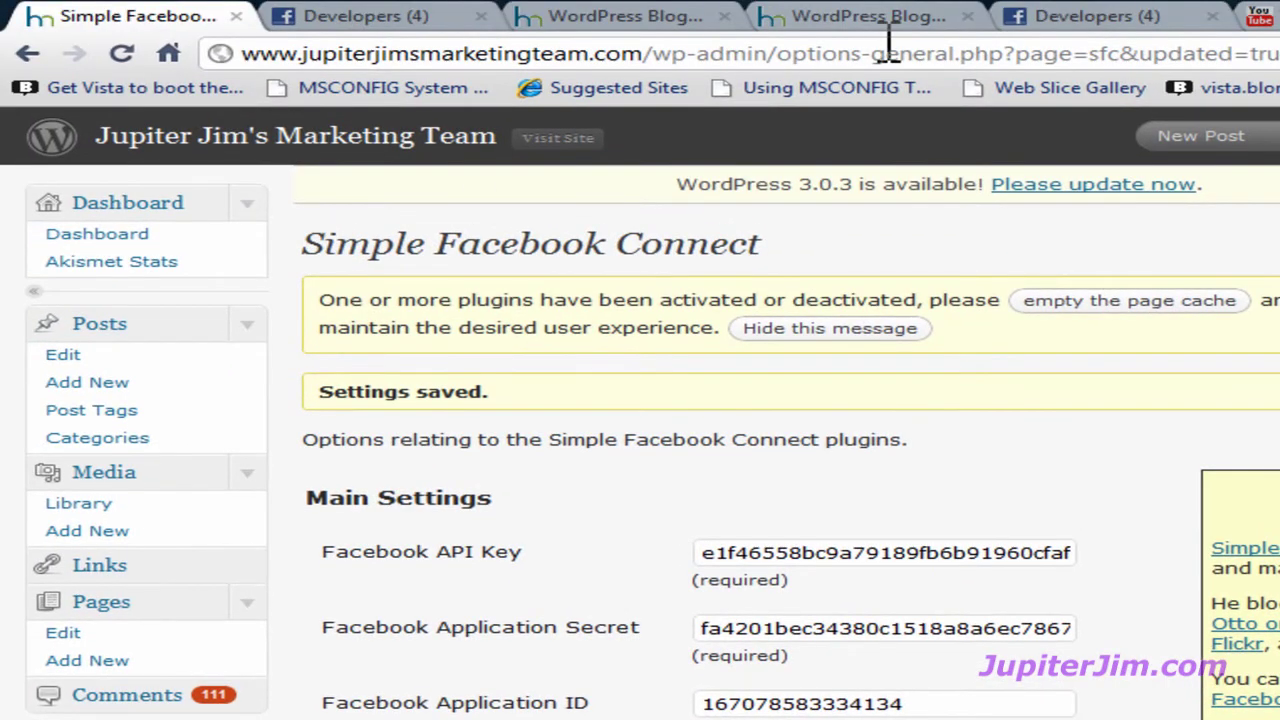
# Reload the blog's home page in its other open tab and check the Facebook share link on several posts.
pyautogui.click(878, 20)
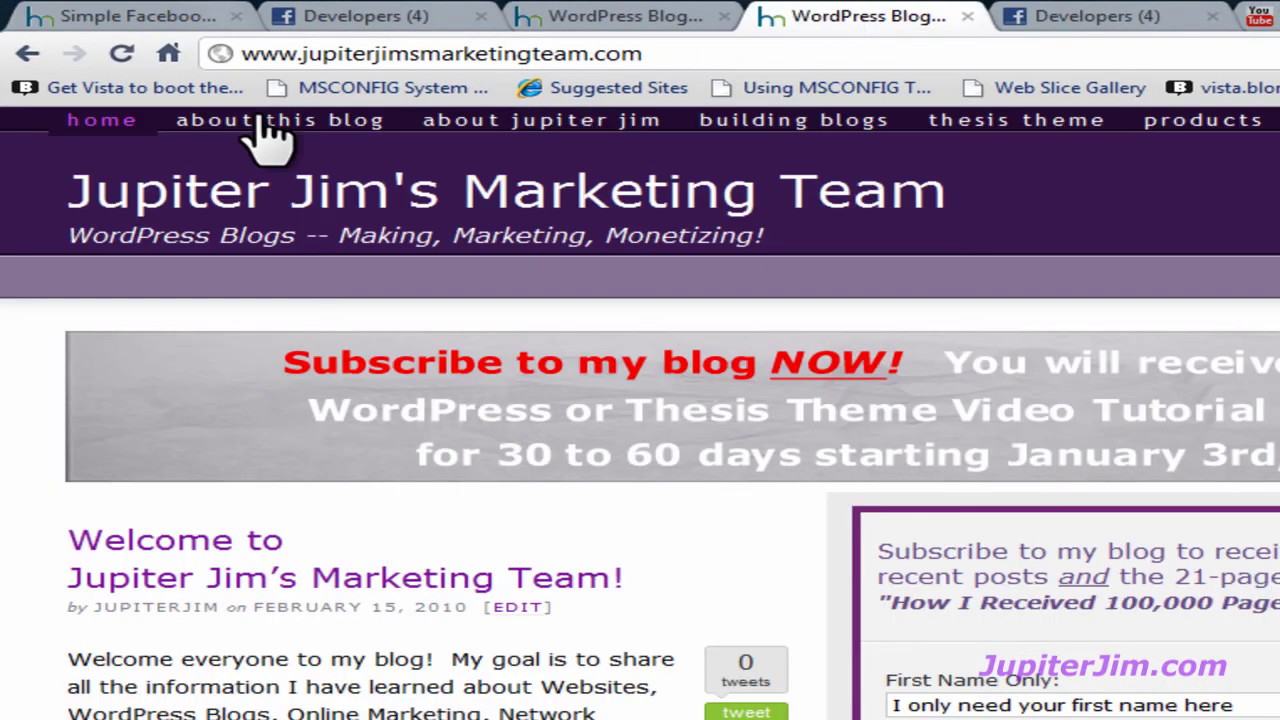
pyautogui.click(121, 53)
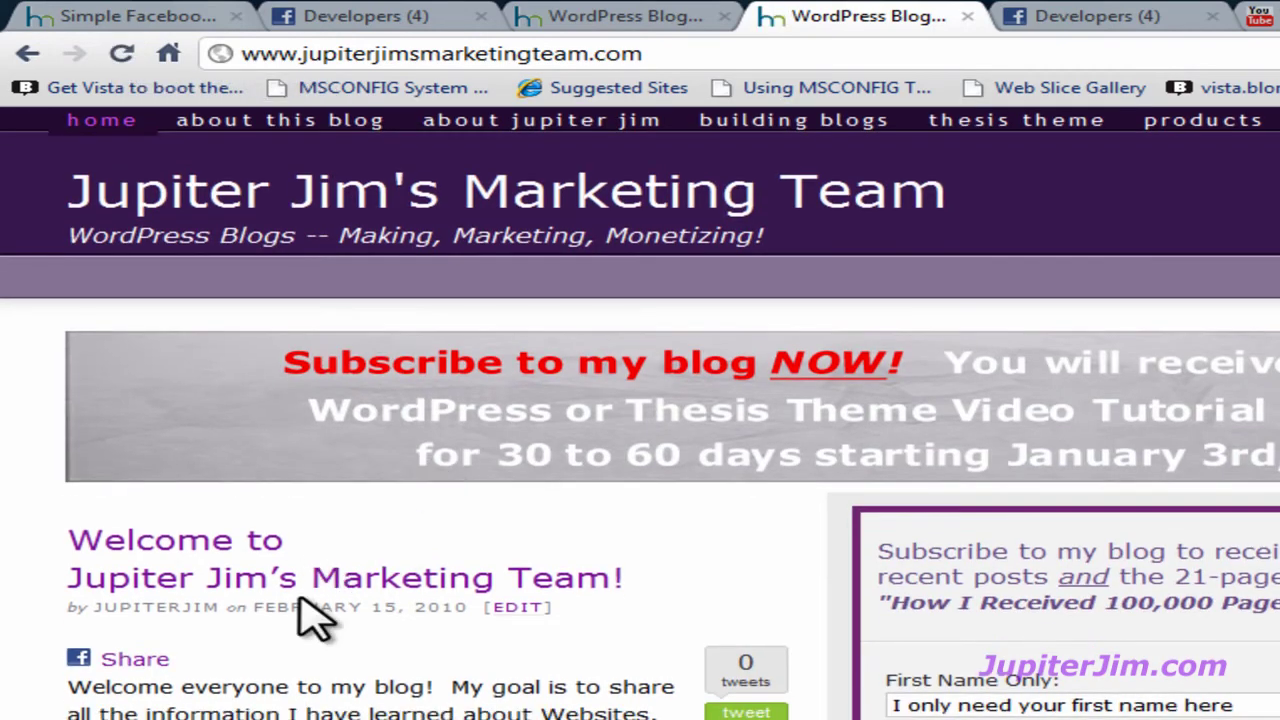
pyautogui.scroll(-3, 300, 590)
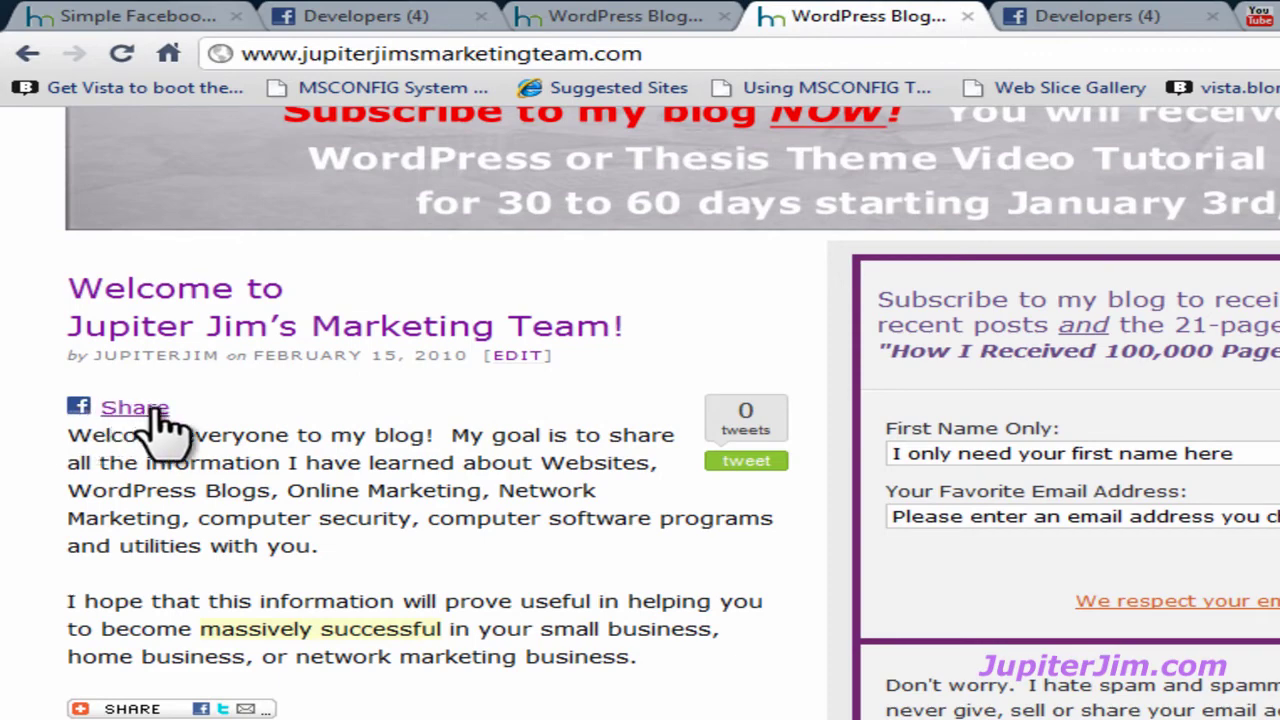
pyautogui.scroll(-5, 191, 449)
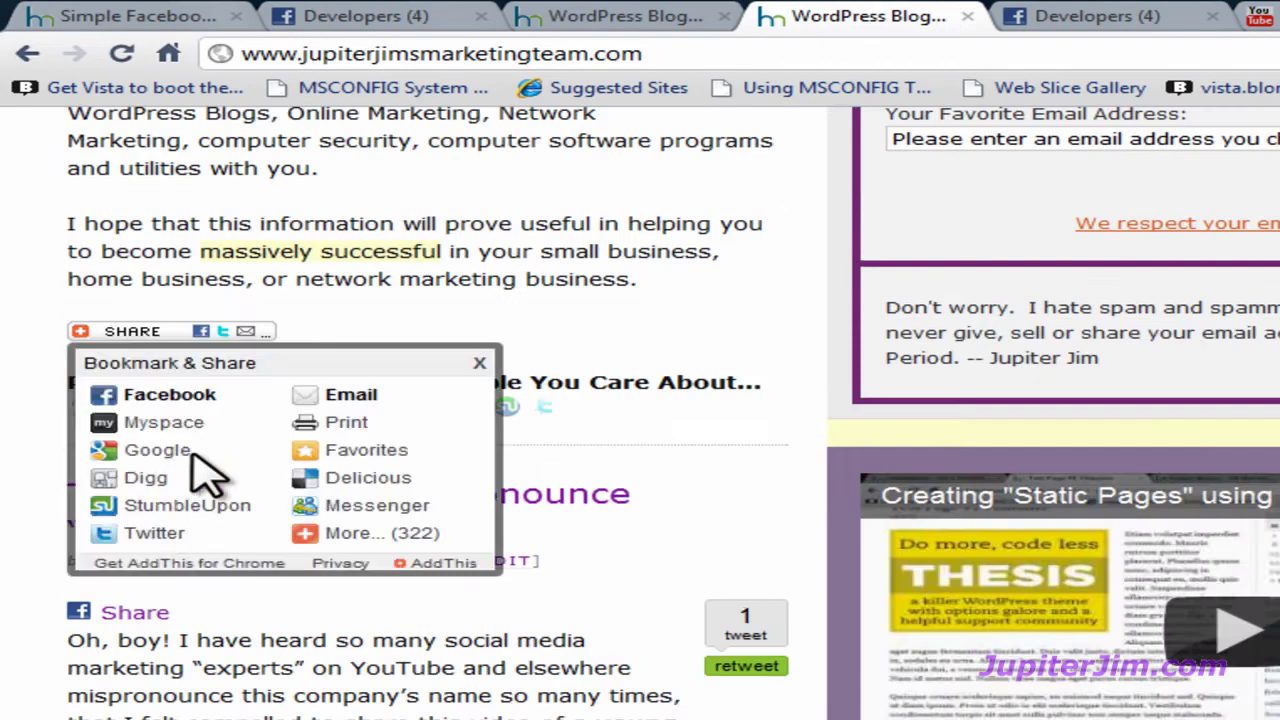
pyautogui.scroll(-10, 133, 500)
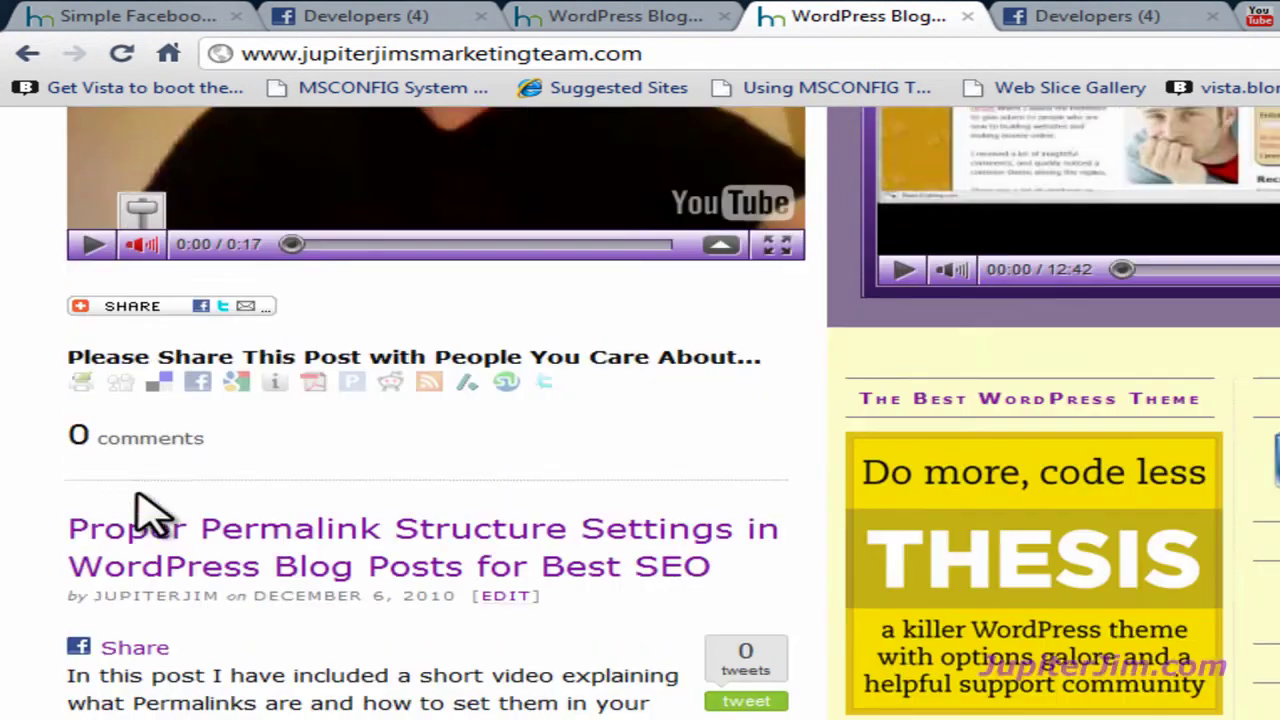
pyautogui.scroll(15, 150, 515)
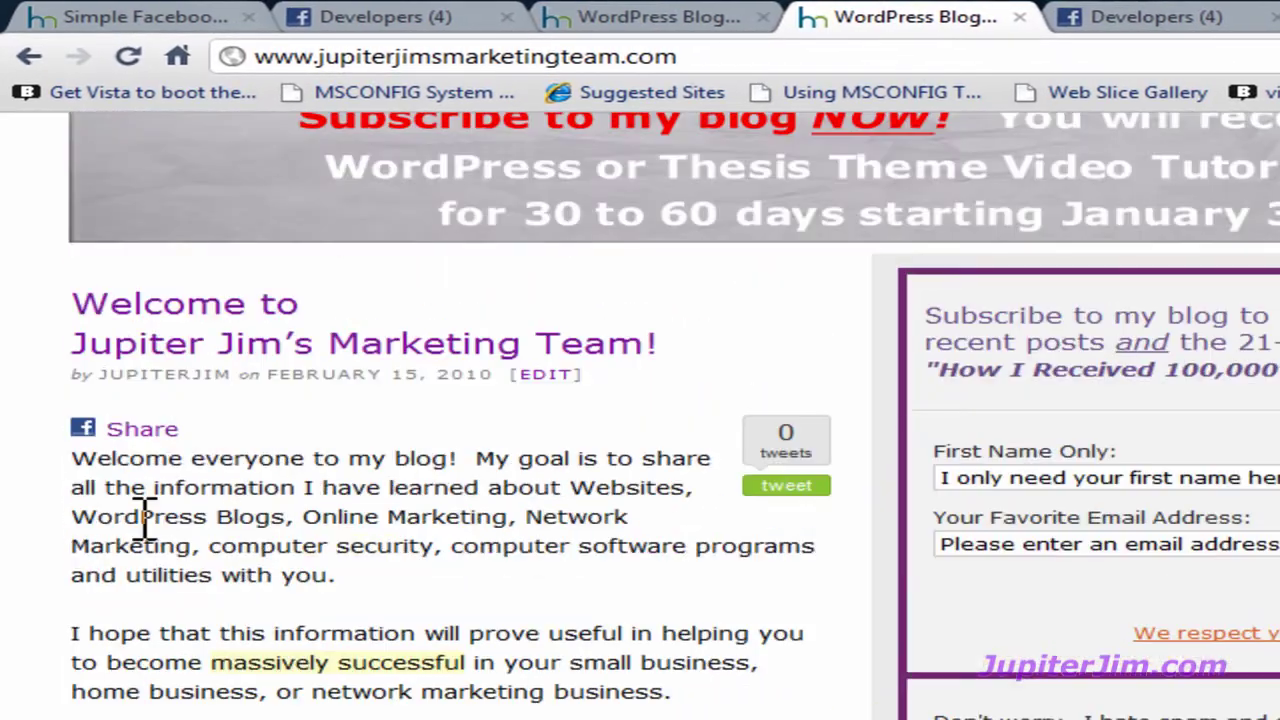
# Open the Facebook sharing window from the welcome post's share link and reposition it over the post to examine the preview.
pyautogui.click(142, 430)
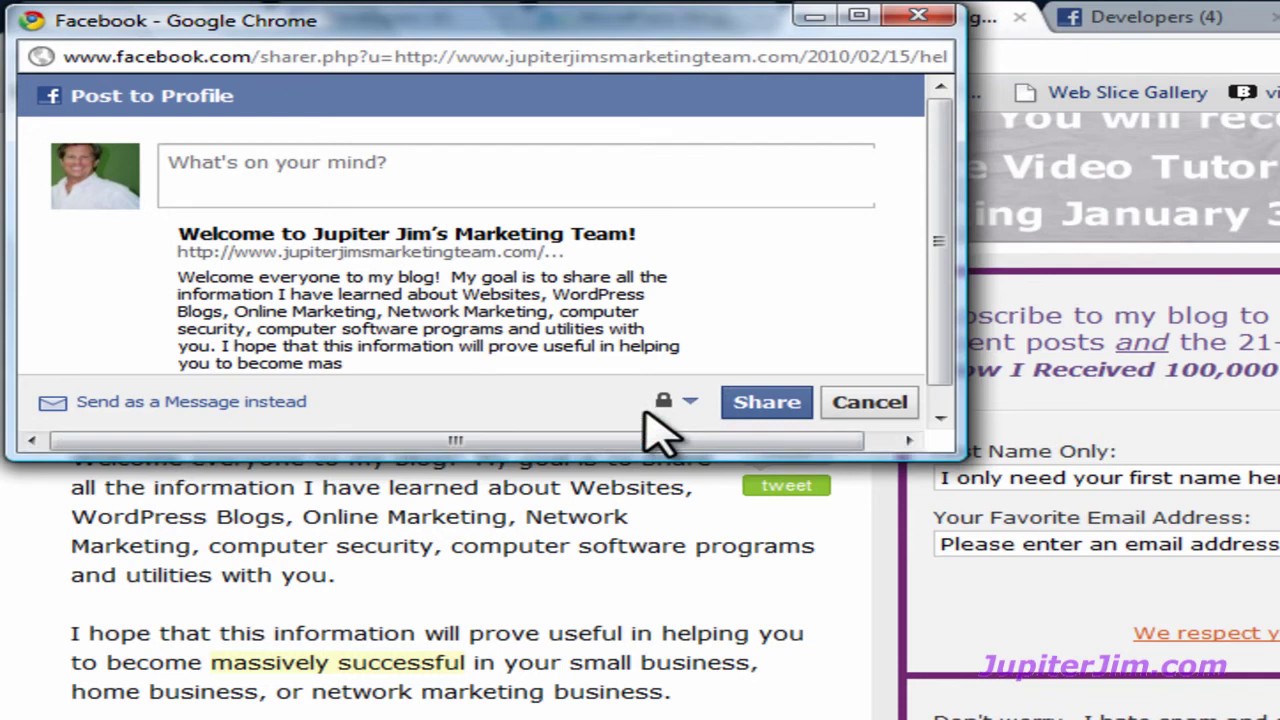
pyautogui.moveTo(939, 245); pyautogui.dragTo(938, 266)
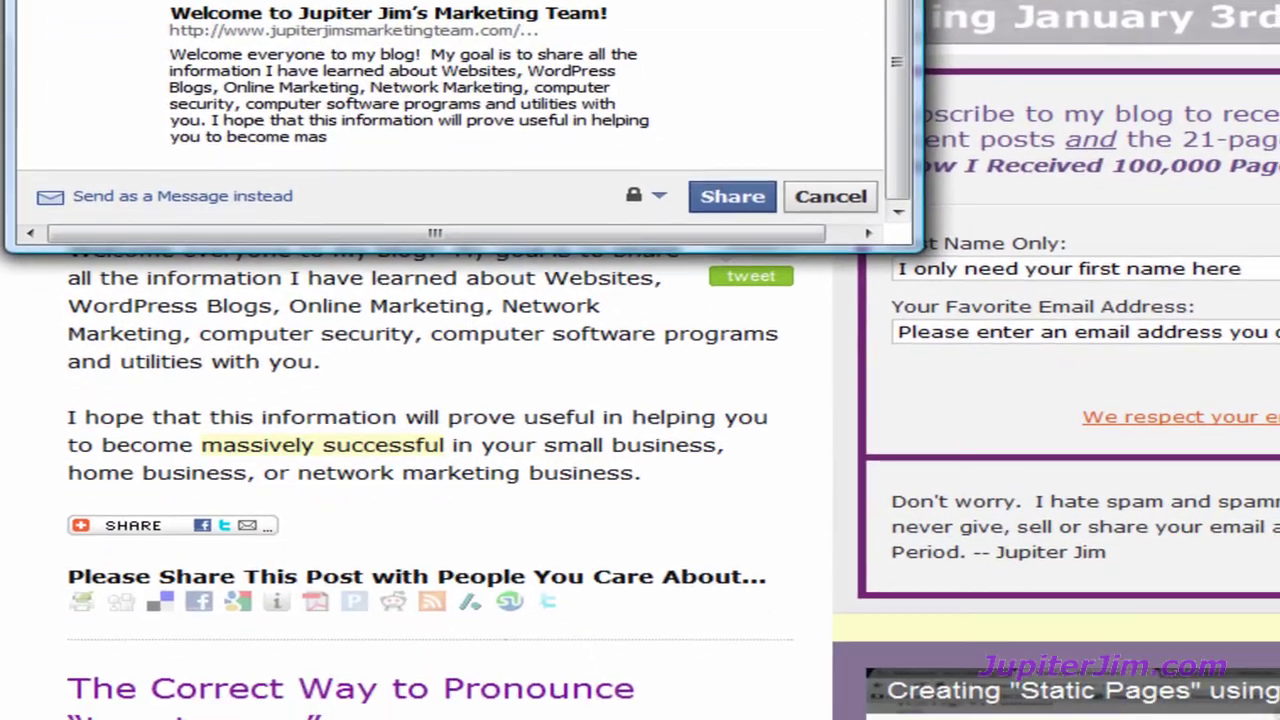
pyautogui.moveTo(653, 37); pyautogui.dragTo(676, 537)
pyautogui.moveTo(640, 325); pyautogui.dragTo(645, 314)
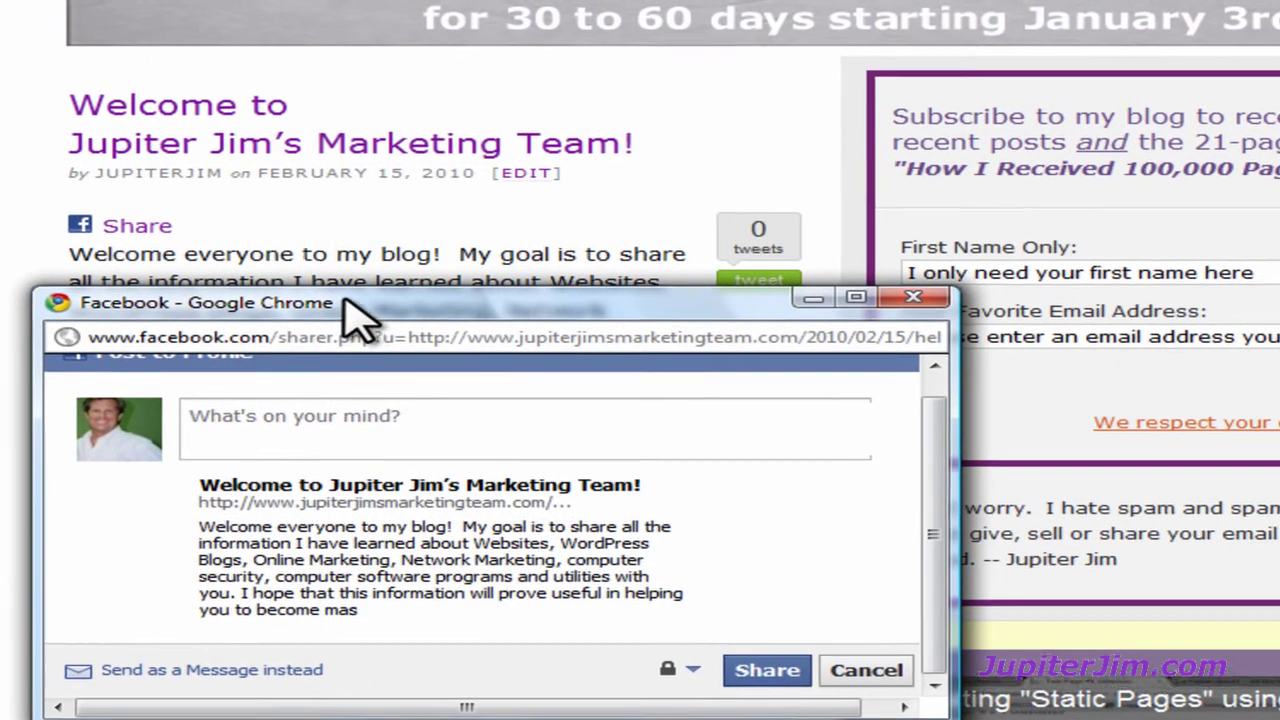
pyautogui.moveTo(343, 300); pyautogui.dragTo(357, 106)
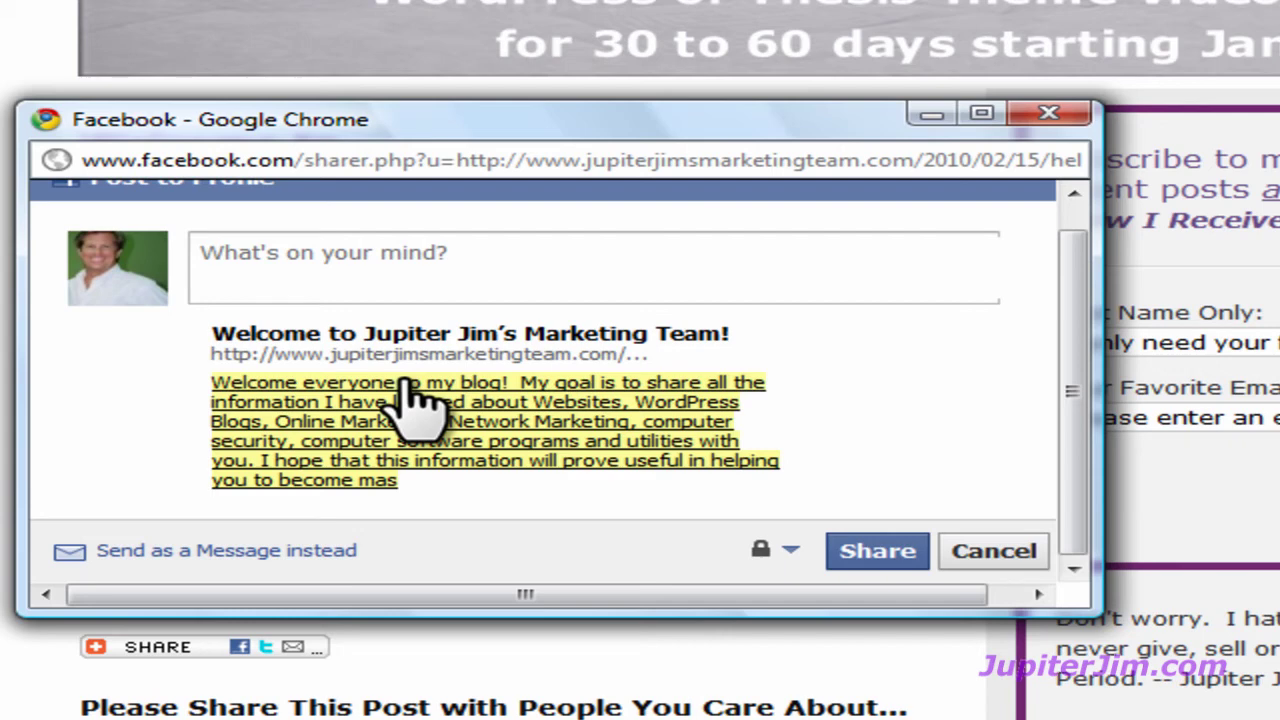
# Add the message "You've got to check out this blog post!" to the welcome post's Facebook share.
pyautogui.click(442, 252)
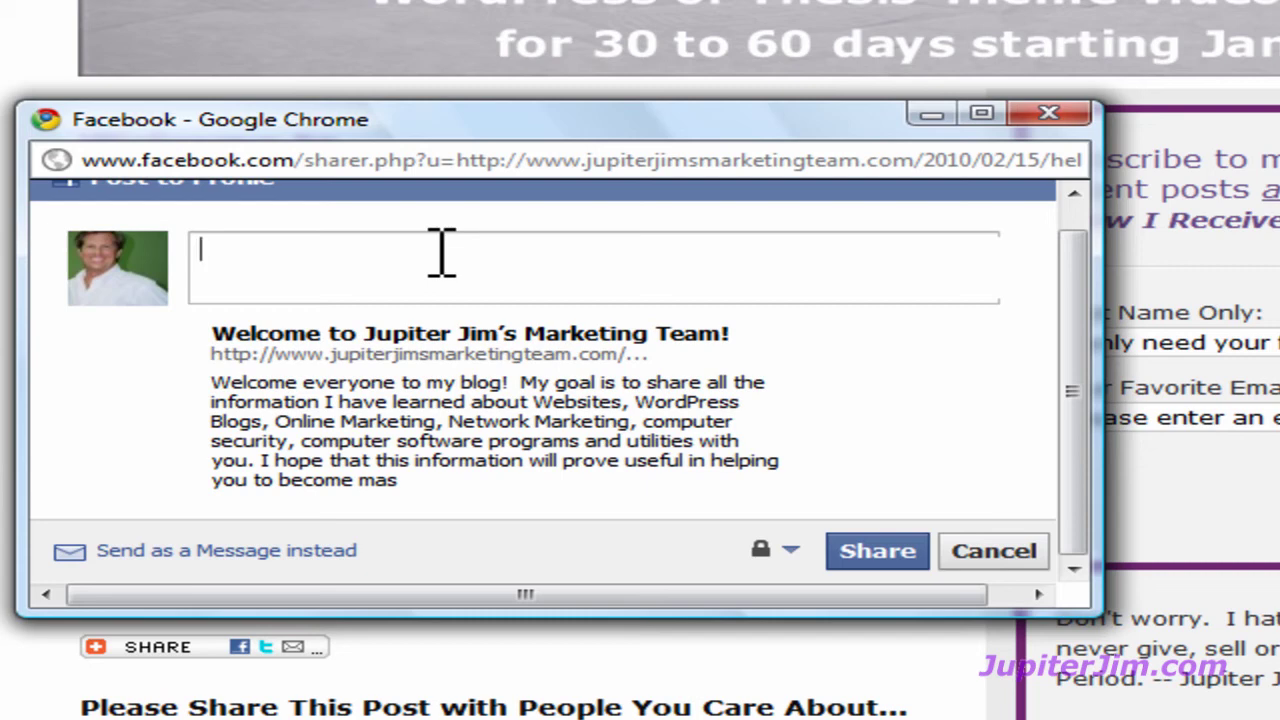
pyautogui.write("You've ")
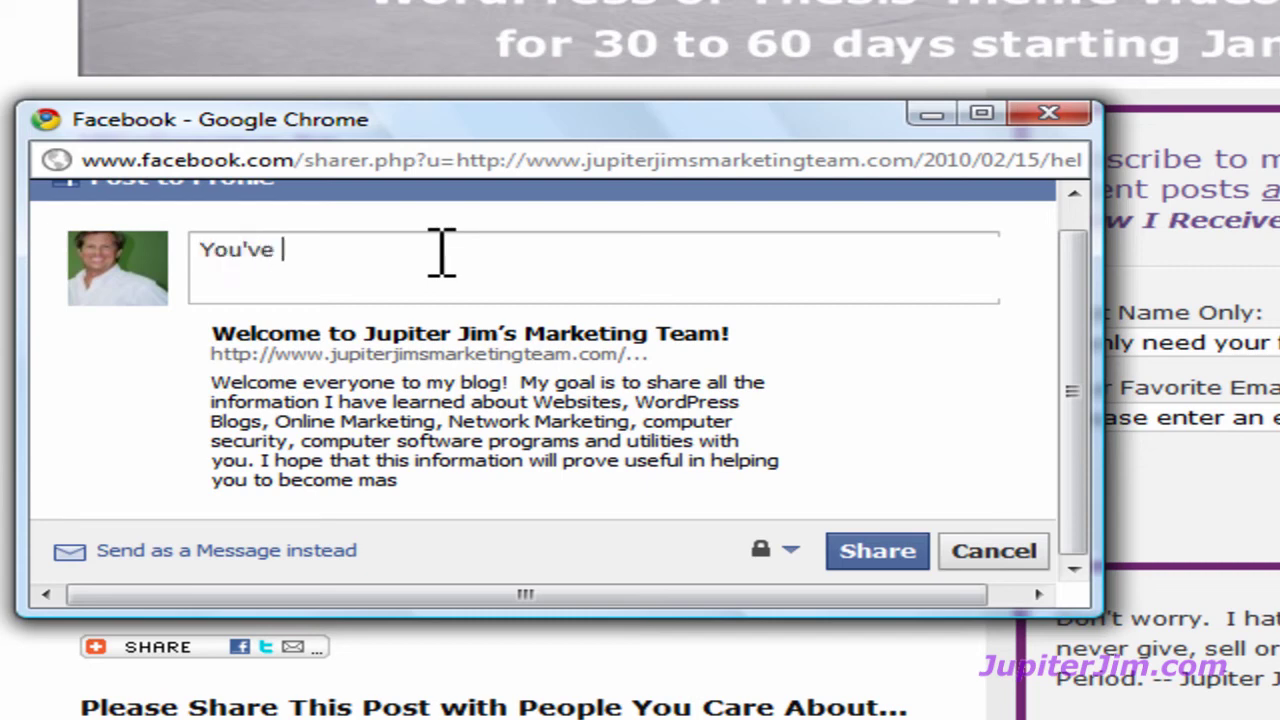
pyautogui.write('got to check out thsi')
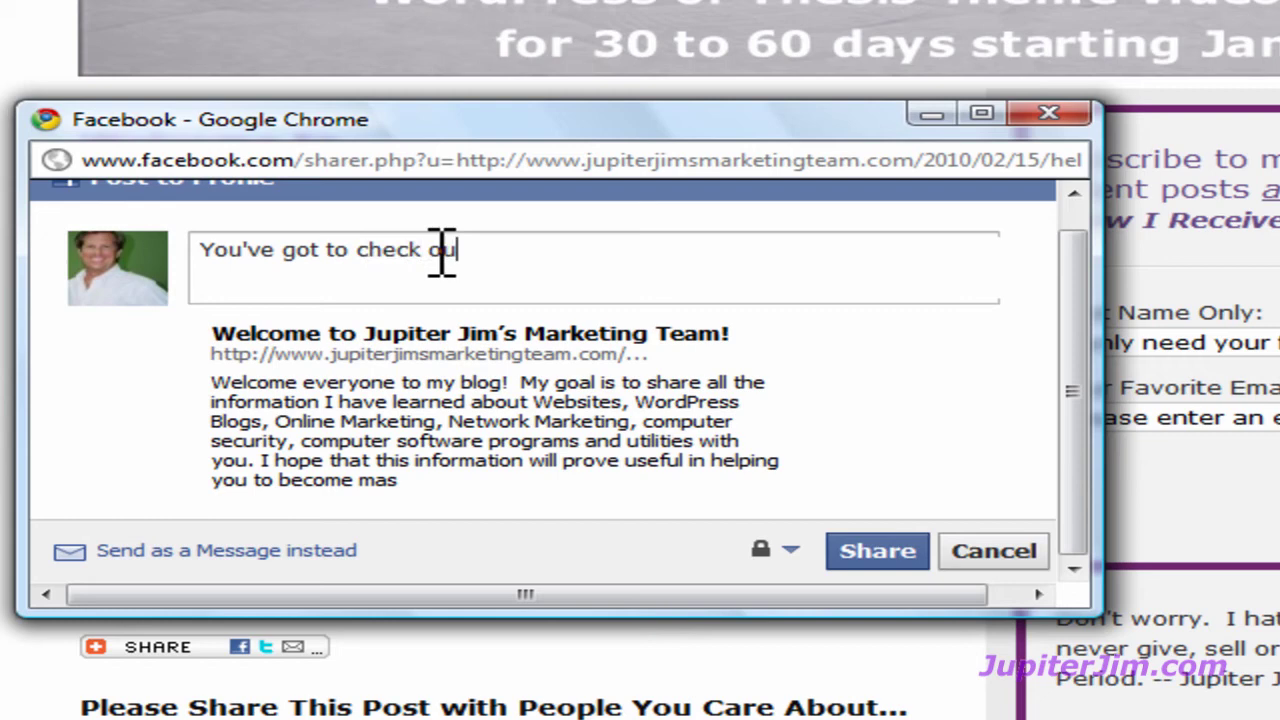
pyautogui.press('BackSpace')
pyautogui.press('BackSpace')
pyautogui.write('is blog pa')
pyautogui.press('BackSpace')
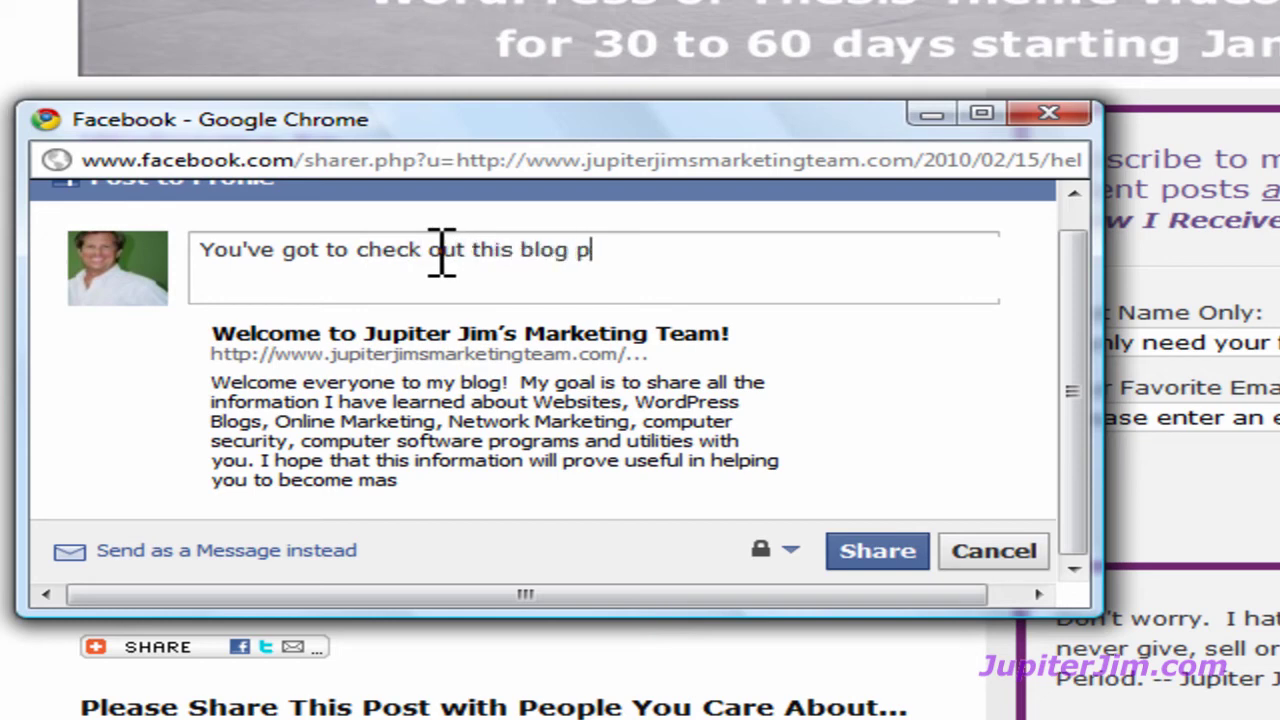
pyautogui.write('ost!')
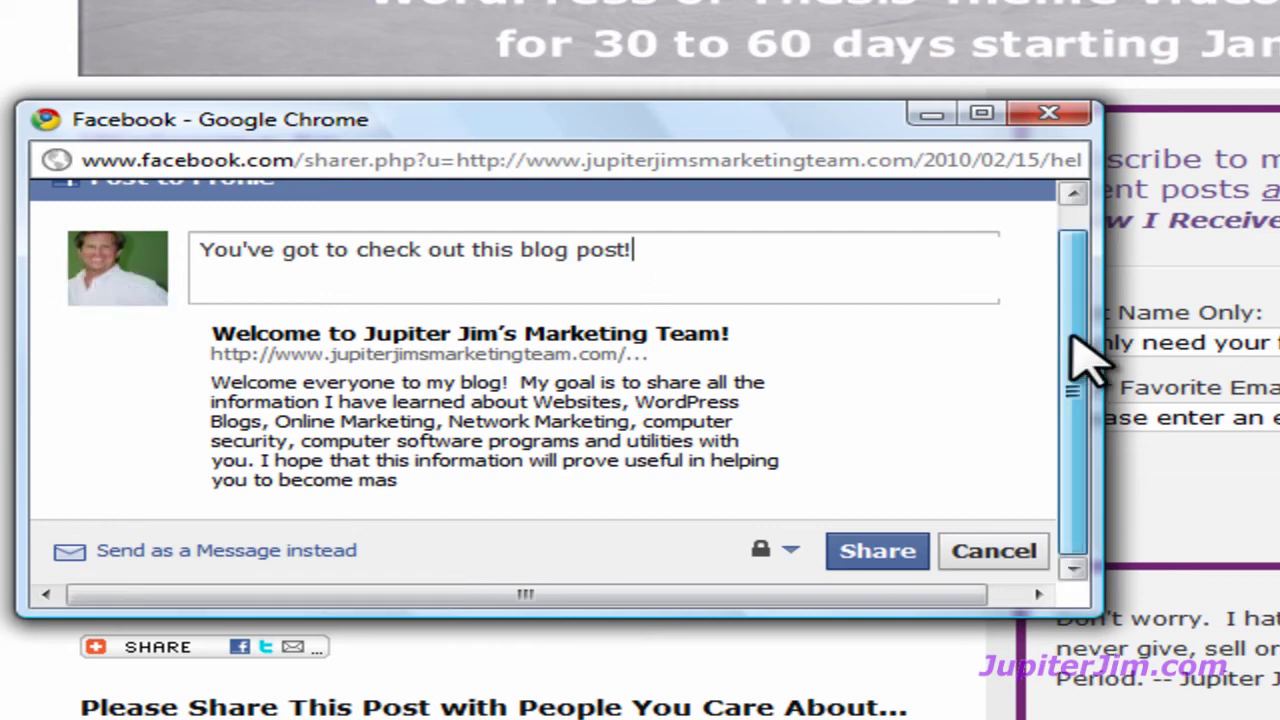
# Share the welcome post to the Facebook profile and close the sharing window to return to the blog's home page.
pyautogui.moveTo(1080, 357); pyautogui.dragTo(1075, 310)
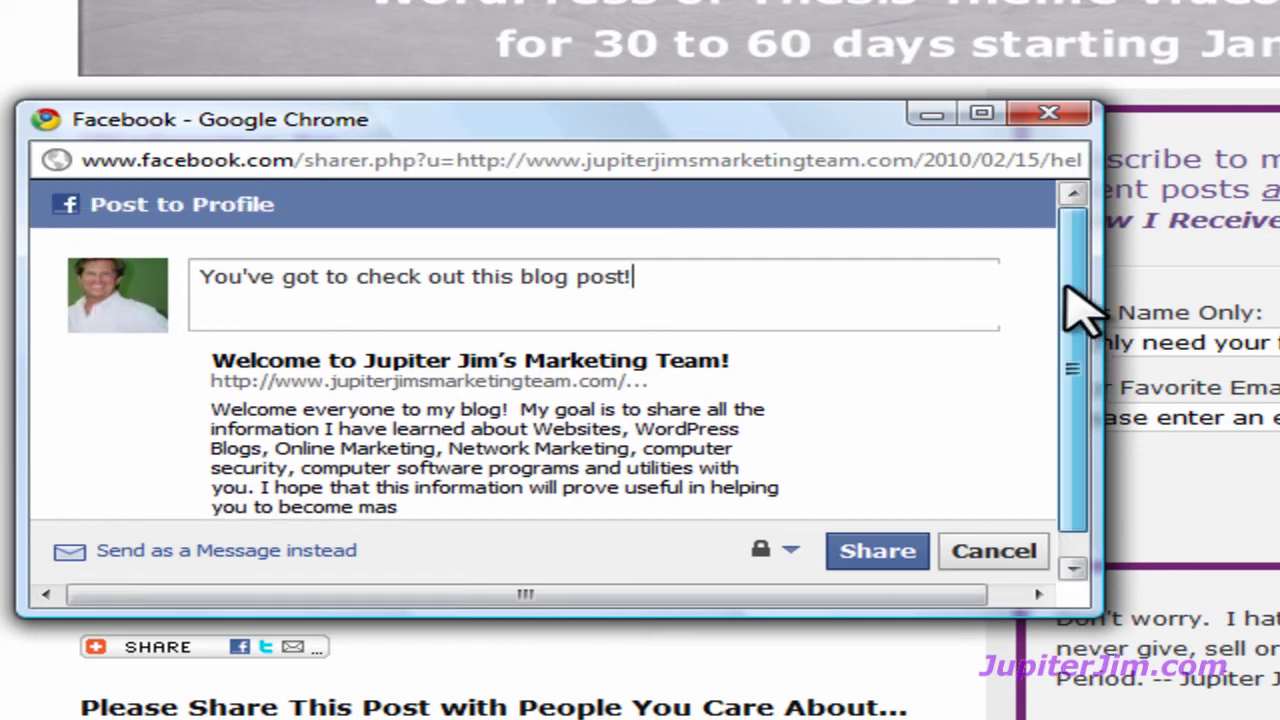
pyautogui.click(878, 555)
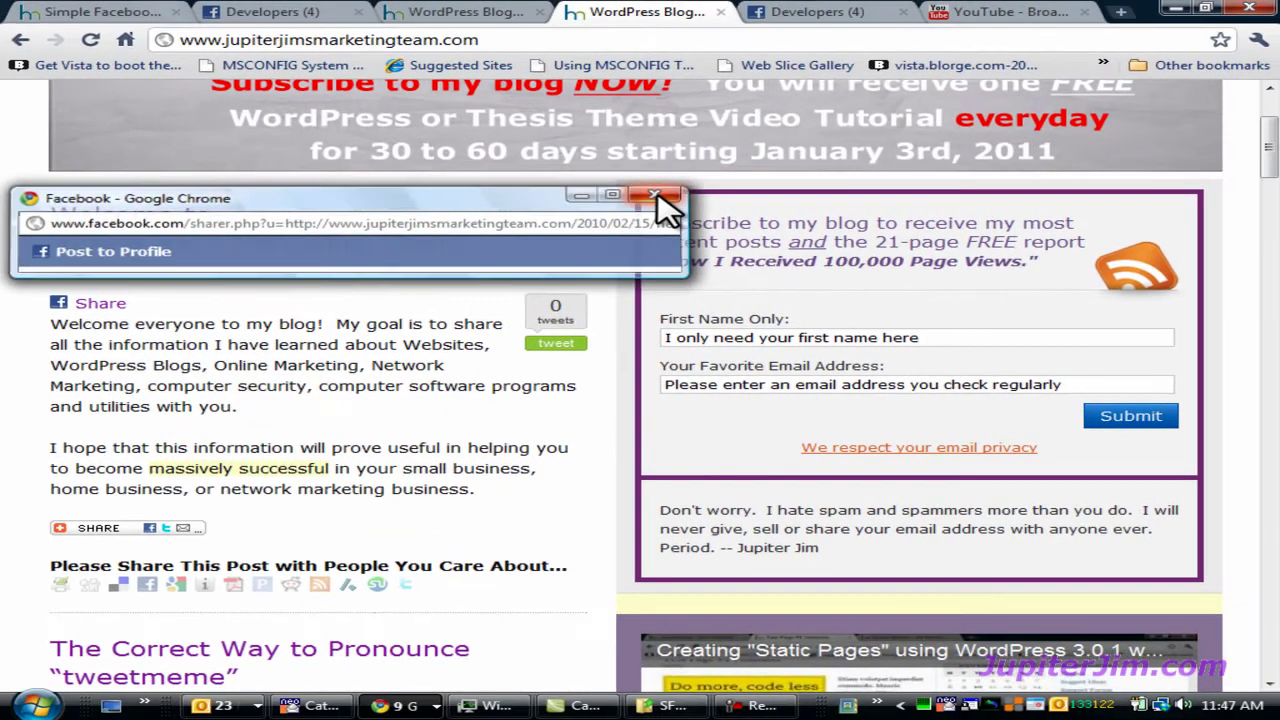
pyautogui.click(1049, 113)
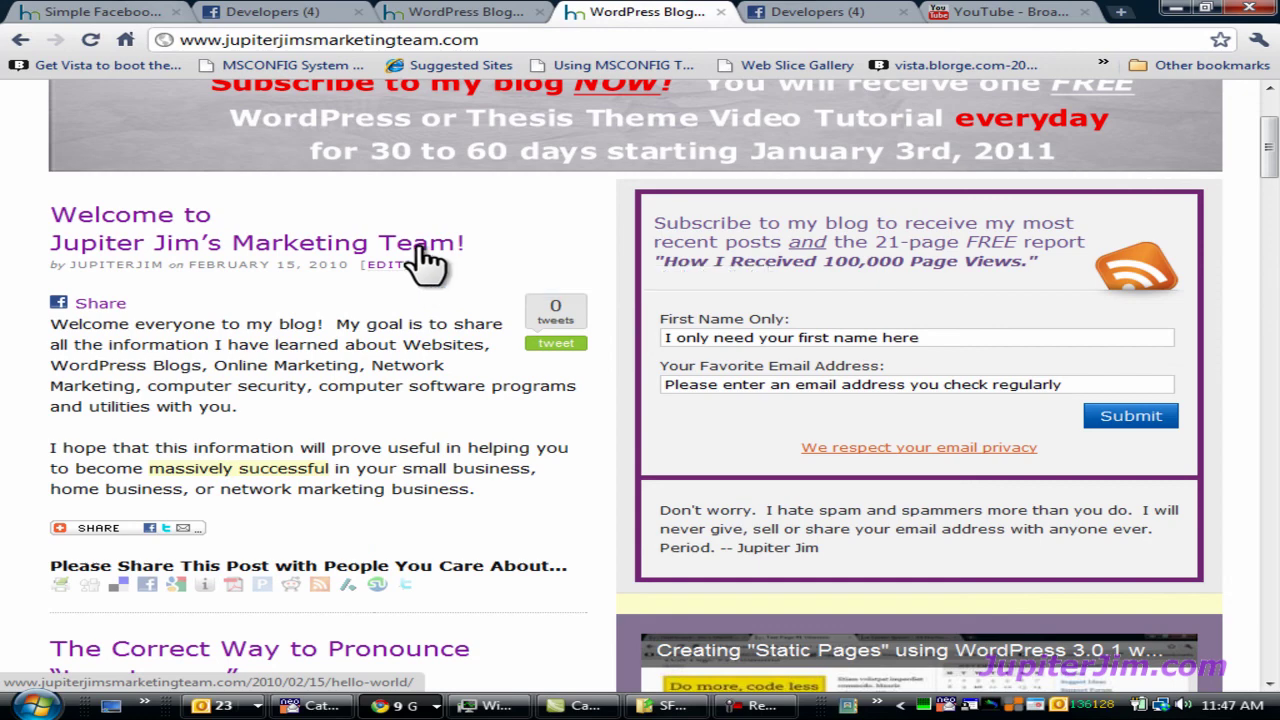
pyautogui.moveTo(1268, 162); pyautogui.dragTo(1268, 140)
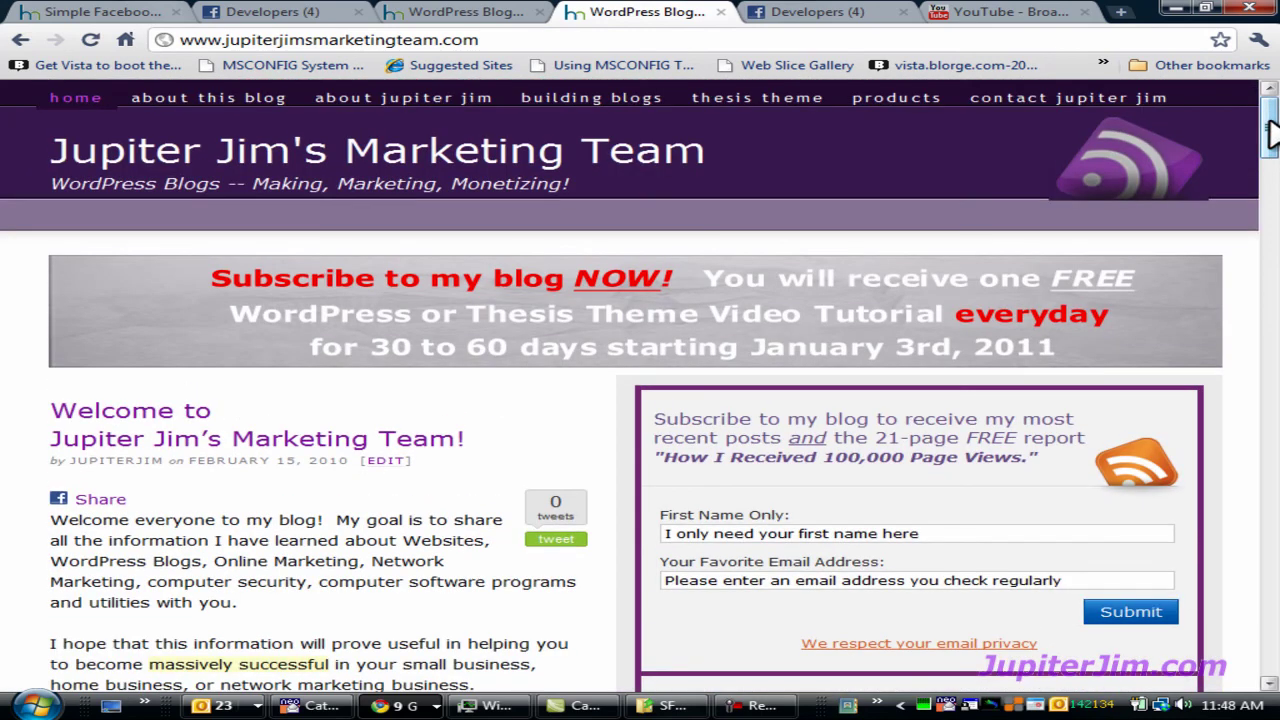